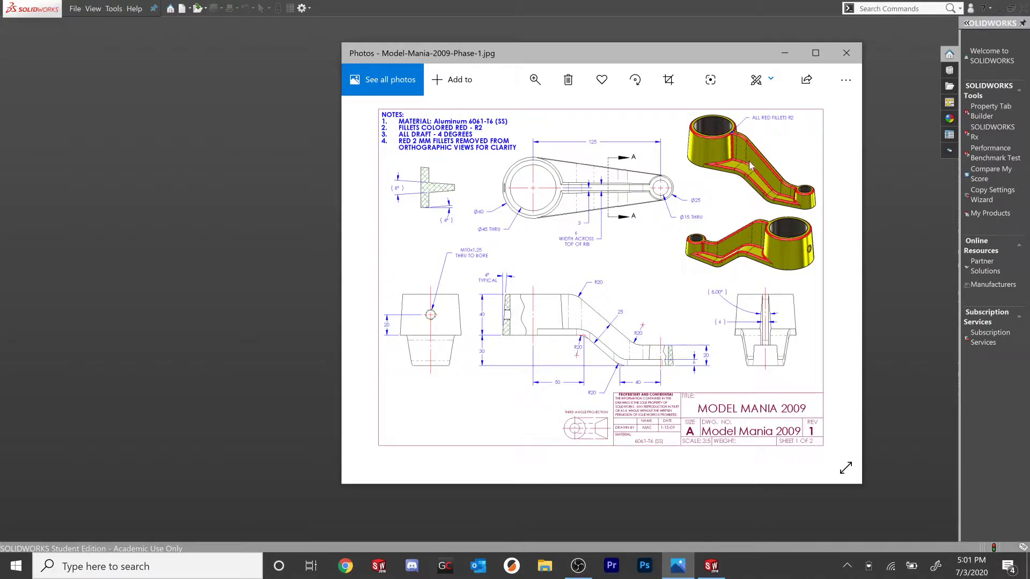
- Create a new part document and set its units to MMGS (millimeter, gram, second)
{"action": "left_click", "coordinate": [109, 217]}
{"action": "left_click", "coordinate": [73, 11]}
{"action": "left_click", "coordinate": [83, 24]}
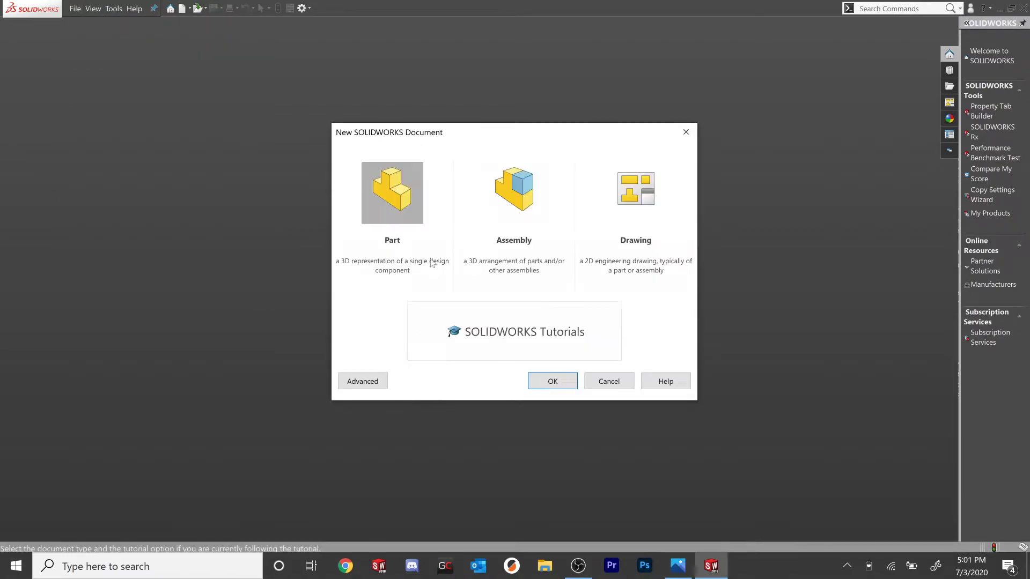
{"action": "left_click", "coordinate": [554, 382]}
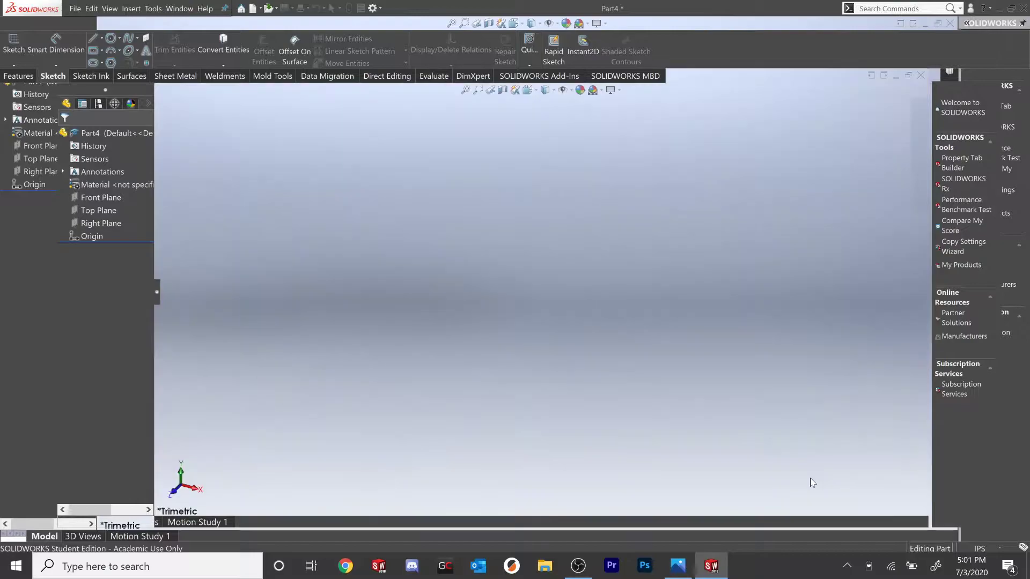
{"action": "left_click", "coordinate": [975, 550]}
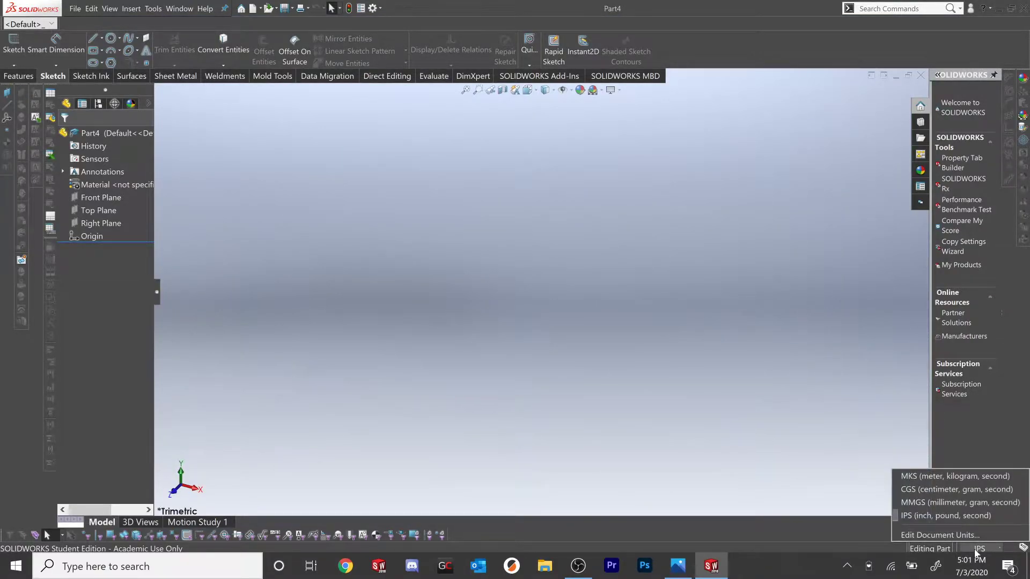
{"action": "left_click", "coordinate": [932, 504]}
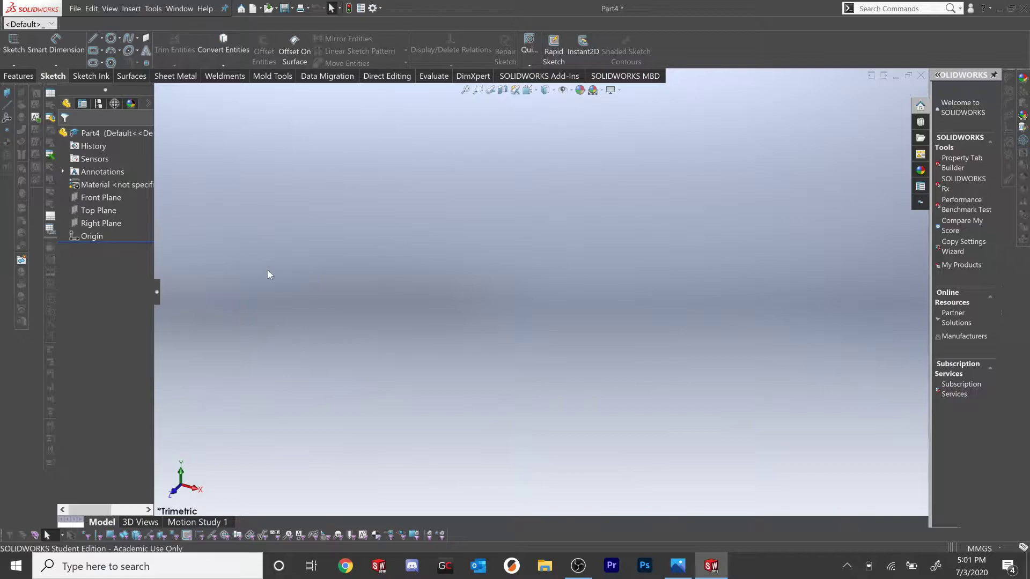
- Start a sketch on the Top Plane with two concentric circles at the origin, radii about 32 mm and 26 mm
{"action": "left_click", "coordinate": [99, 209]}
{"action": "left_click", "coordinate": [93, 40]}
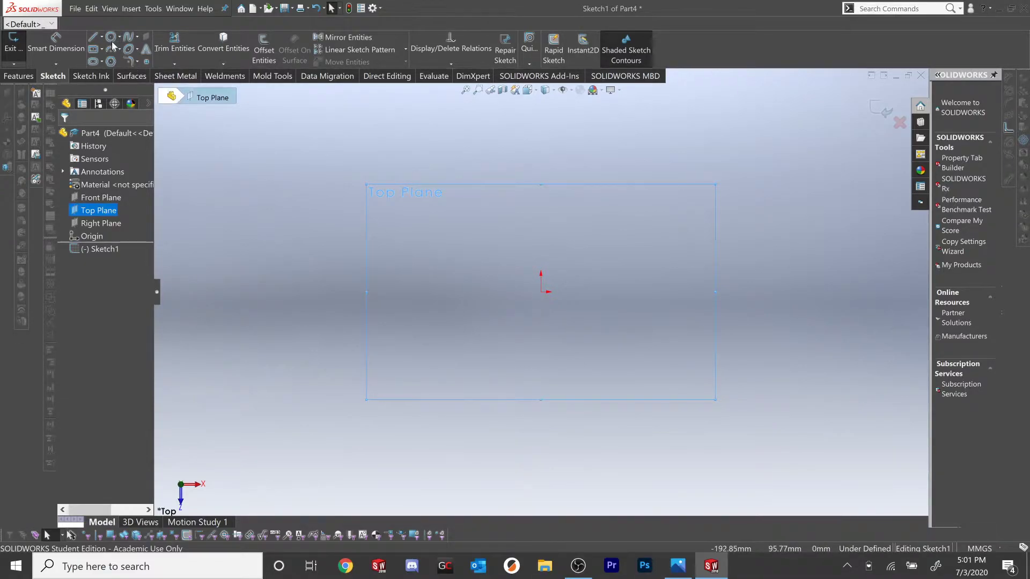
{"action": "left_click", "coordinate": [111, 37]}
{"action": "left_click", "coordinate": [540, 292]}
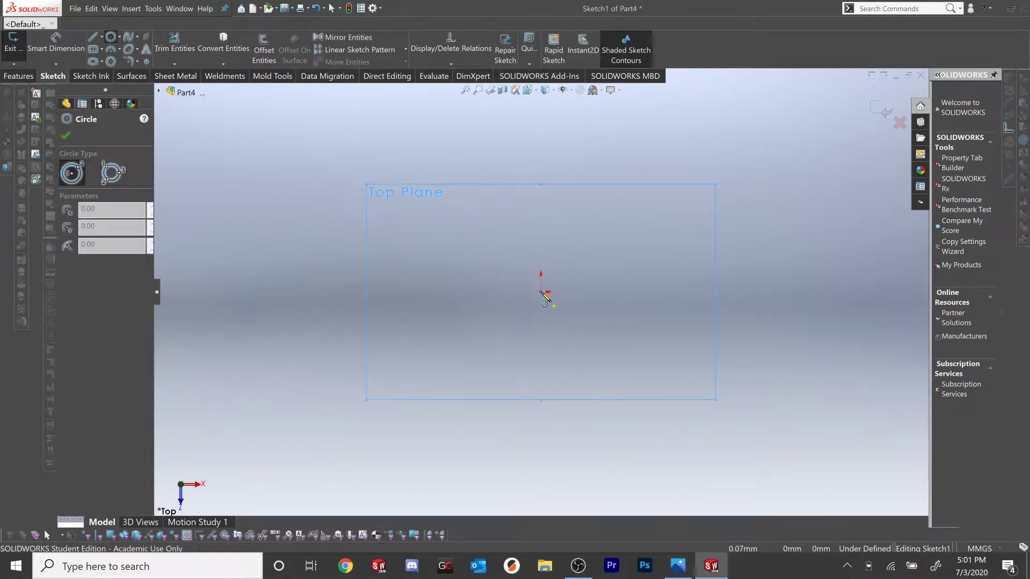
{"action": "left_click", "coordinate": [553, 232]}
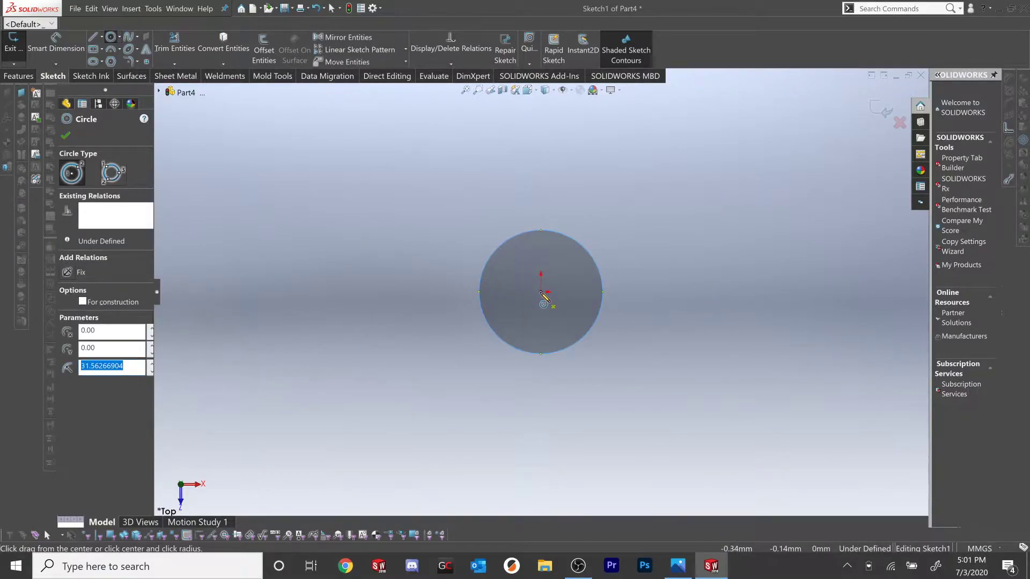
{"action": "left_click", "coordinate": [558, 244]}
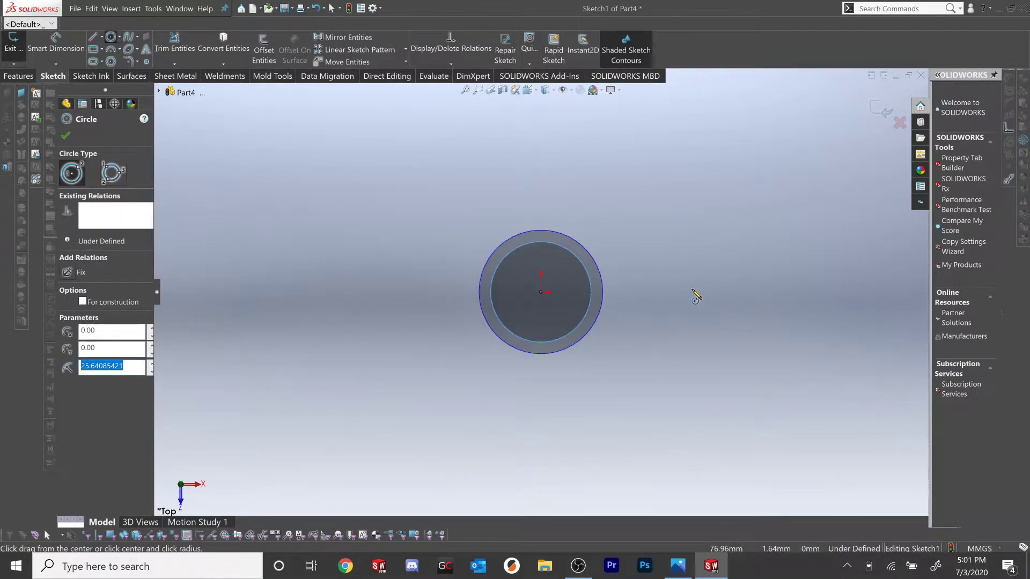
- Sketch two concentric circles about 78 mm from the origin along positive X, radii about 20 mm and 11 mm
{"action": "left_click", "coordinate": [693, 292]}
{"action": "left_click", "coordinate": [710, 256]}
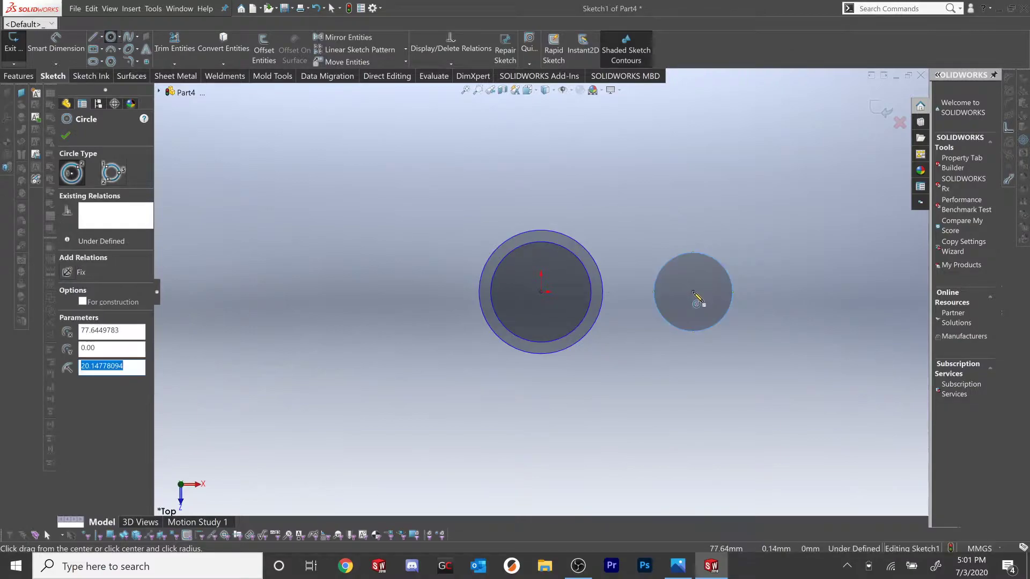
{"action": "left_click", "coordinate": [693, 292]}
{"action": "left_click", "coordinate": [703, 273]}
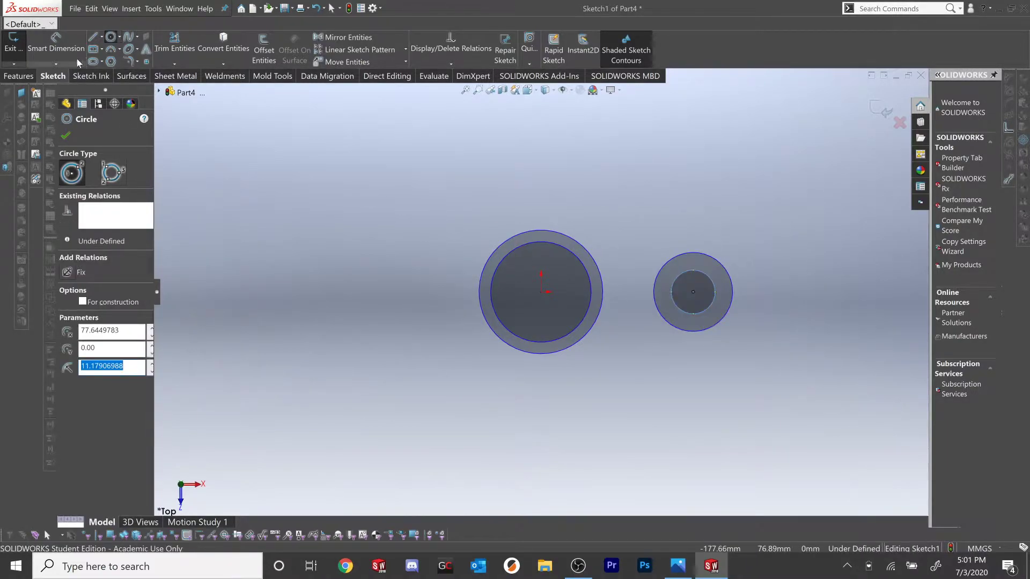
- Join the outer circles of both pairs with an upper line about 72 mm long and a lower line about 77 mm long
{"action": "left_click", "coordinate": [92, 39]}
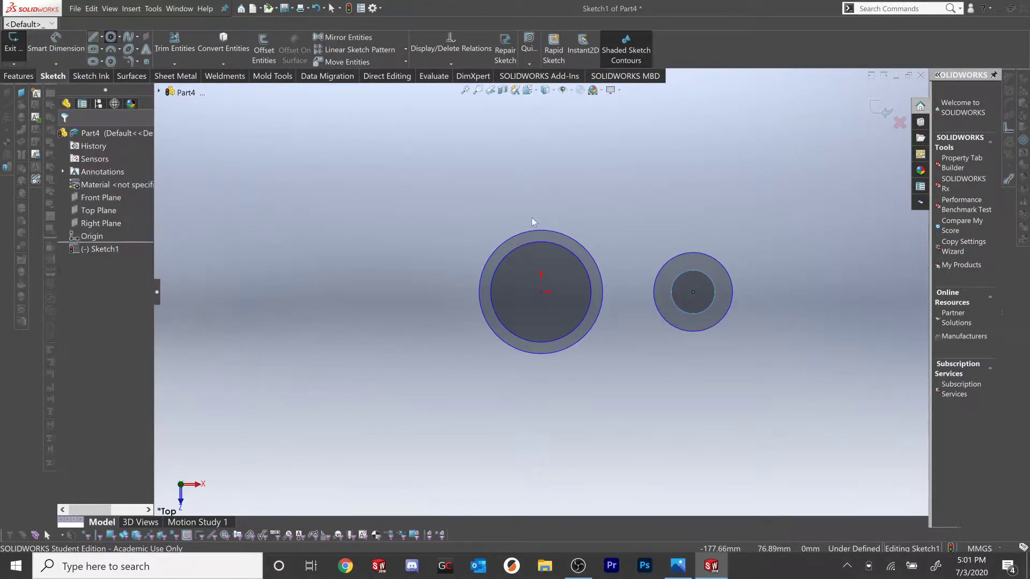
{"action": "left_click", "coordinate": [561, 234]}
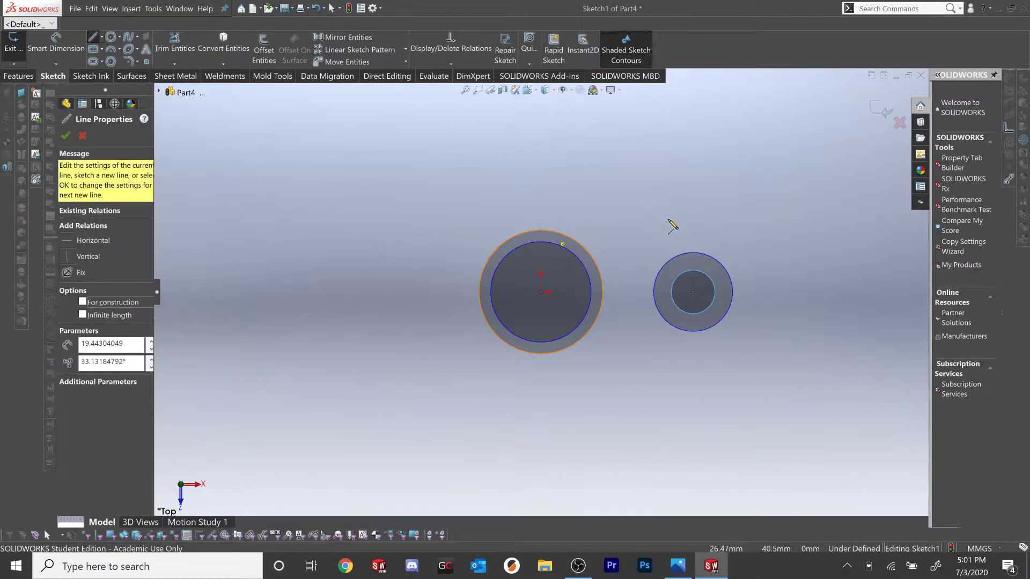
{"action": "left_click", "coordinate": [702, 252]}
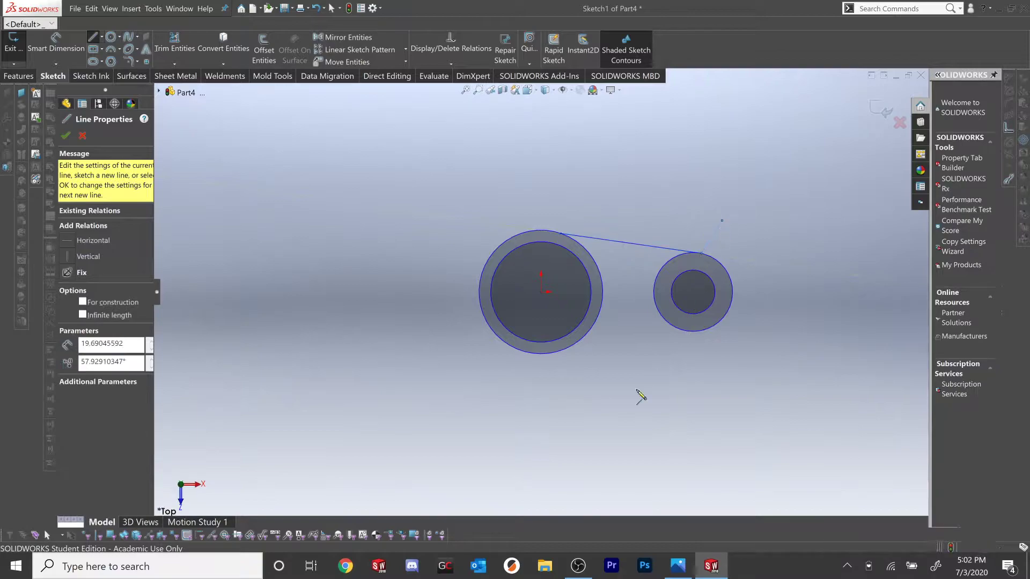
{"action": "key", "text": "Escape"}
{"action": "left_click", "coordinate": [548, 356]}
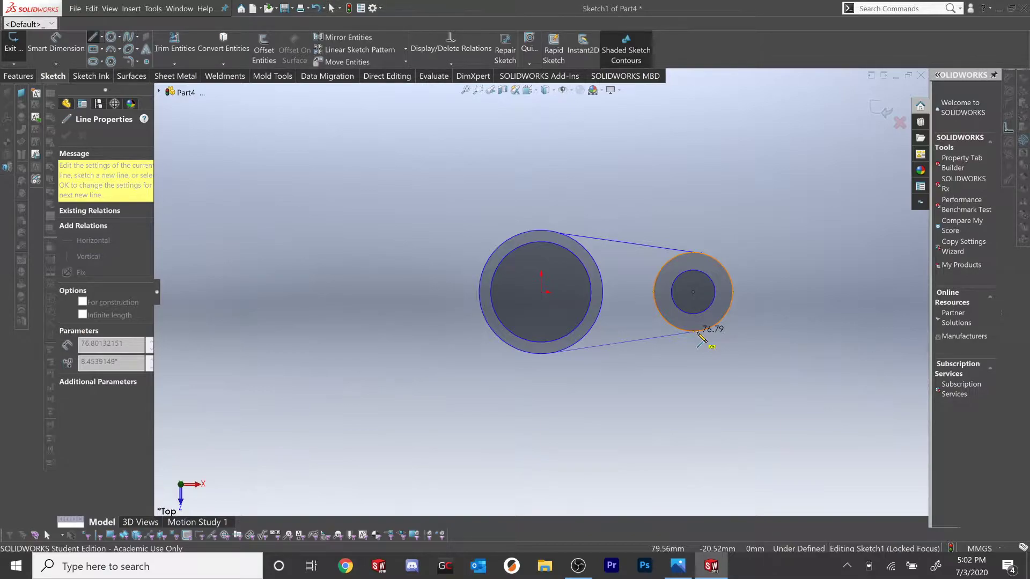
{"action": "left_click", "coordinate": [698, 332]}
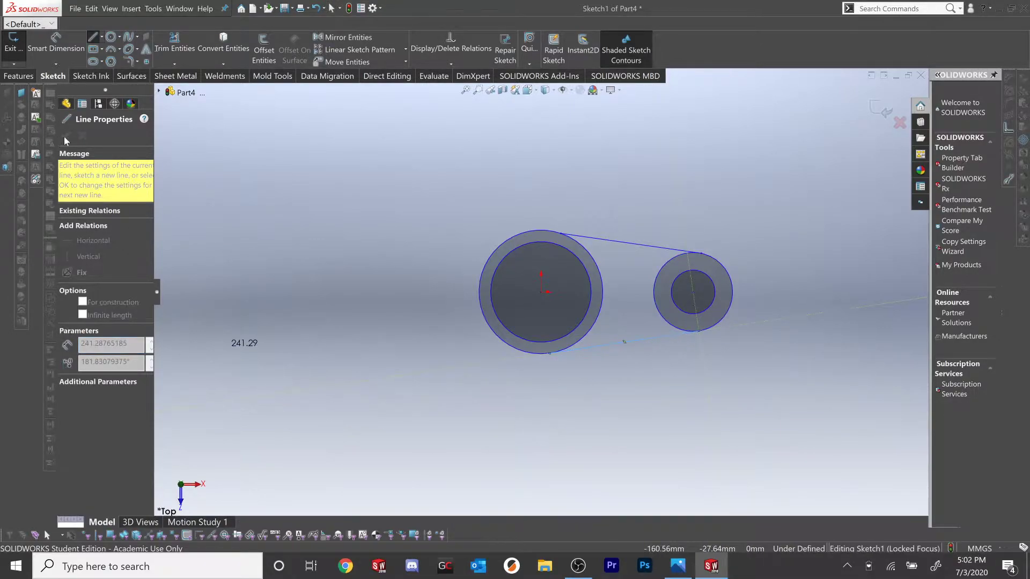
{"action": "double_click", "coordinate": [328, 290]}
{"action": "left_click", "coordinate": [65, 136]}
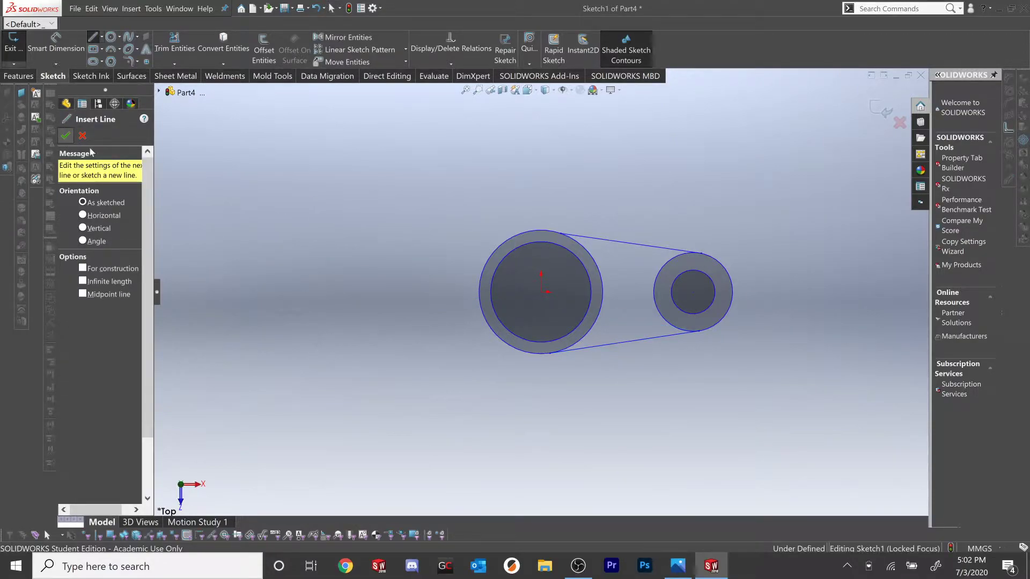
- Make the upper connecting line tangent to both outer circles and check the lower line's relations
{"action": "left_click", "coordinate": [597, 242]}
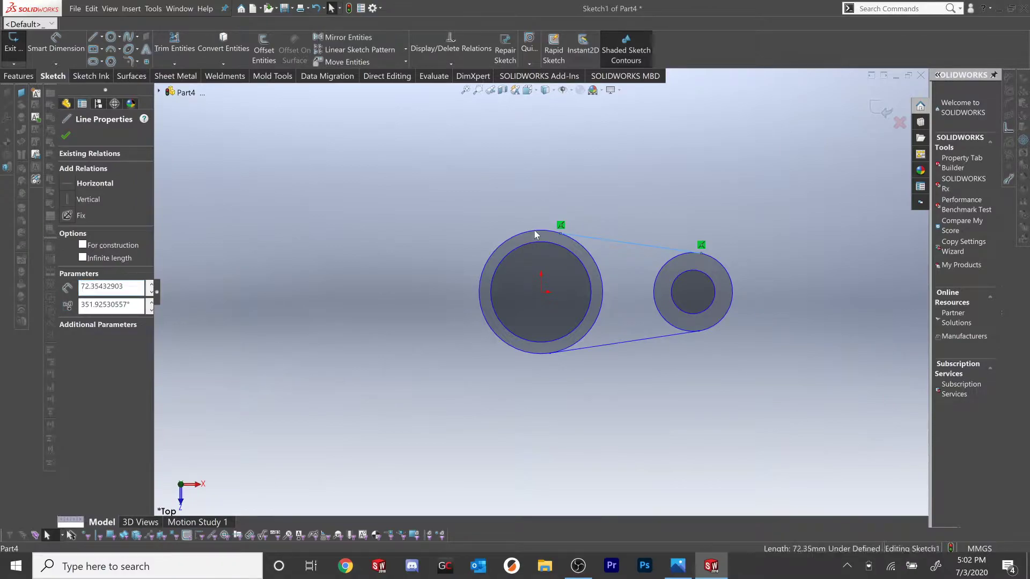
{"action": "left_click", "coordinate": [534, 231], "text": "ctrl"}
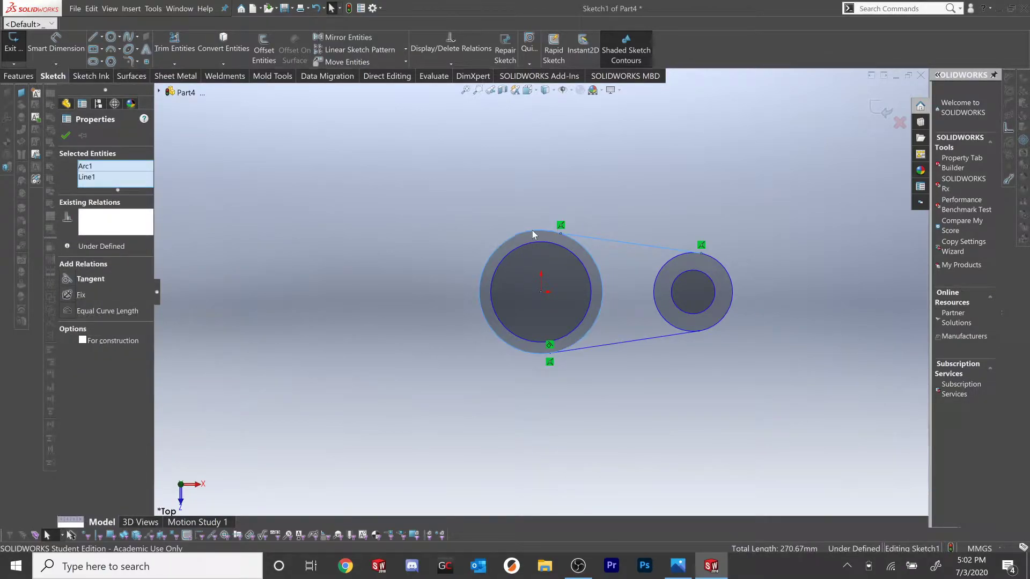
{"action": "left_click", "coordinate": [97, 279]}
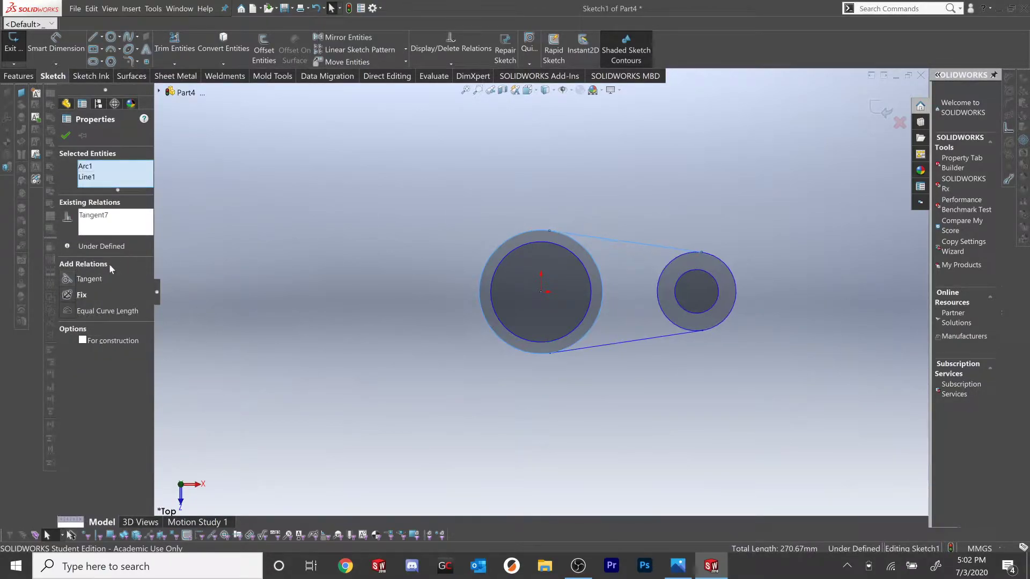
{"action": "left_click", "coordinate": [464, 173]}
{"action": "left_click", "coordinate": [689, 252]}
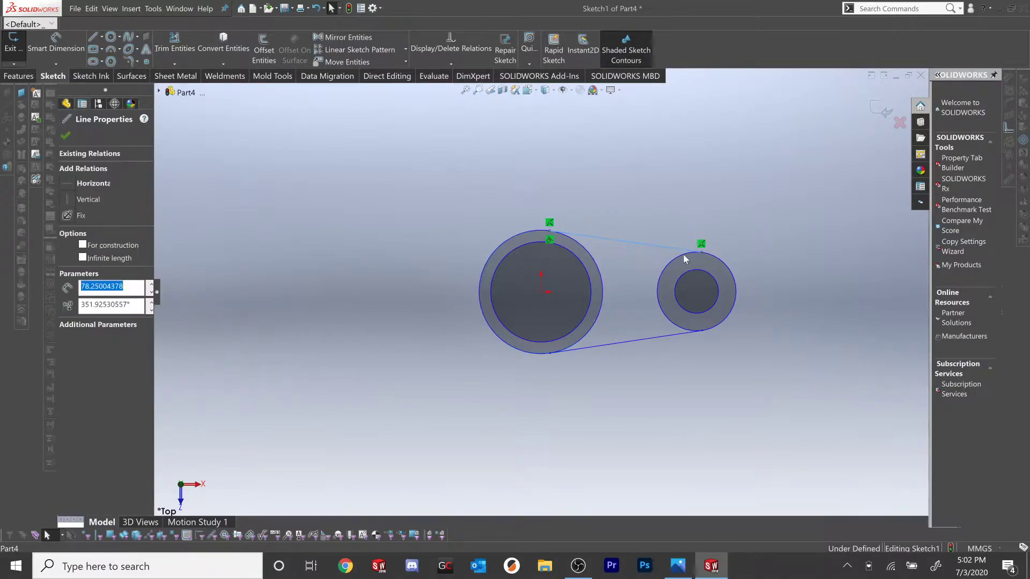
{"action": "left_click", "coordinate": [684, 255]}
{"action": "left_click", "coordinate": [700, 249], "text": "ctrl"}
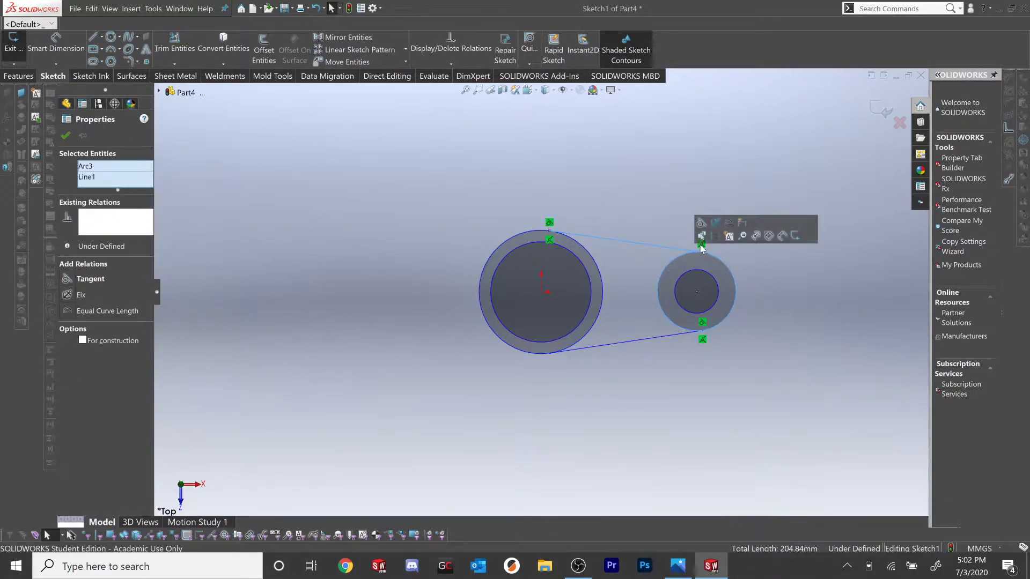
{"action": "left_click", "coordinate": [701, 222]}
{"action": "left_click", "coordinate": [623, 195]}
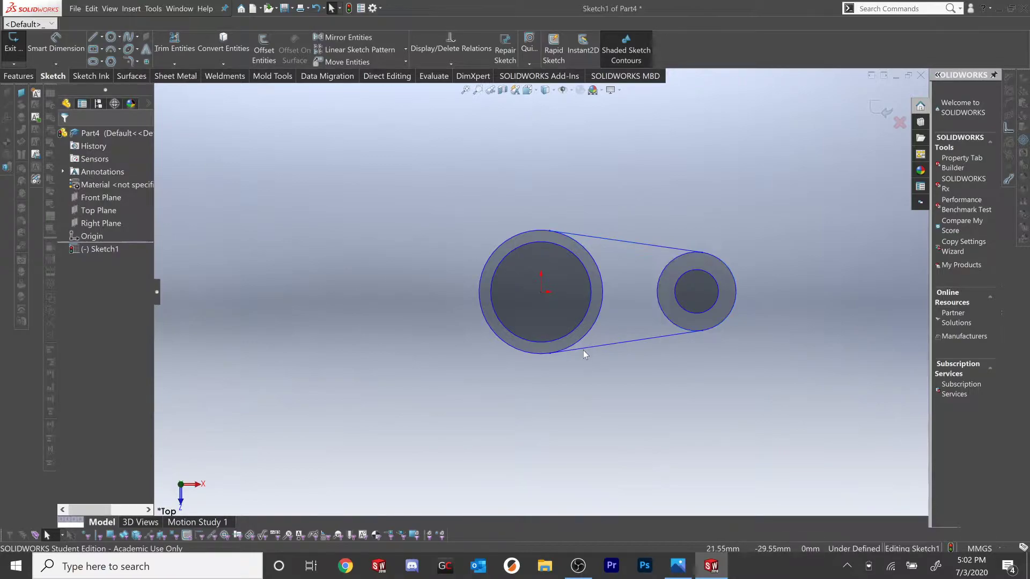
{"action": "left_click", "coordinate": [584, 349]}
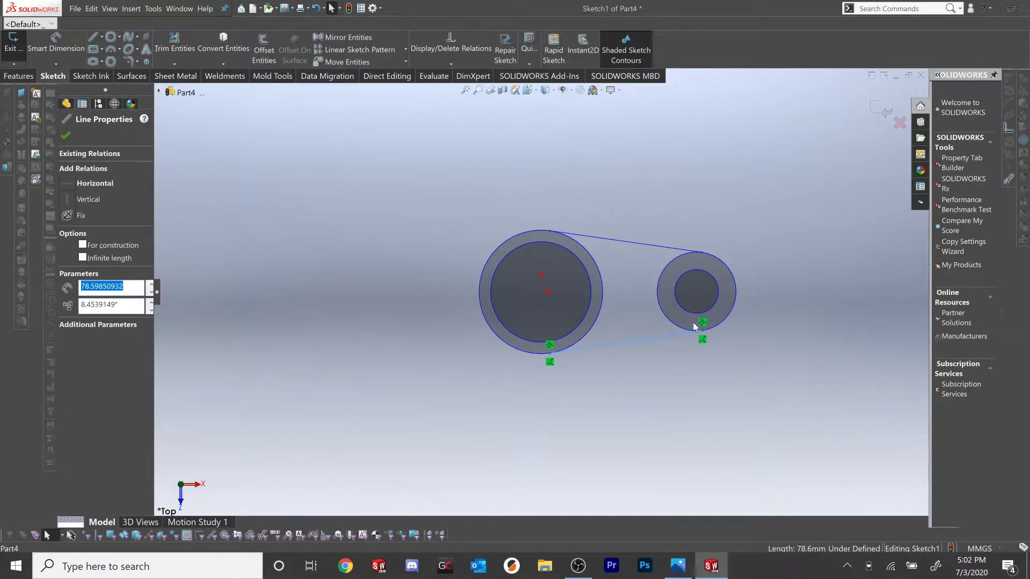
{"action": "left_click", "coordinate": [378, 409]}
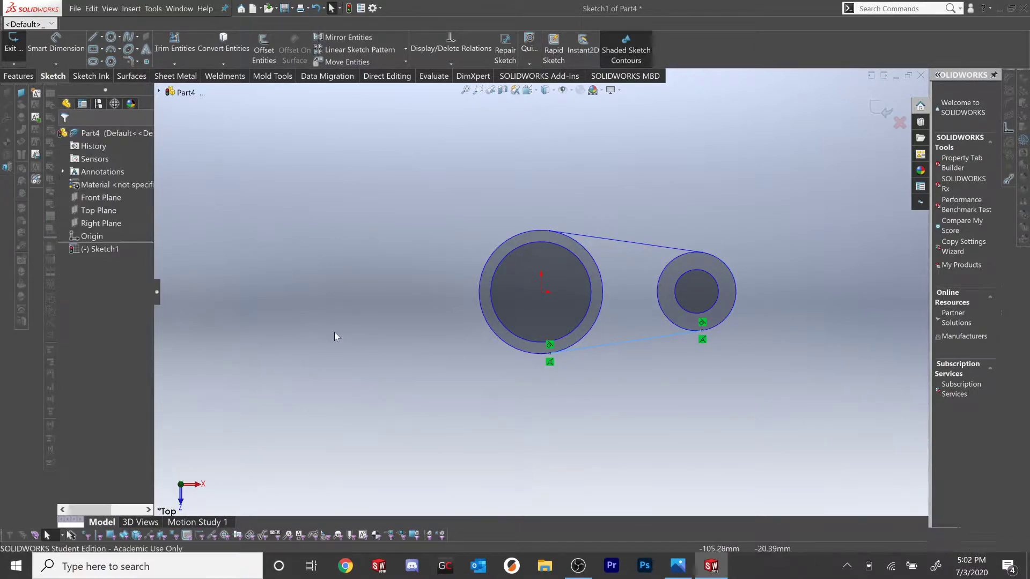
- Align the centres of the two circle pairs horizontally and set the distance between them to 125 mm
{"action": "left_click", "coordinate": [542, 292]}
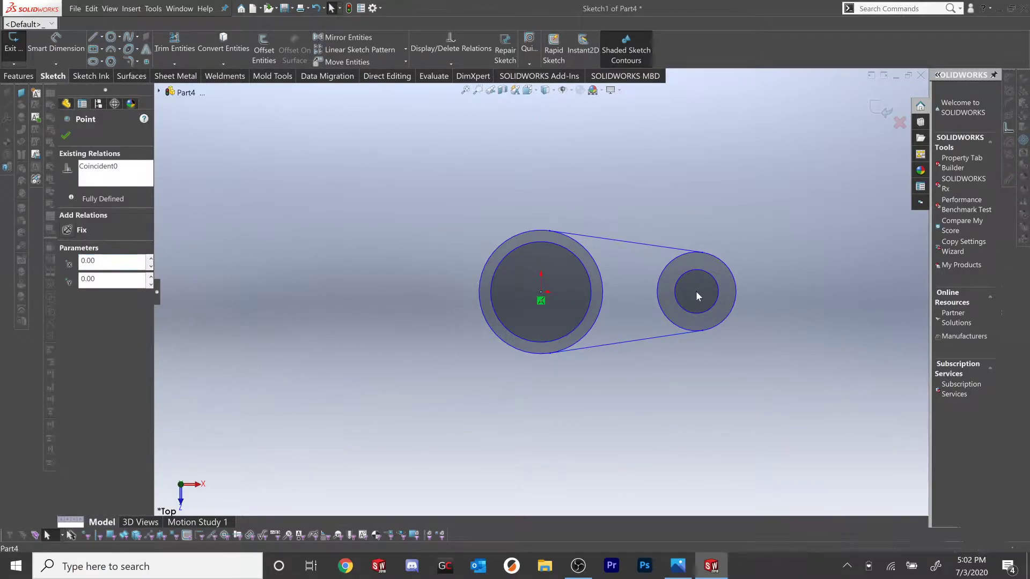
{"action": "left_click", "coordinate": [696, 292], "text": "ctrl"}
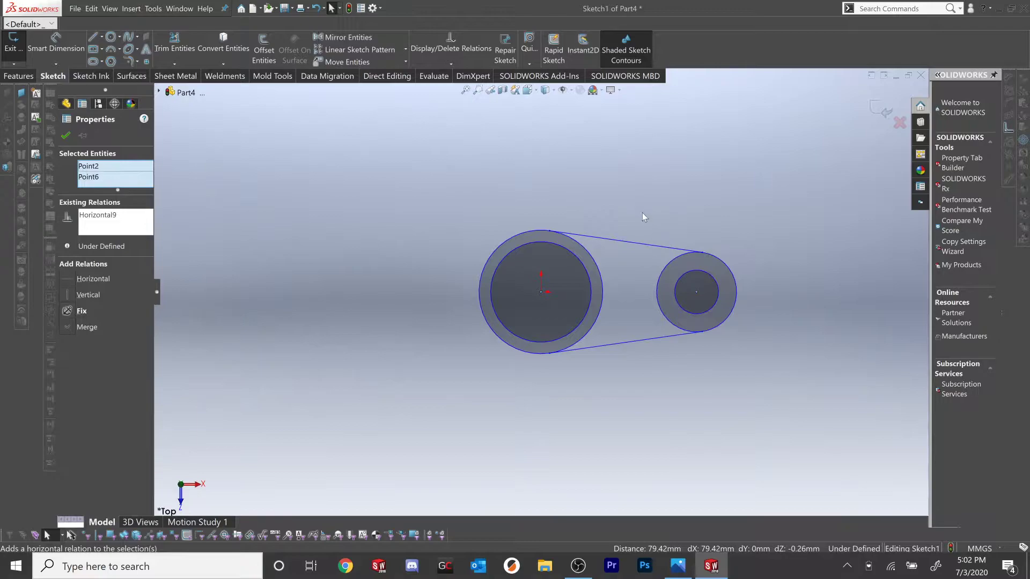
{"action": "left_click", "coordinate": [79, 47]}
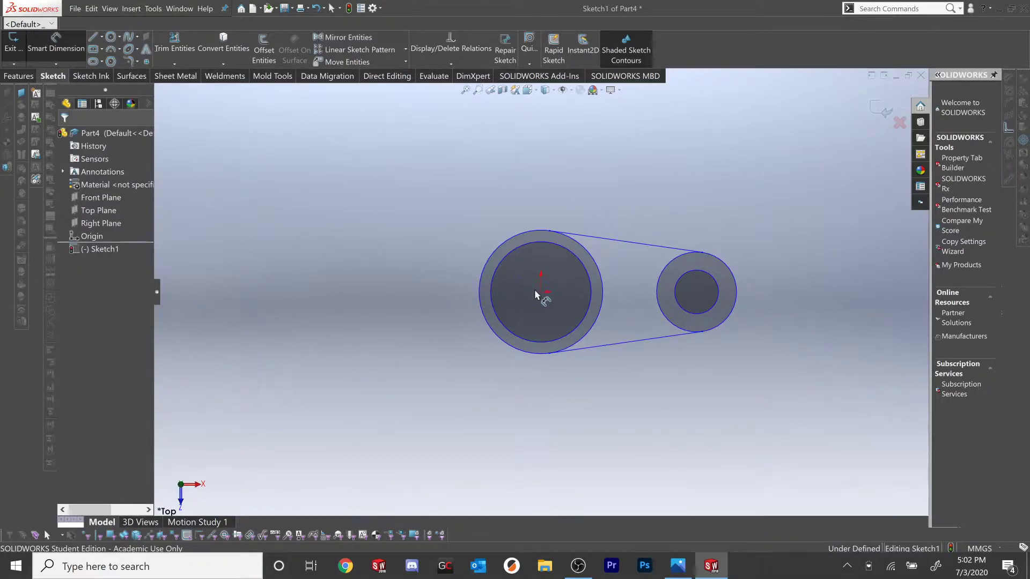
{"action": "left_click", "coordinate": [696, 292]}
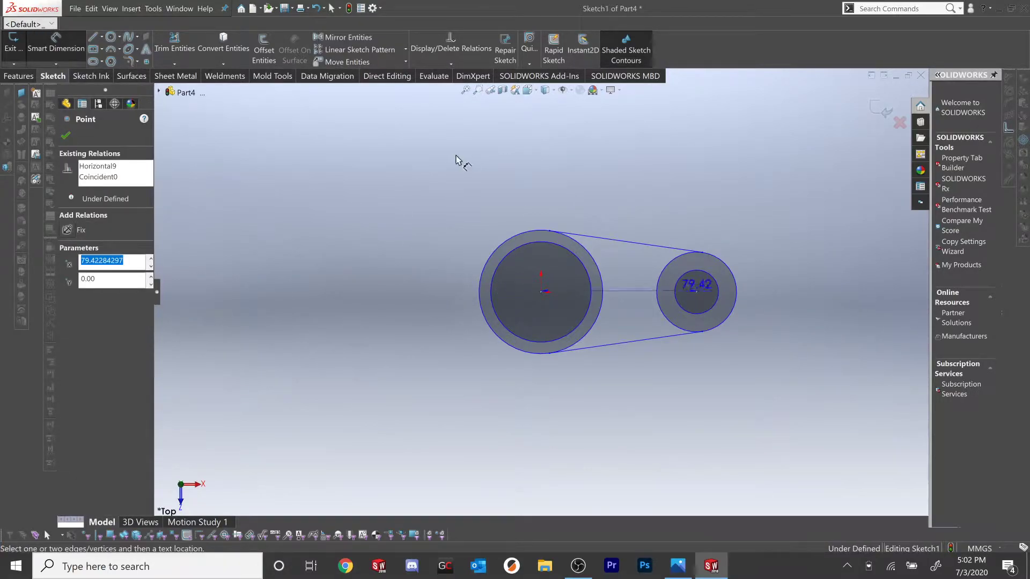
{"action": "left_click", "coordinate": [473, 163]}
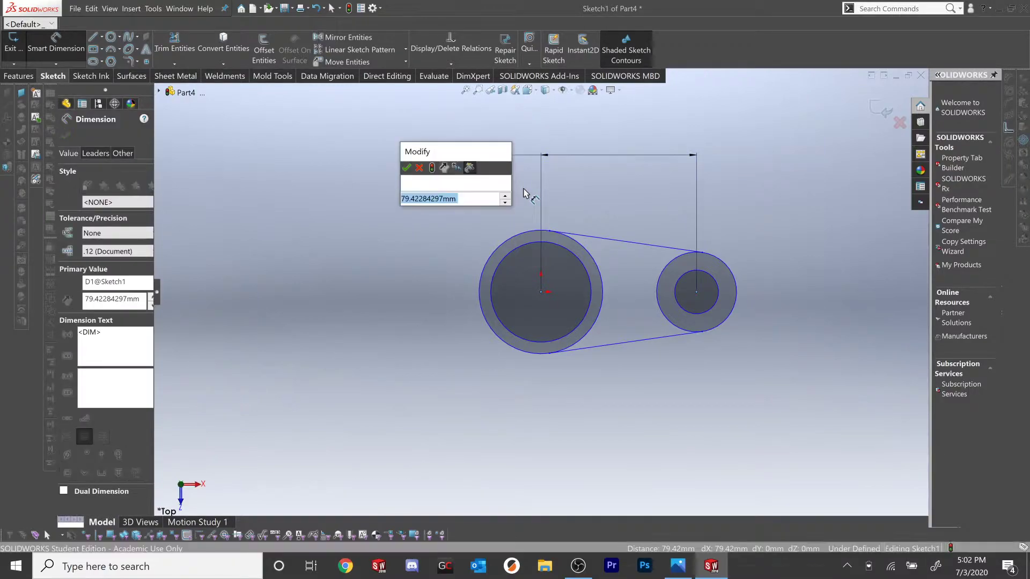
{"action": "type", "text": "125"}
{"action": "key", "text": "Return"}
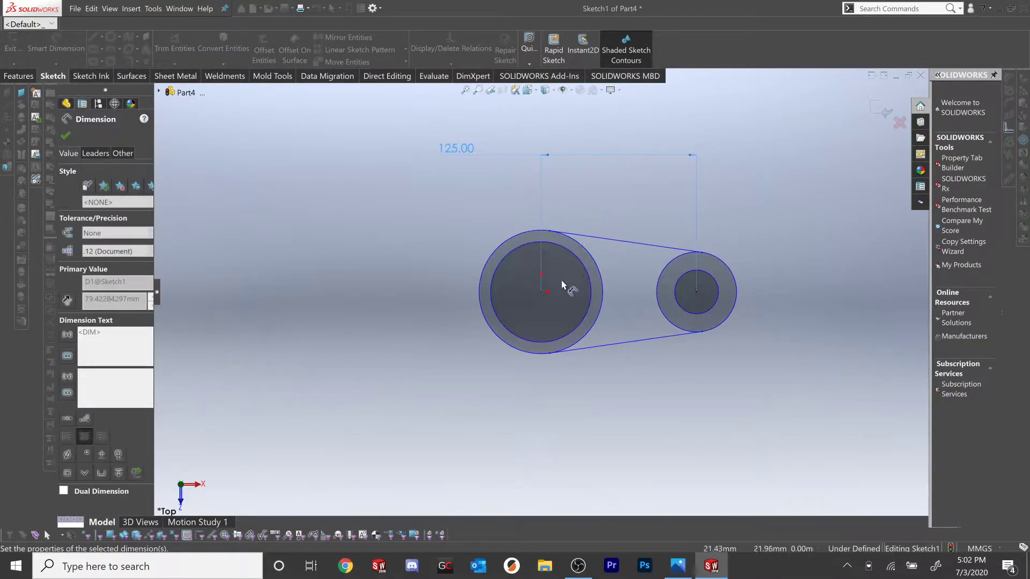
- Dimension the outer circle at the origin with a diameter of 60 mm
{"action": "left_click", "coordinate": [484, 268]}
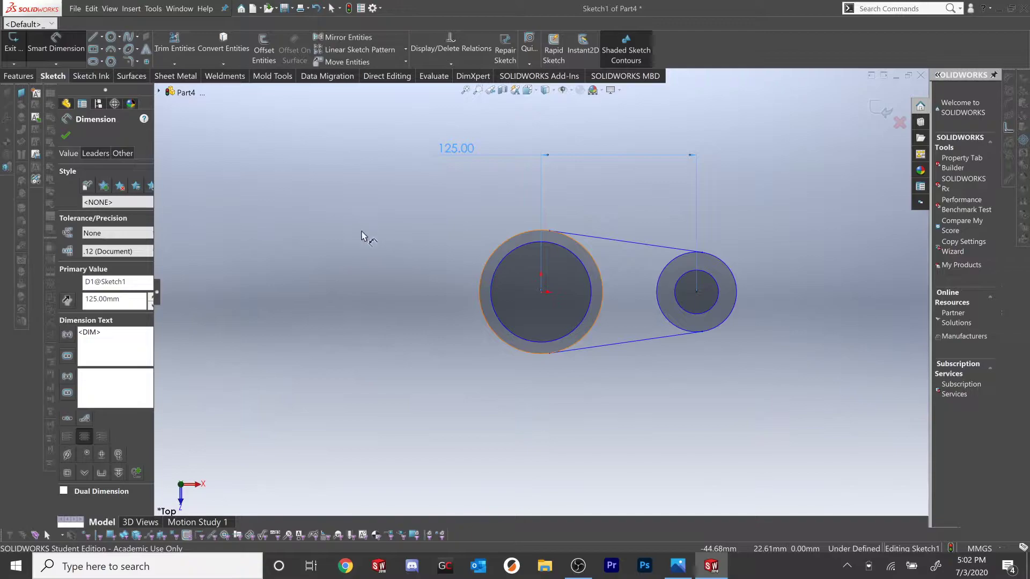
{"action": "left_click", "coordinate": [363, 217]}
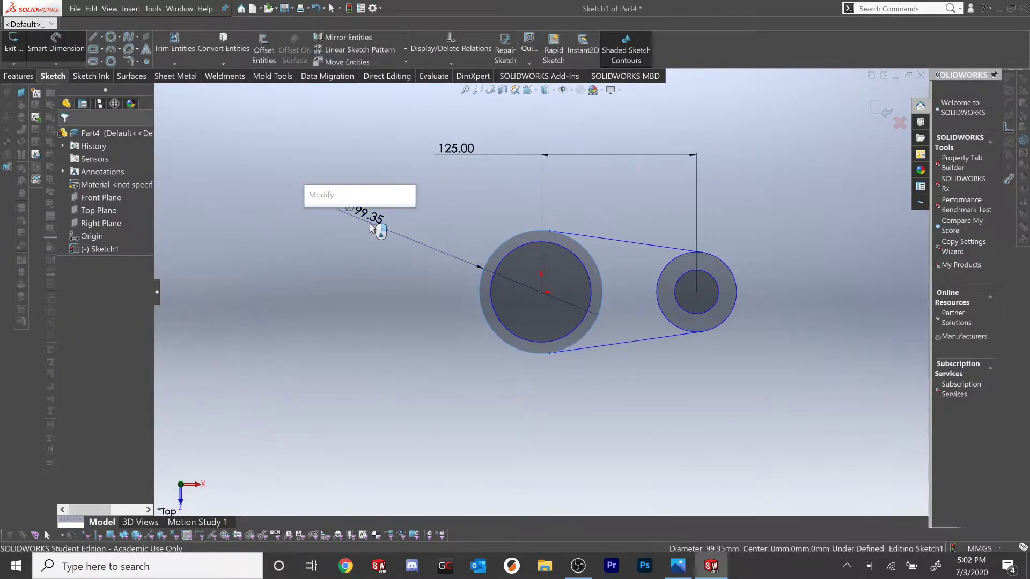
{"action": "type", "text": "60"}
{"action": "key", "text": "Return"}
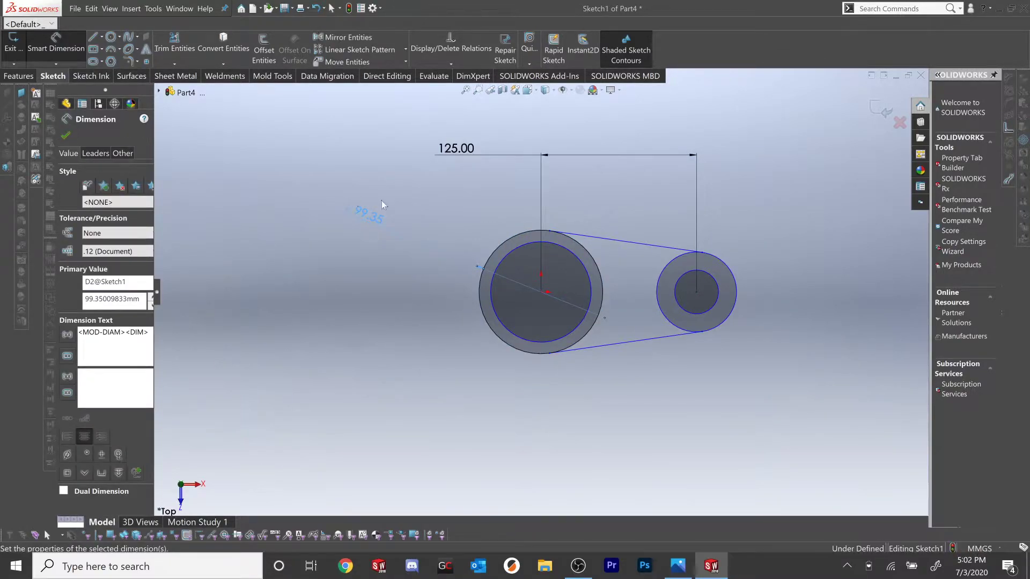
- Dimension the inner circle at the origin with a diameter of 45 mm
{"action": "left_click", "coordinate": [492, 311]}
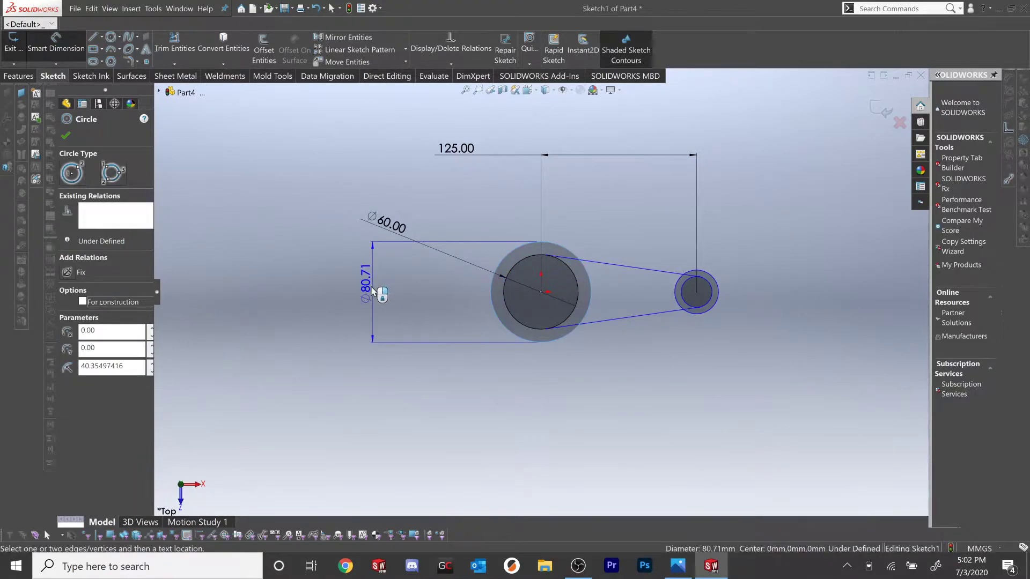
{"action": "left_click", "coordinate": [365, 245]}
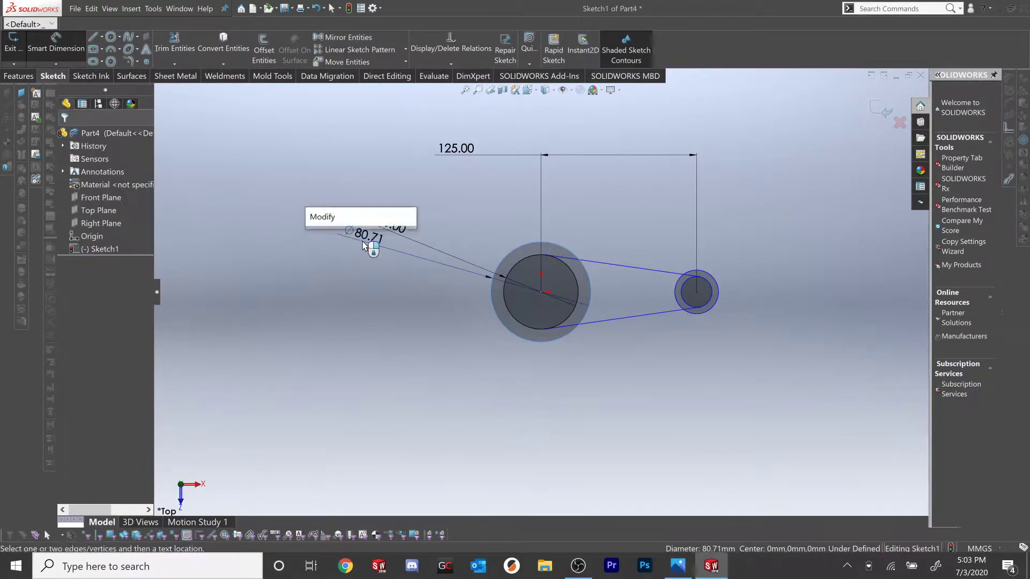
{"action": "type", "text": "45"}
{"action": "key", "text": "Return"}
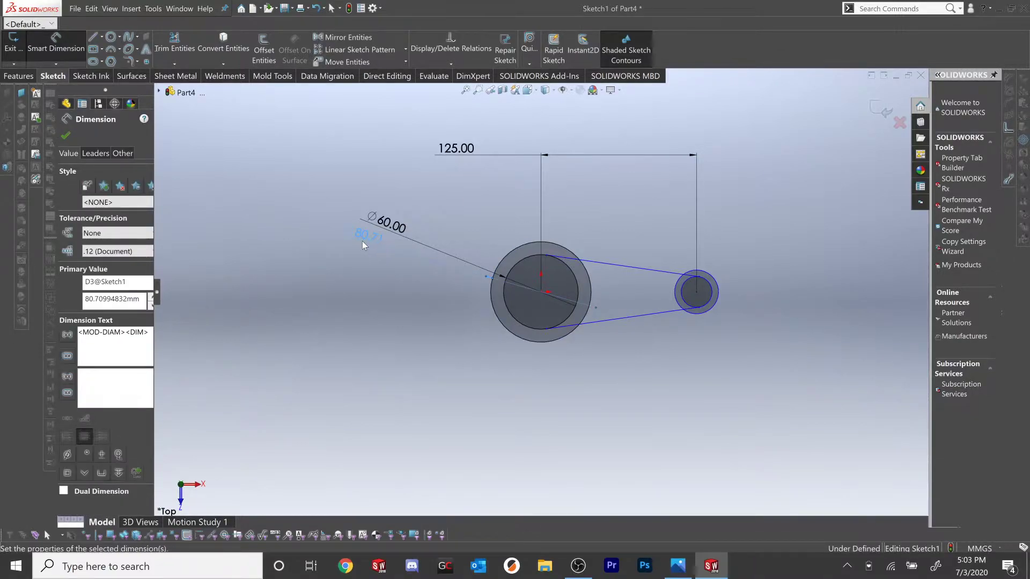
- Dimension the far circle pair with diameters of 15 mm for the inner circle and 20 mm for the tangent outer circle
{"action": "left_click", "coordinate": [709, 279]}
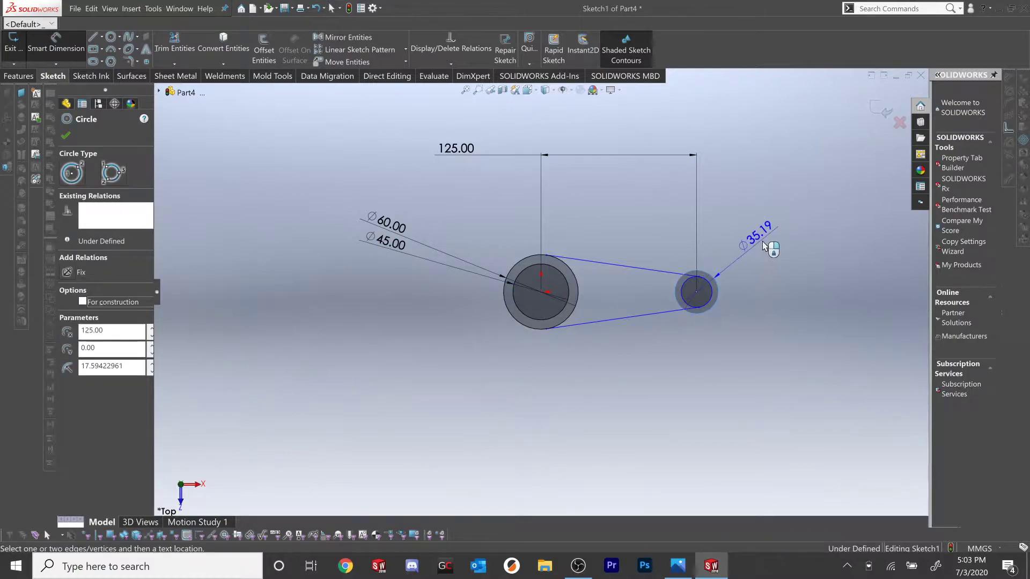
{"action": "left_click", "coordinate": [767, 247]}
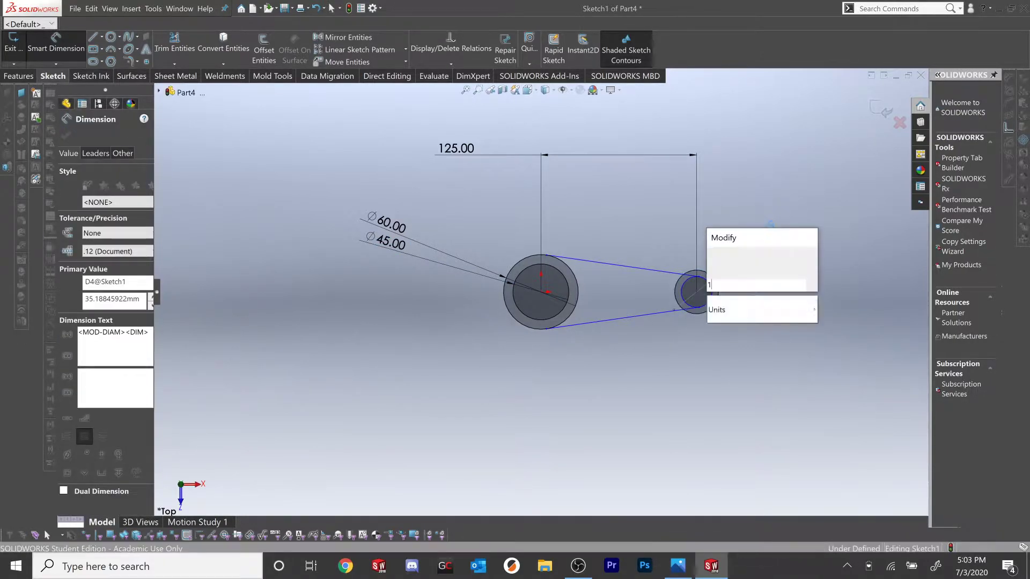
{"action": "type", "text": "15"}
{"action": "key", "text": "Return"}
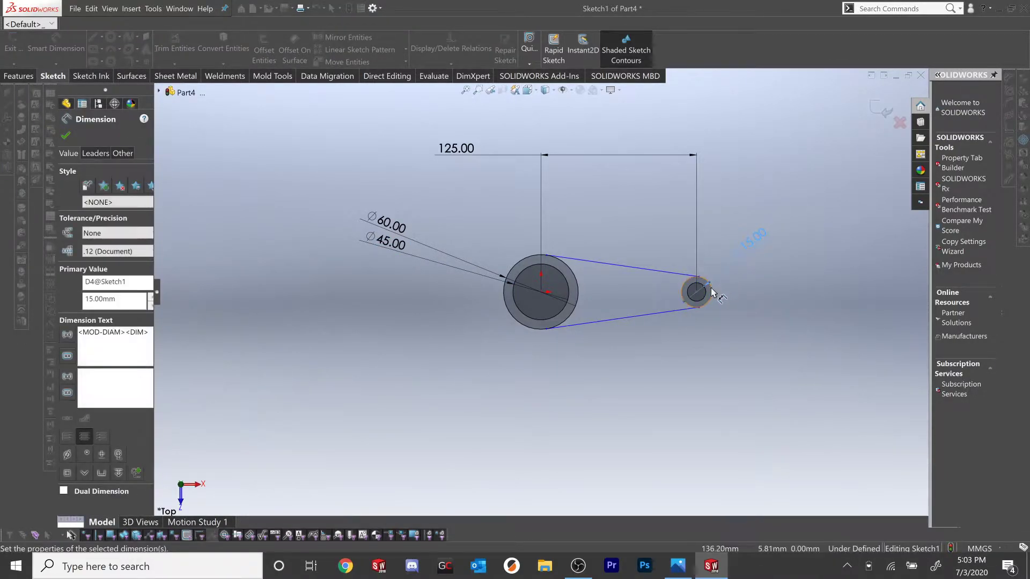
{"action": "left_click", "coordinate": [710, 293]}
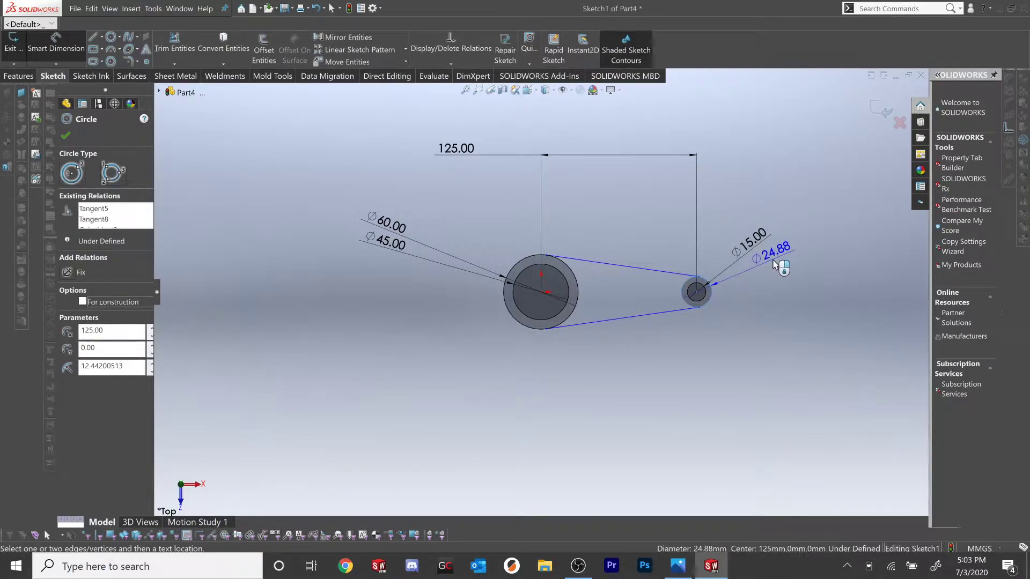
{"action": "left_click", "coordinate": [773, 262]}
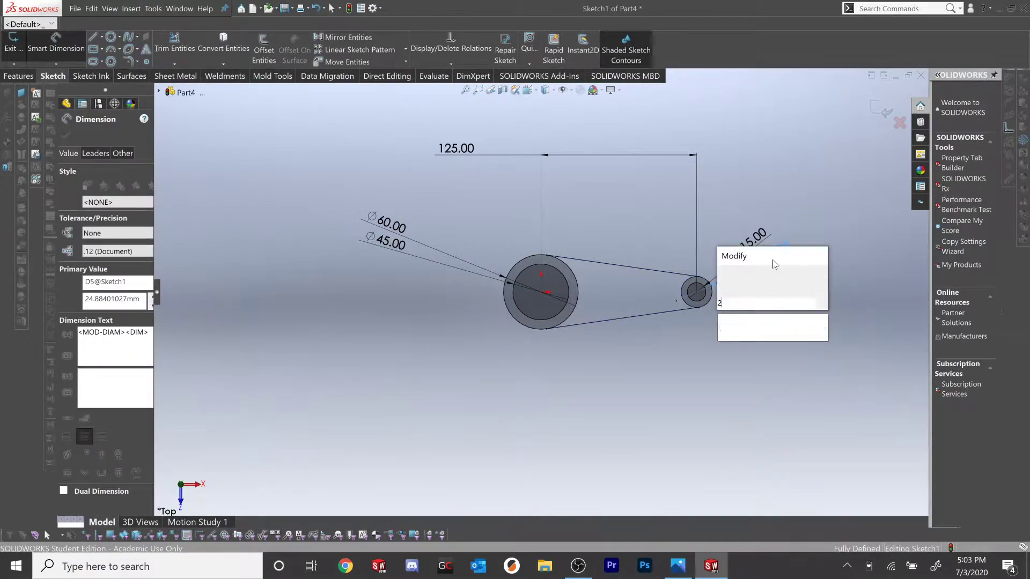
{"action": "key", "text": "Return"}
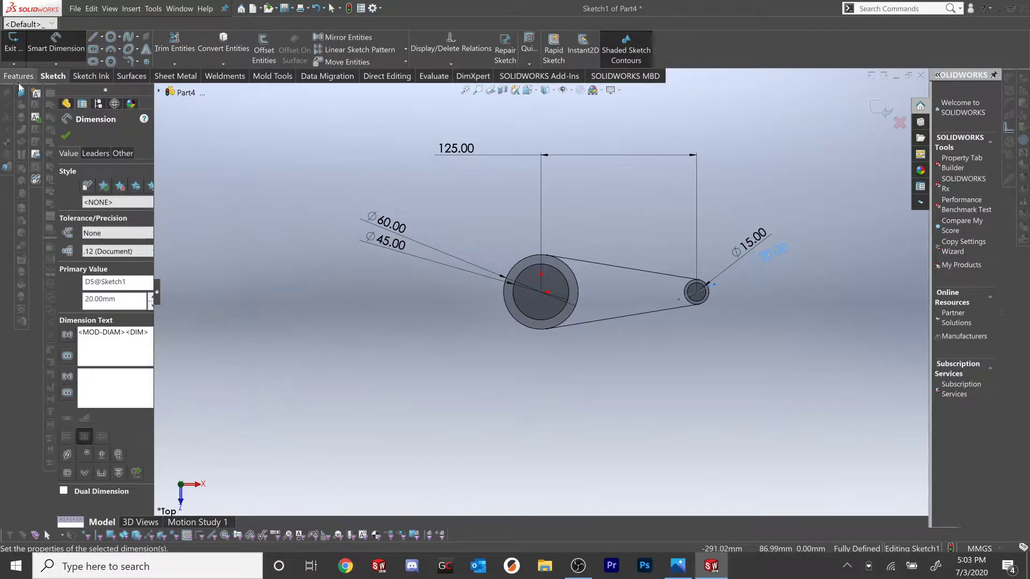
- Extrude the full 60 mm disc at the origin as a blind boss 40 mm deep
{"action": "left_click", "coordinate": [20, 77]}
{"action": "left_click", "coordinate": [16, 44]}
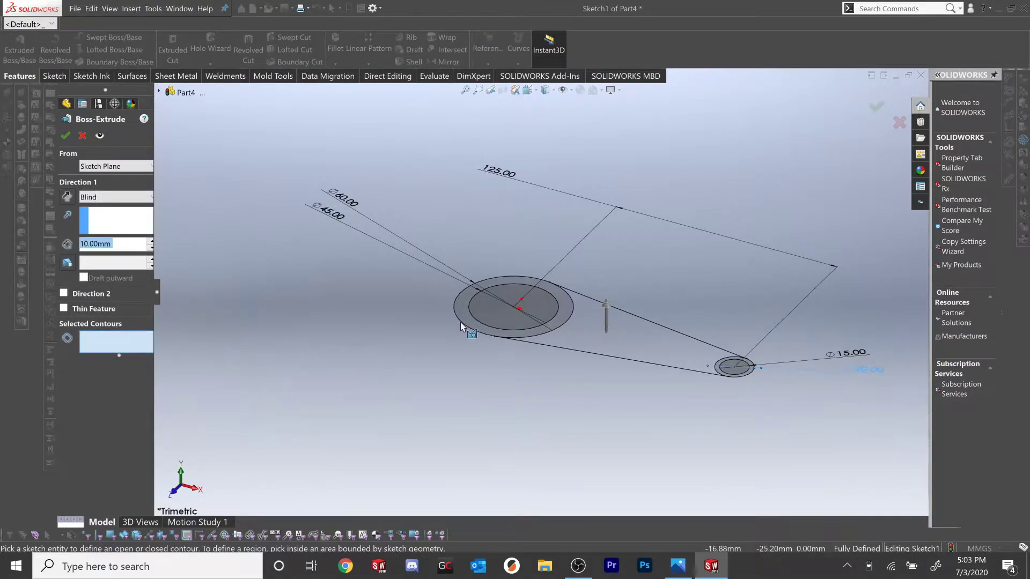
{"action": "left_click", "coordinate": [462, 324]}
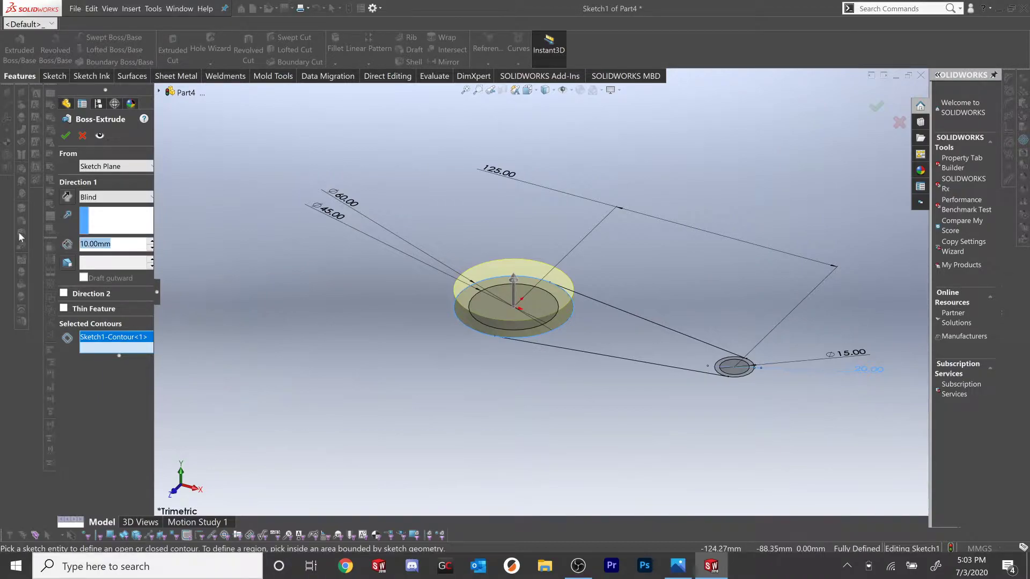
{"action": "type", "text": "40"}
{"action": "key", "text": "Return"}
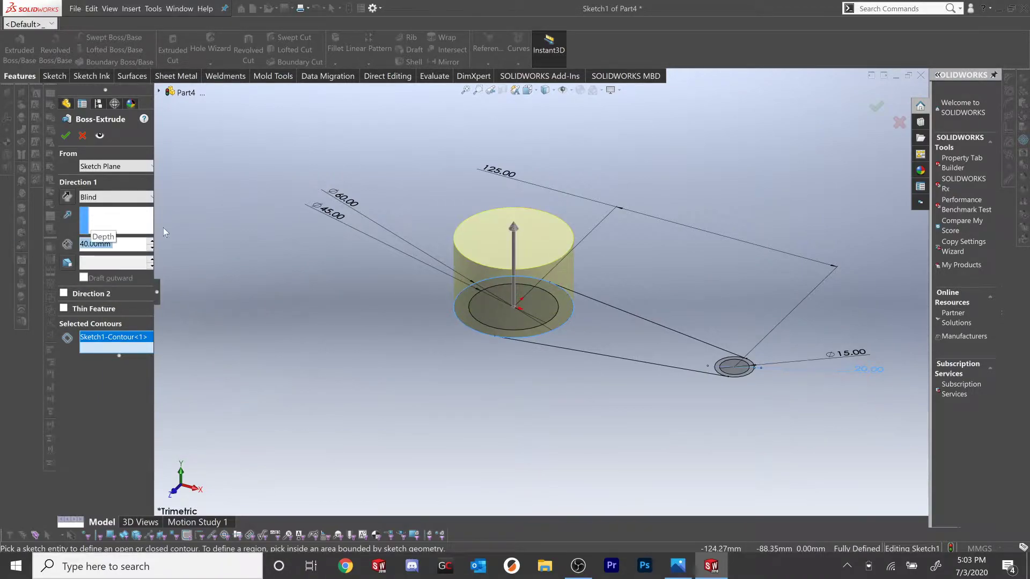
{"action": "left_click", "coordinate": [63, 135]}
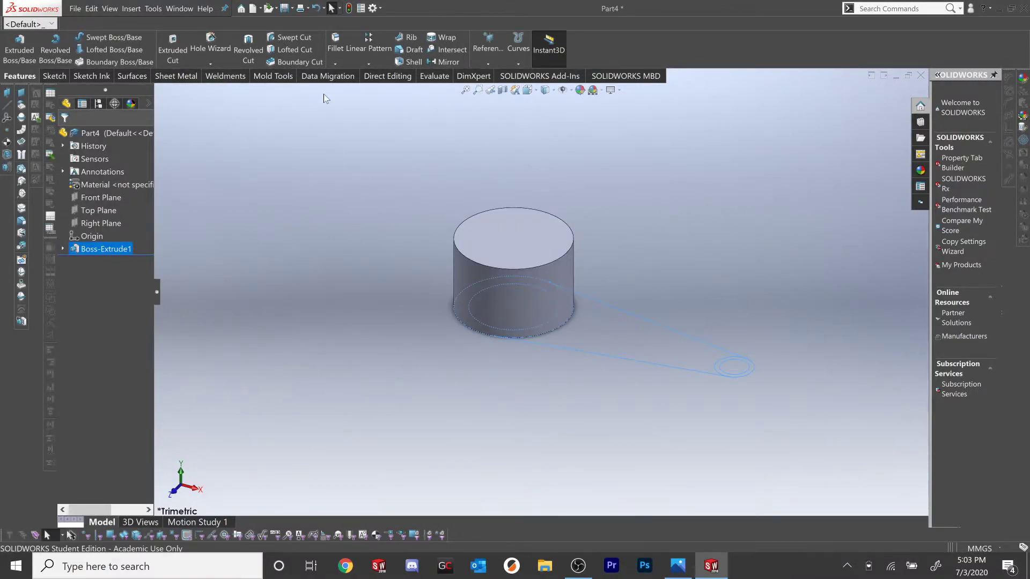
- Show the first extrusion's sketch and reuse its 20 mm circle for a second boss extrusion with a depth of 20 mm
{"action": "left_click", "coordinate": [63, 249]}
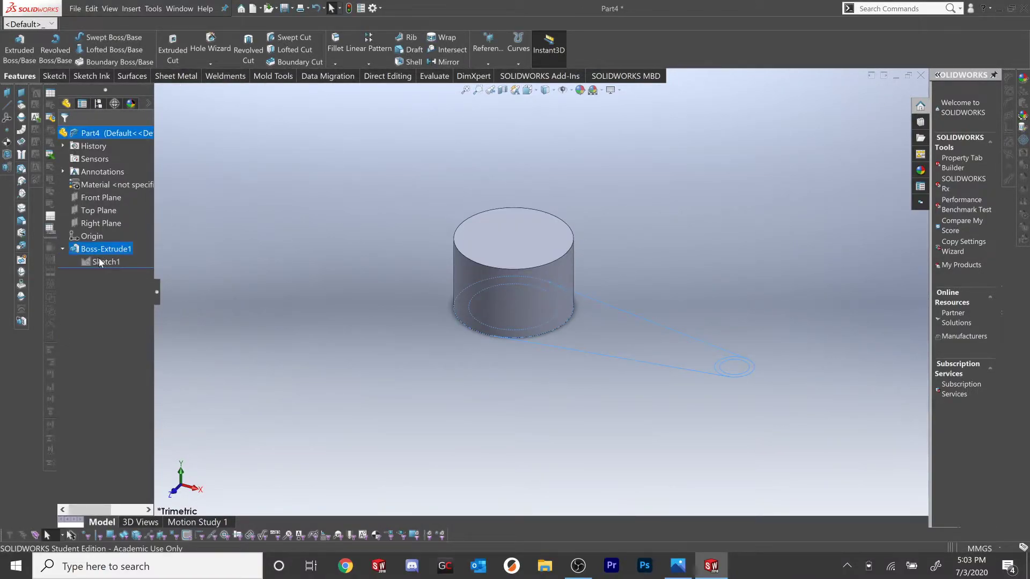
{"action": "left_click", "coordinate": [104, 262]}
{"action": "left_click", "coordinate": [107, 250]}
{"action": "left_click", "coordinate": [21, 53]}
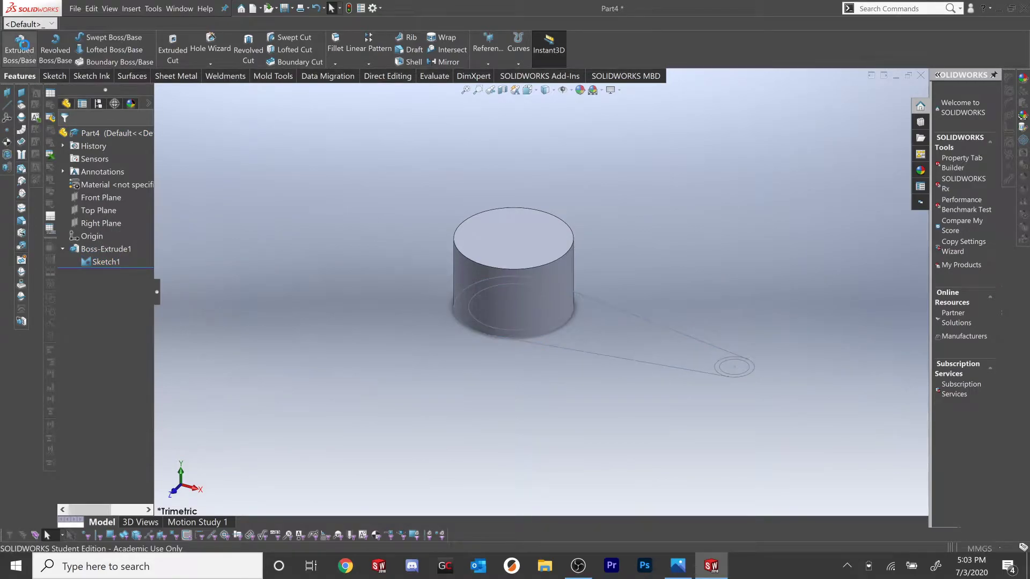
{"action": "left_click", "coordinate": [743, 377]}
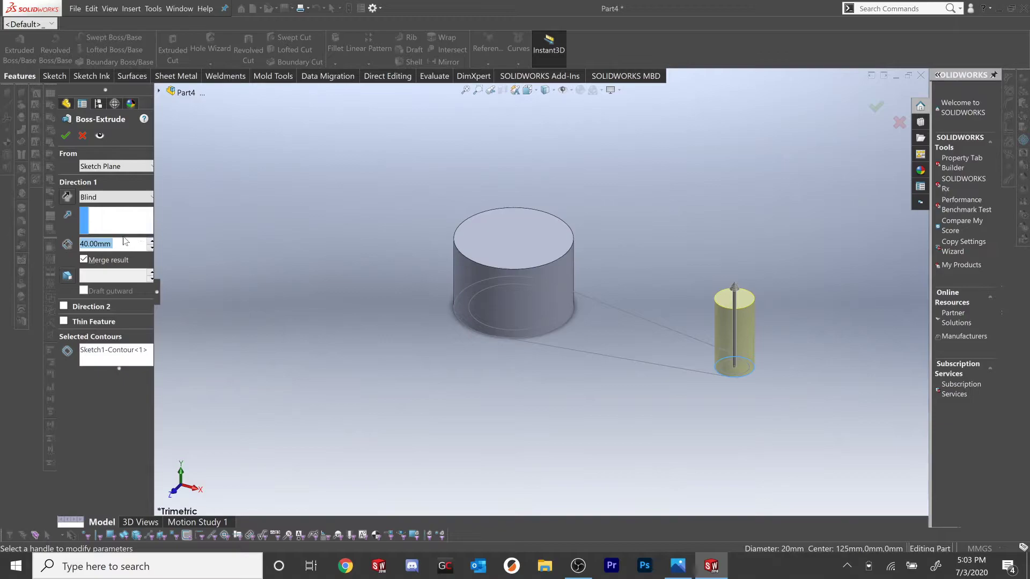
{"action": "type", "text": "20"}
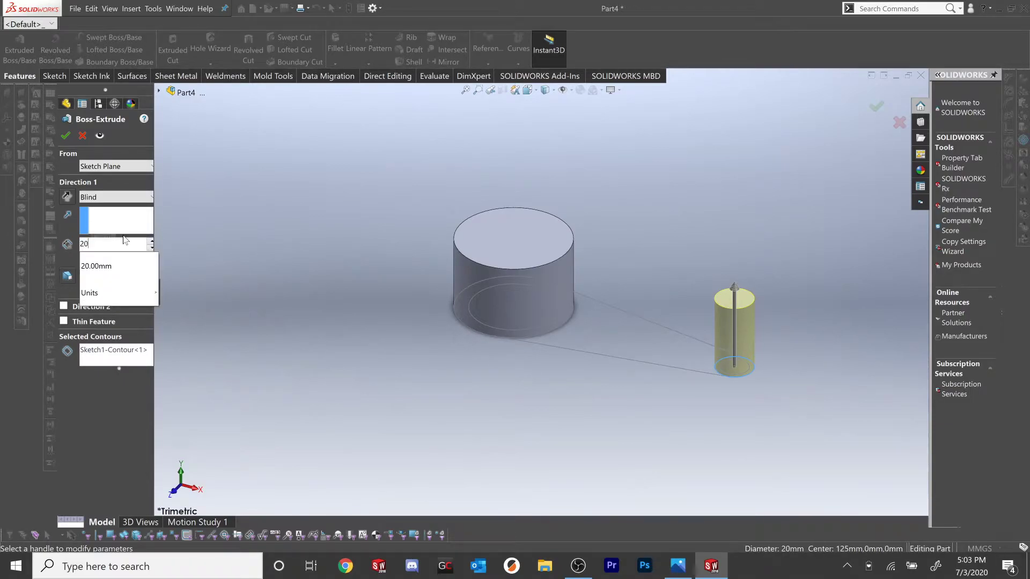
{"action": "key", "text": "Return"}
- Start the small boss from an offset of 30 mm below the sketch plane and finish the extrusion
{"action": "left_click", "coordinate": [115, 168]}
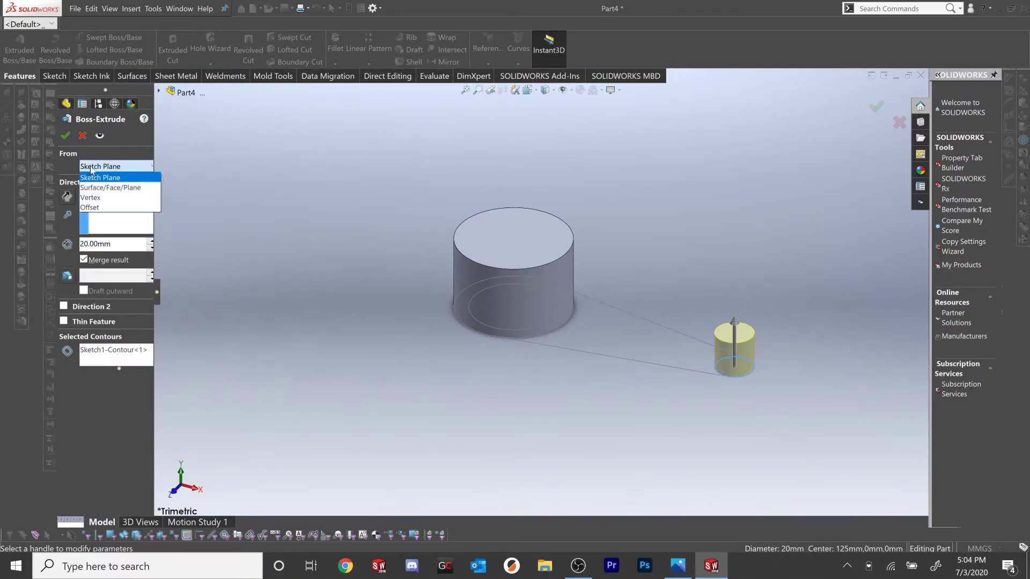
{"action": "left_click", "coordinate": [94, 207]}
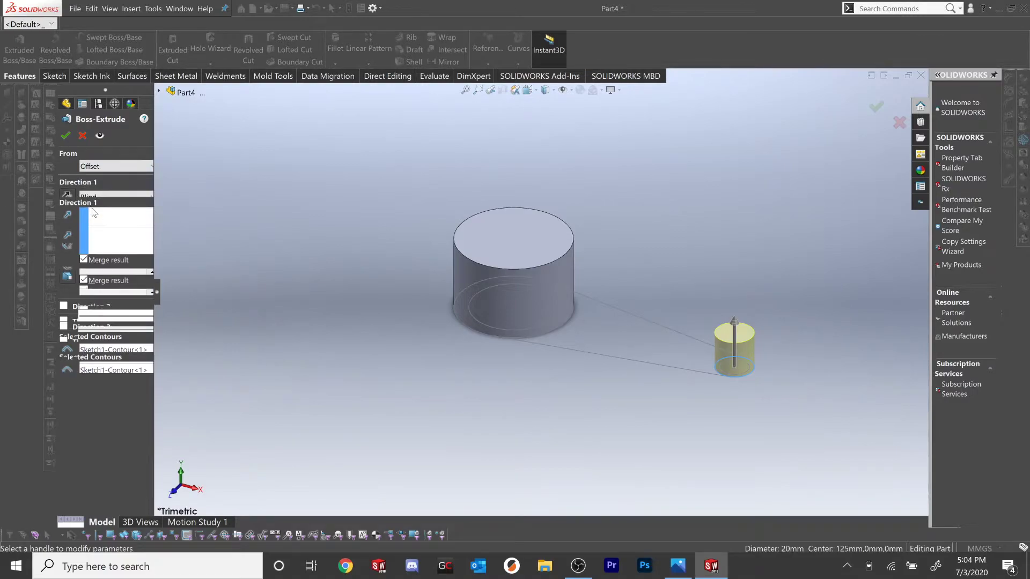
{"action": "type", "text": "30"}
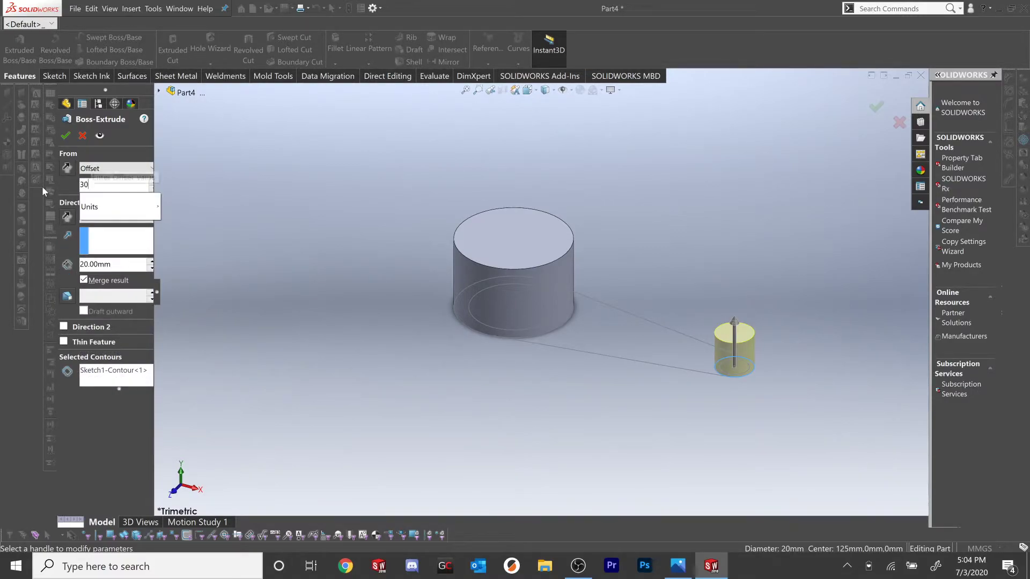
{"action": "key", "text": "Return"}
{"action": "left_click", "coordinate": [67, 168]}
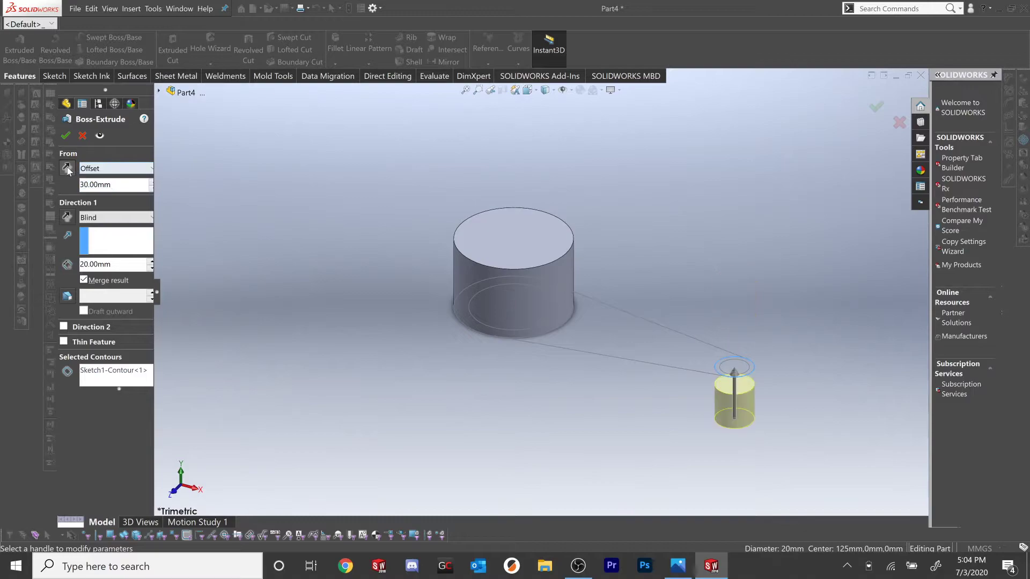
{"action": "left_click", "coordinate": [67, 136]}
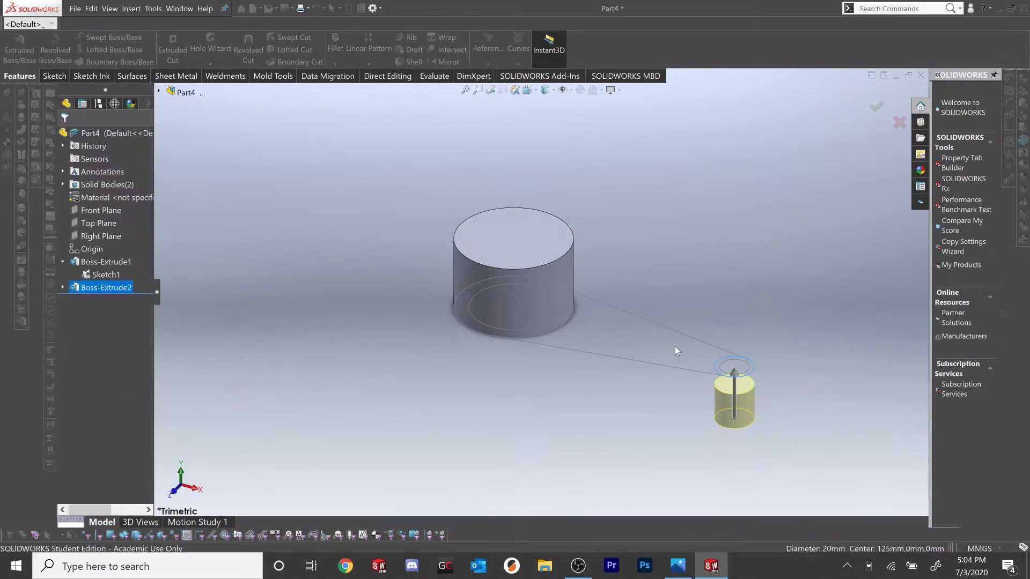
- Sketch on the Front Plane a three-segment path from the origin to the small boss's bottom centre, about 43, 52 and 41 mm long
{"action": "left_click", "coordinate": [103, 212]}
{"action": "left_click", "coordinate": [140, 202]}
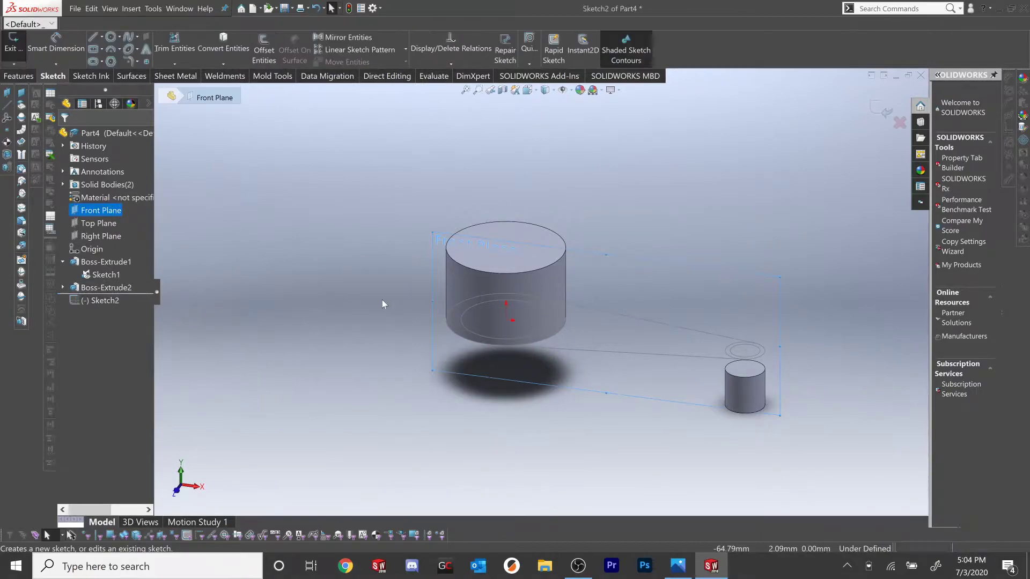
{"action": "left_click", "coordinate": [92, 40]}
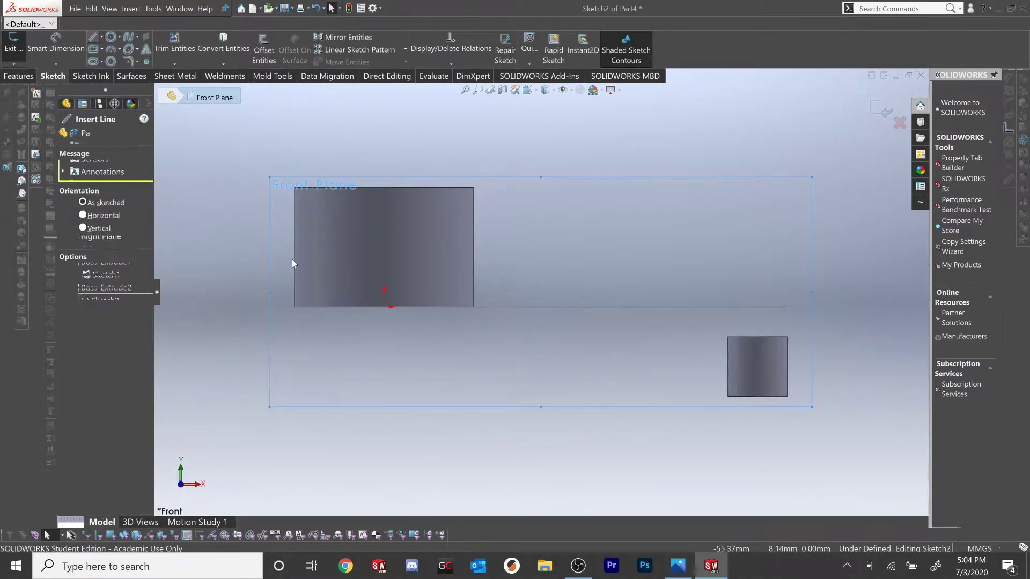
{"action": "left_click", "coordinate": [384, 307]}
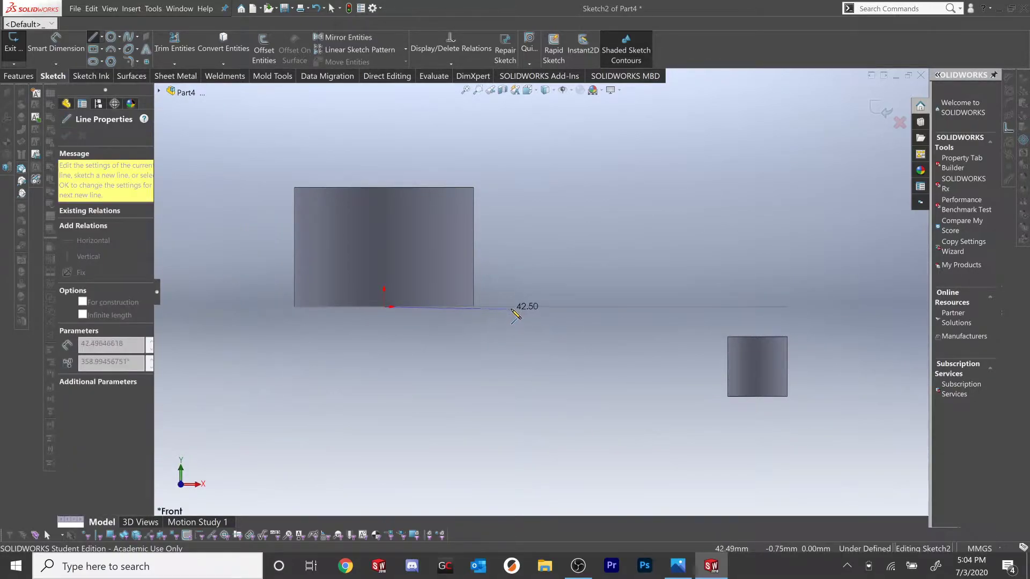
{"action": "left_click", "coordinate": [512, 307]}
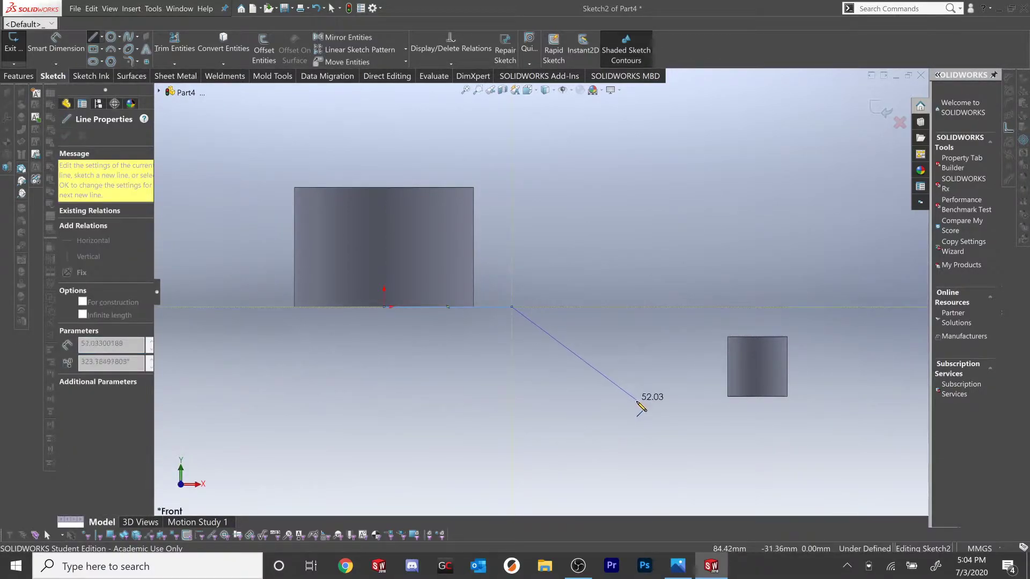
{"action": "left_click", "coordinate": [636, 401]}
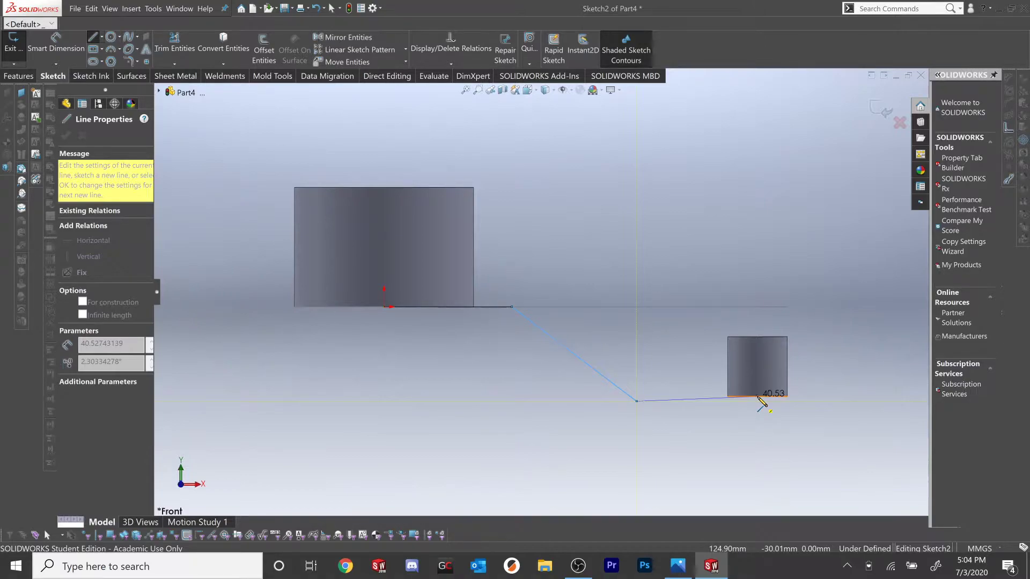
{"action": "left_click", "coordinate": [757, 397]}
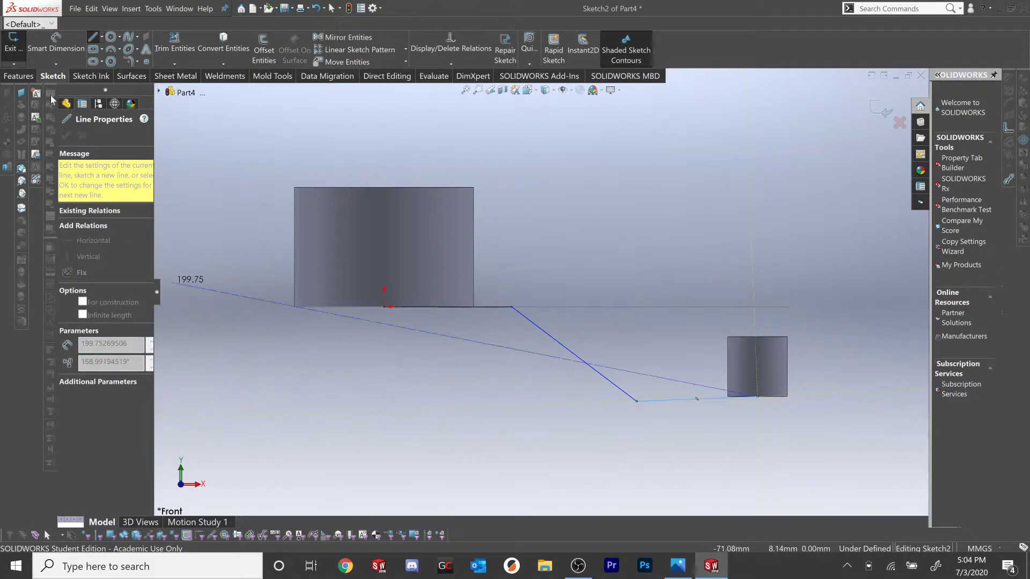
{"action": "key", "text": "Escape"}
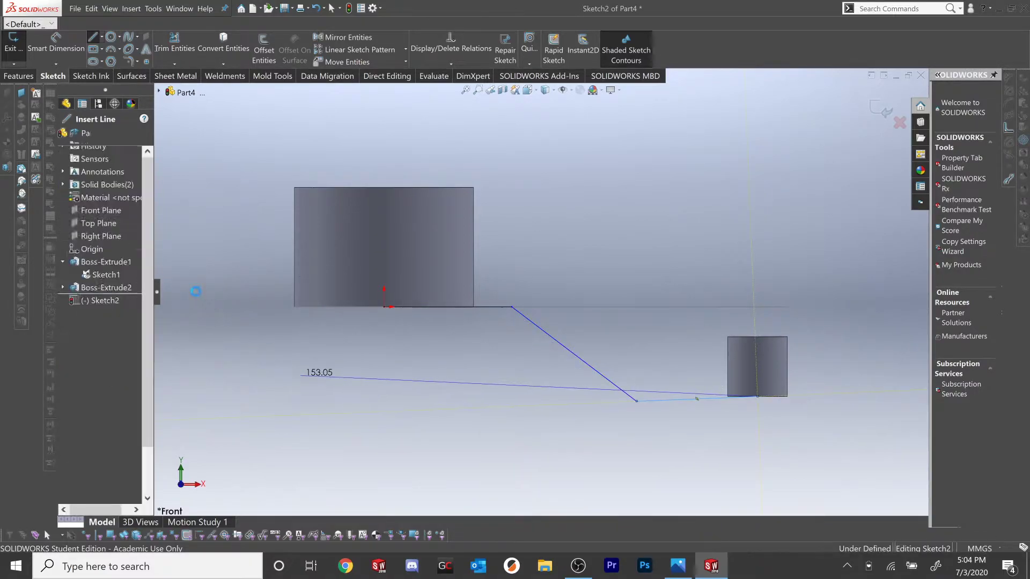
- Make the path's last segment under the small boss horizontal
{"action": "left_click", "coordinate": [693, 399]}
{"action": "left_click", "coordinate": [709, 373]}
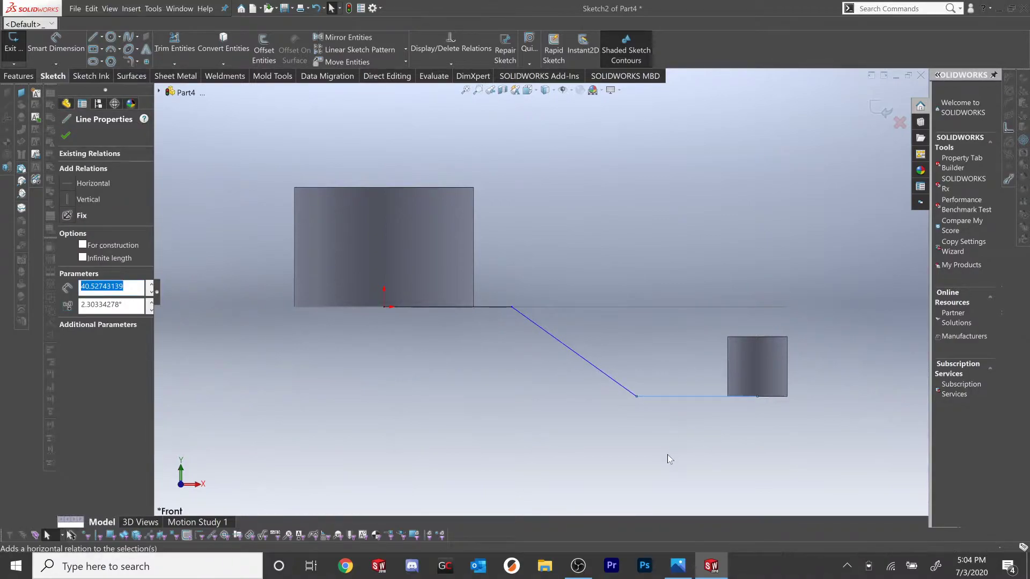
{"action": "left_click", "coordinate": [668, 456]}
- Dimension the path's lower horizontal segment at 40 mm and its upper horizontal segment at 50 mm
{"action": "key", "text": "d"}
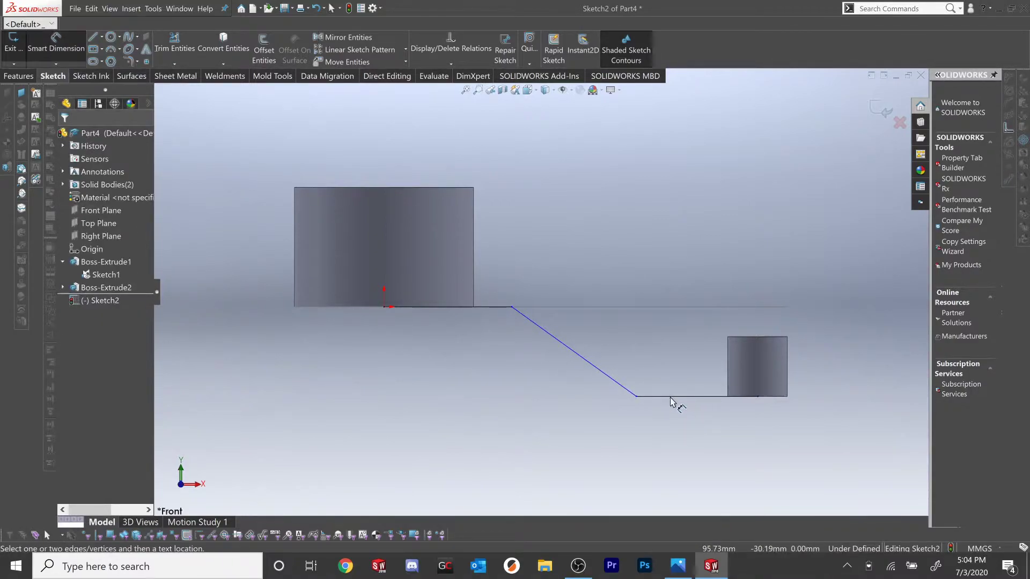
{"action": "left_click", "coordinate": [675, 448]}
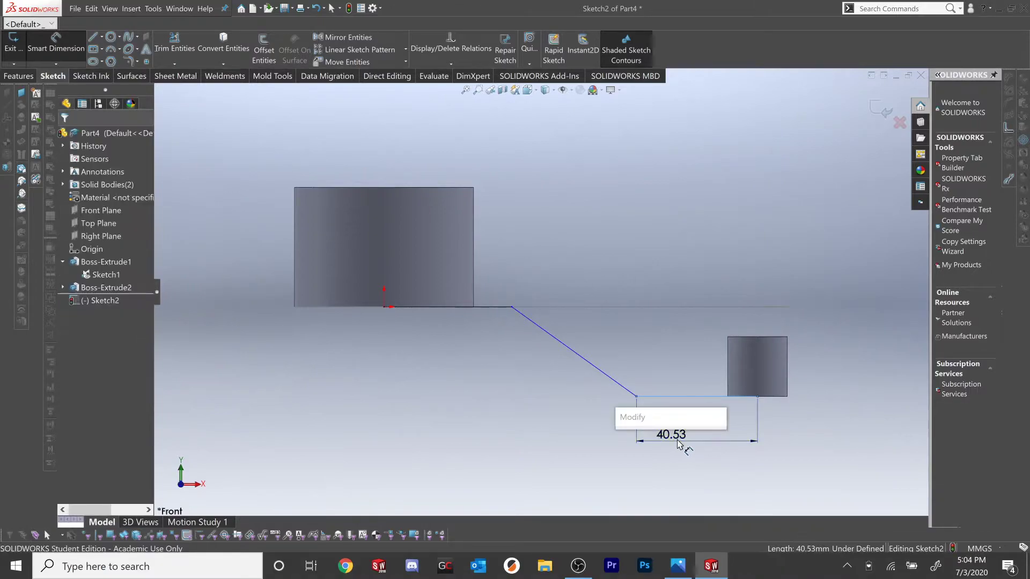
{"action": "type", "text": "40.52743139mm"}
{"action": "key", "text": "Return"}
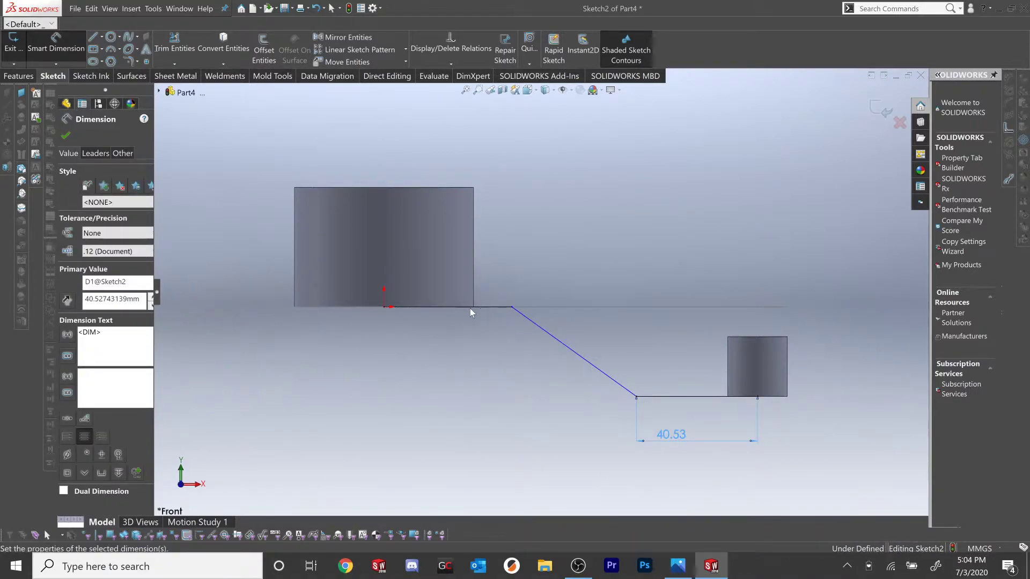
{"action": "left_click", "coordinate": [491, 307]}
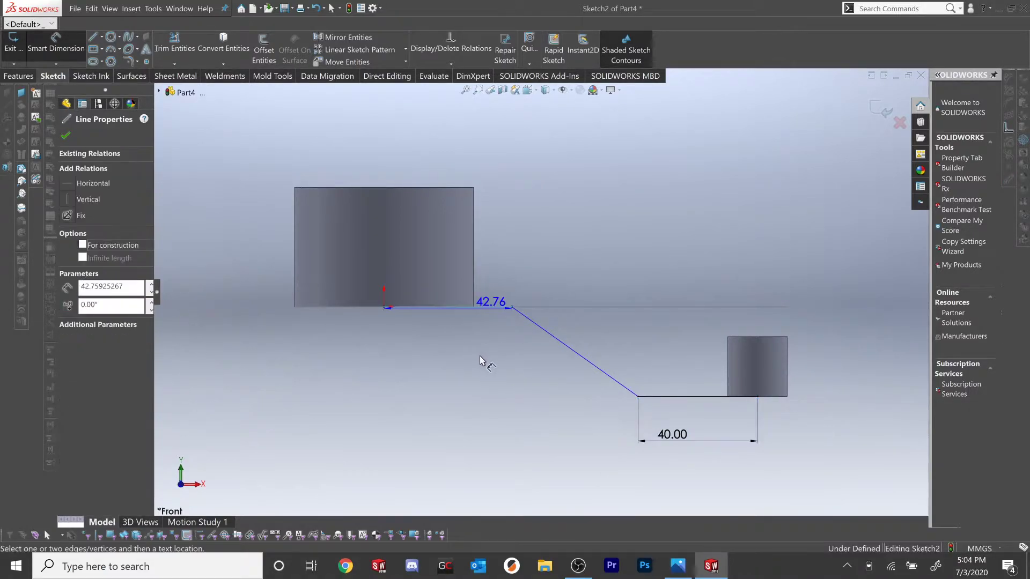
{"action": "left_click", "coordinate": [482, 356]}
{"action": "type", "text": "50"}
{"action": "key", "text": "Return"}
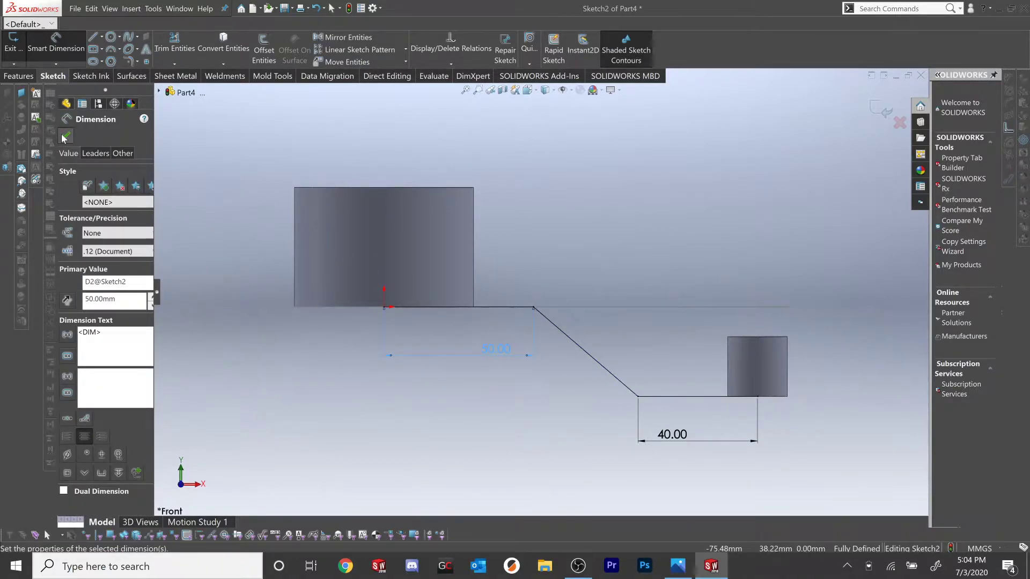
- Examine the path's end under the small boss and how the base sketch's tangent line meets the boss's outer circle
{"action": "left_click", "coordinate": [66, 135]}
{"action": "mouse_move", "coordinate": [617, 251]}
{"action": "middle_mouse_down"}
{"action": "mouse_move", "coordinate": [638, 325]}
{"action": "mouse_move", "coordinate": [633, 375]}
{"action": "mouse_move", "coordinate": [403, 375]}
{"action": "middle_mouse_up"}
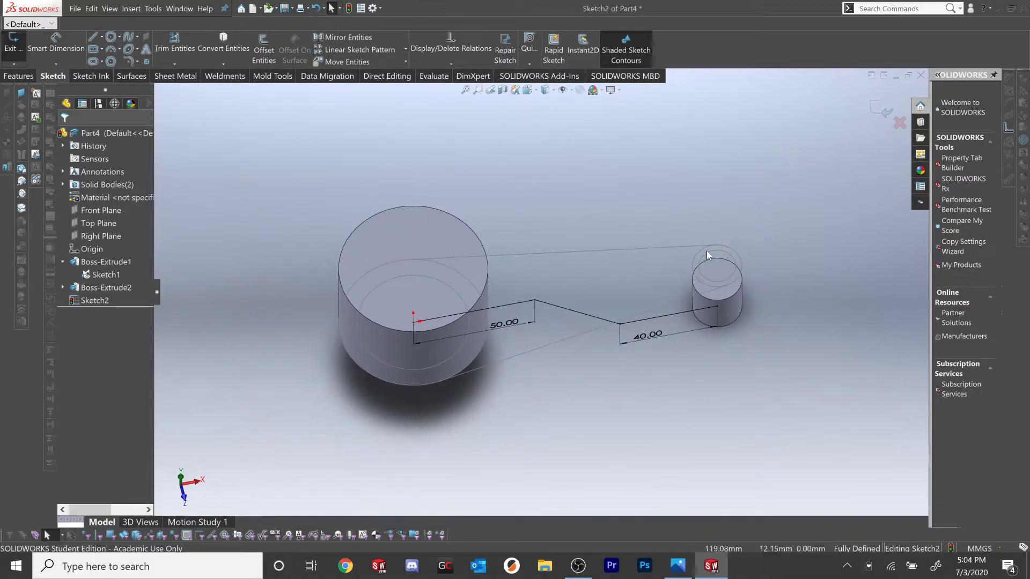
{"action": "scroll", "coordinate": [715, 263], "scroll_direction": "up", "scroll_amount": 2}
{"action": "scroll", "coordinate": [654, 274], "scroll_direction": "down", "scroll_amount": 6}
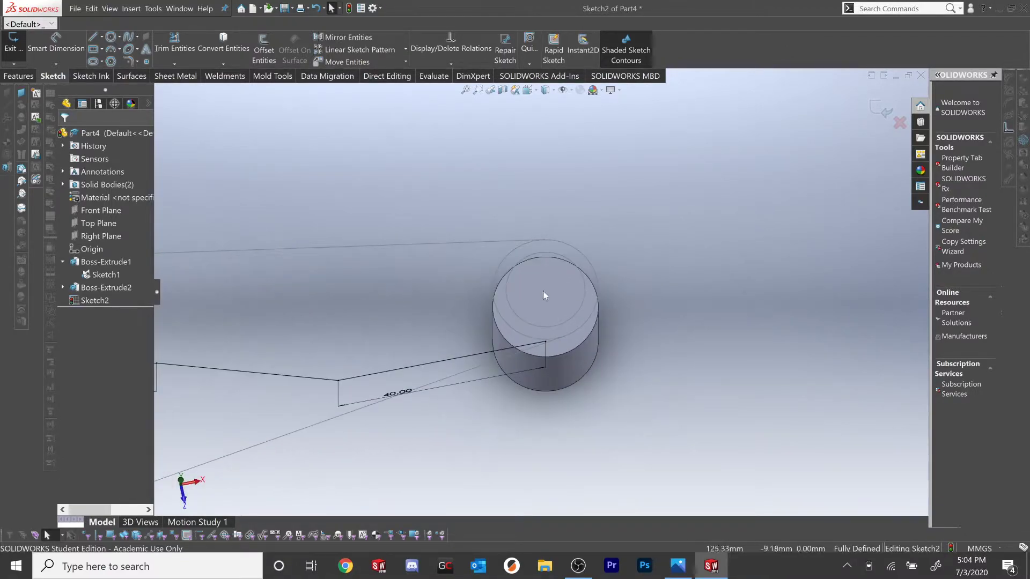
{"action": "middle_click_drag", "start_coordinate": [538, 269], "coordinate": [408, 380]}
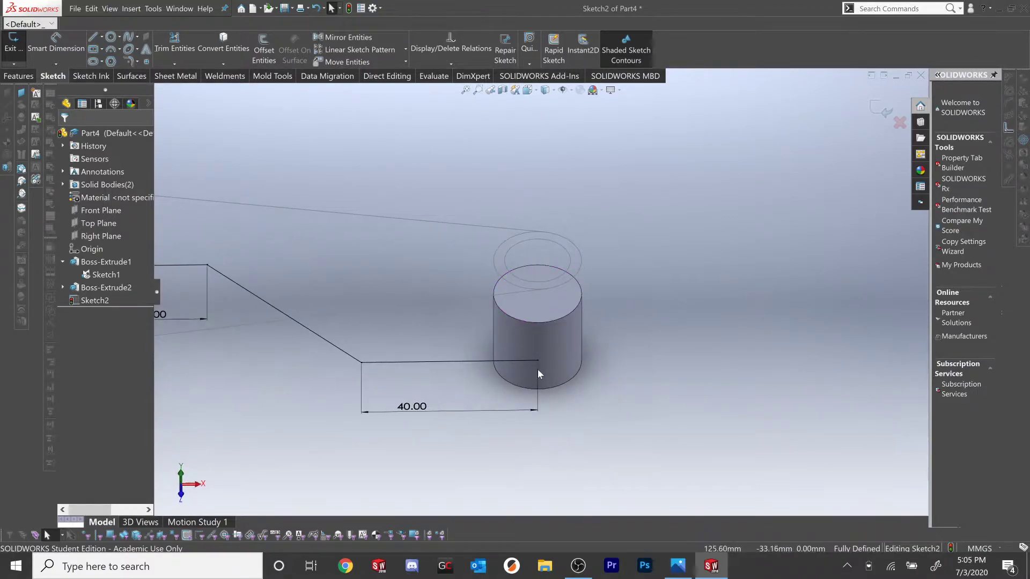
{"action": "scroll", "coordinate": [546, 254], "scroll_direction": "down", "scroll_amount": 4}
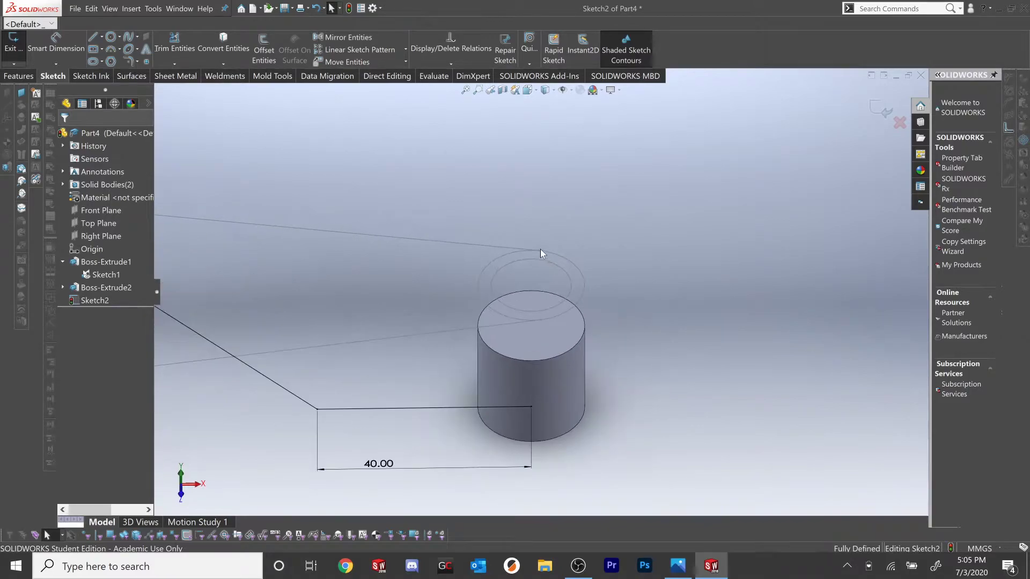
{"action": "scroll", "coordinate": [523, 259], "scroll_direction": "down", "scroll_amount": 2}
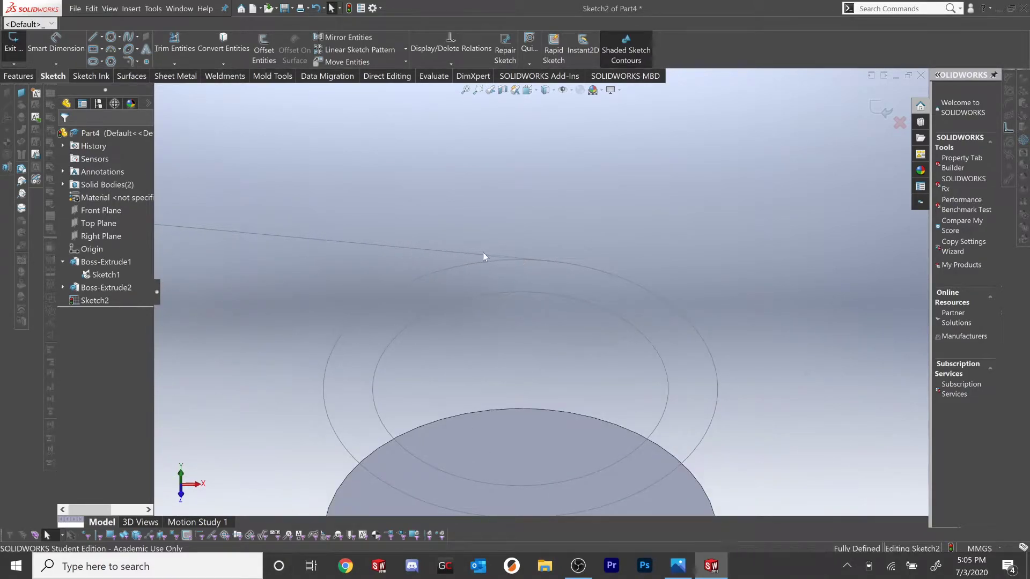
{"action": "scroll", "coordinate": [514, 261], "scroll_direction": "down", "scroll_amount": 2}
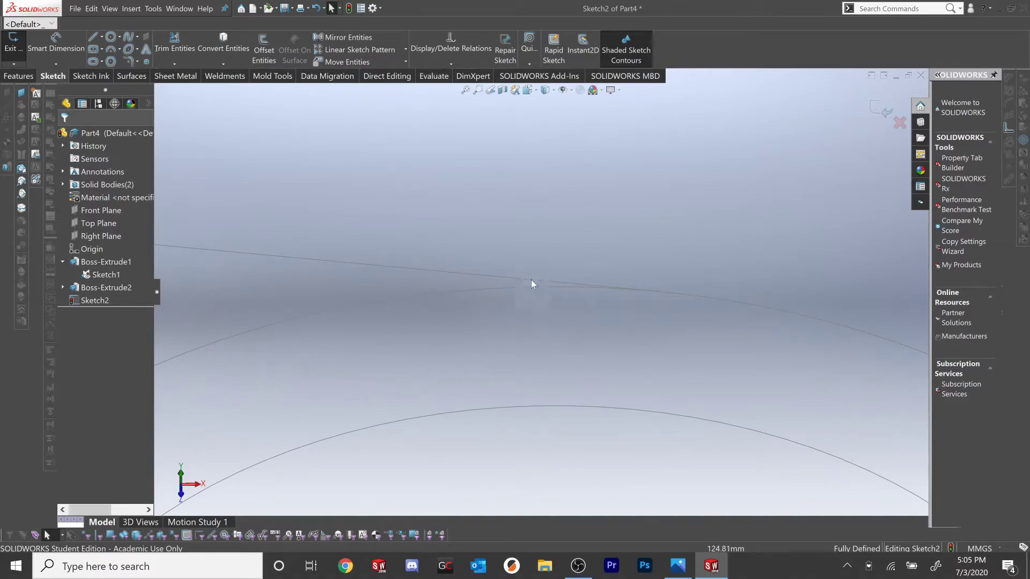
{"action": "scroll", "coordinate": [542, 287], "scroll_direction": "up", "scroll_amount": 8}
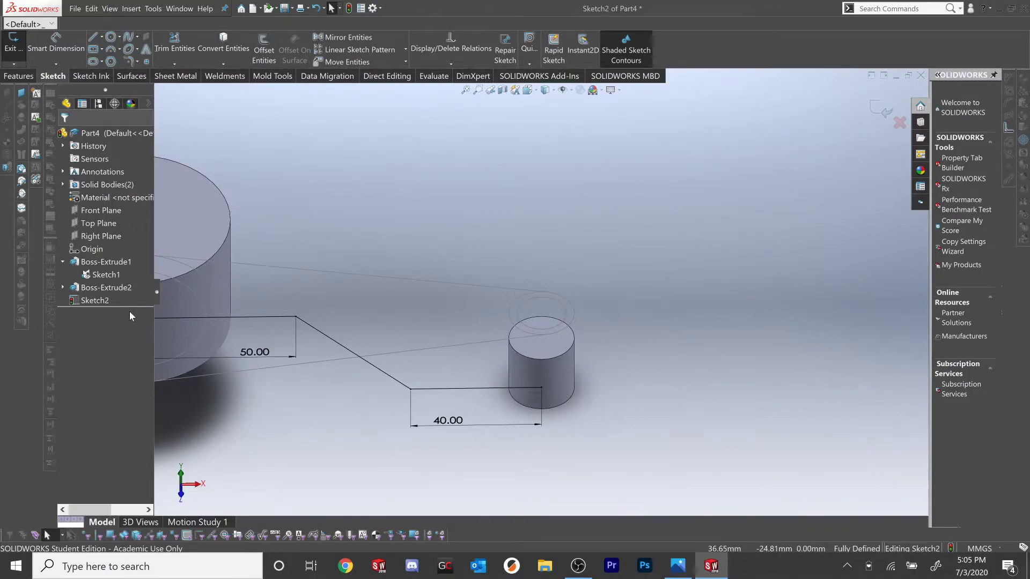
- Extend the path with a horizontal 10 mm line from its end at the small boss's centre to the boss's outer bottom edge
{"action": "key", "text": "ctrl+1"}
{"action": "scroll", "coordinate": [751, 376], "scroll_direction": "down", "scroll_amount": 5}
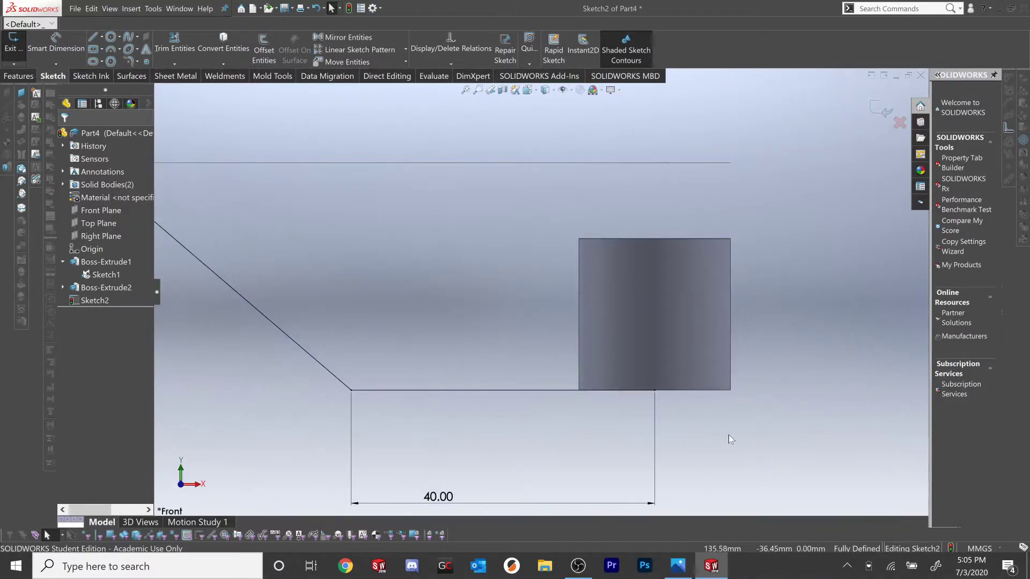
{"action": "key", "text": "l"}
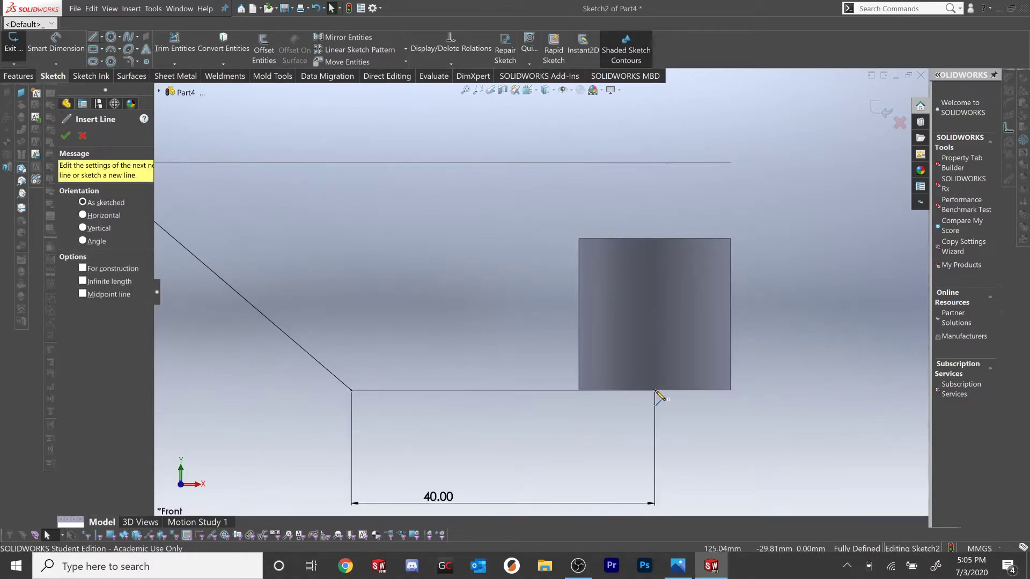
{"action": "left_click", "coordinate": [654, 391]}
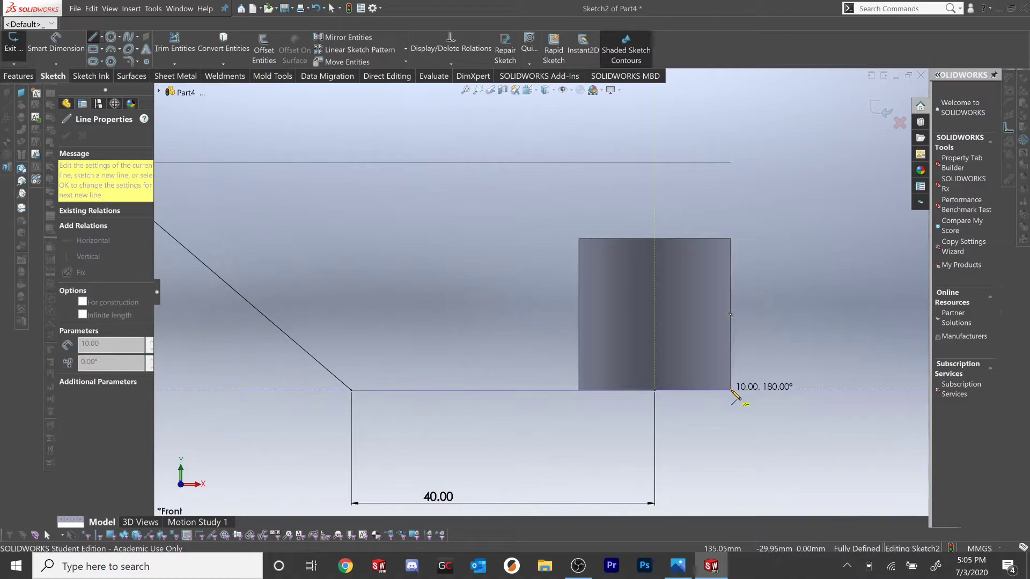
{"action": "double_click", "coordinate": [730, 389]}
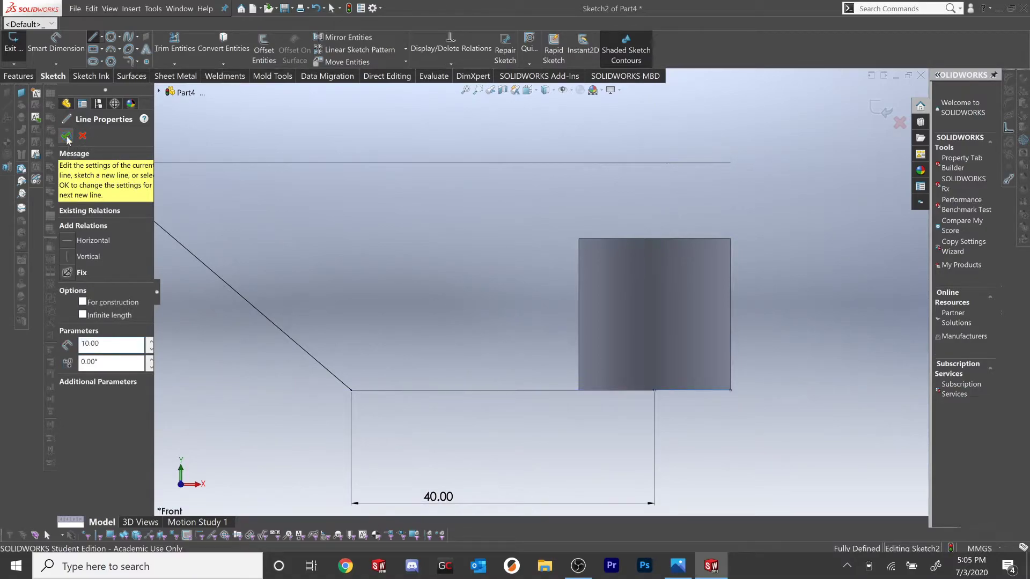
{"action": "left_click", "coordinate": [66, 136]}
{"action": "middle_click_drag", "start_coordinate": [574, 356], "coordinate": [554, 378]}
{"action": "key", "text": "f"}
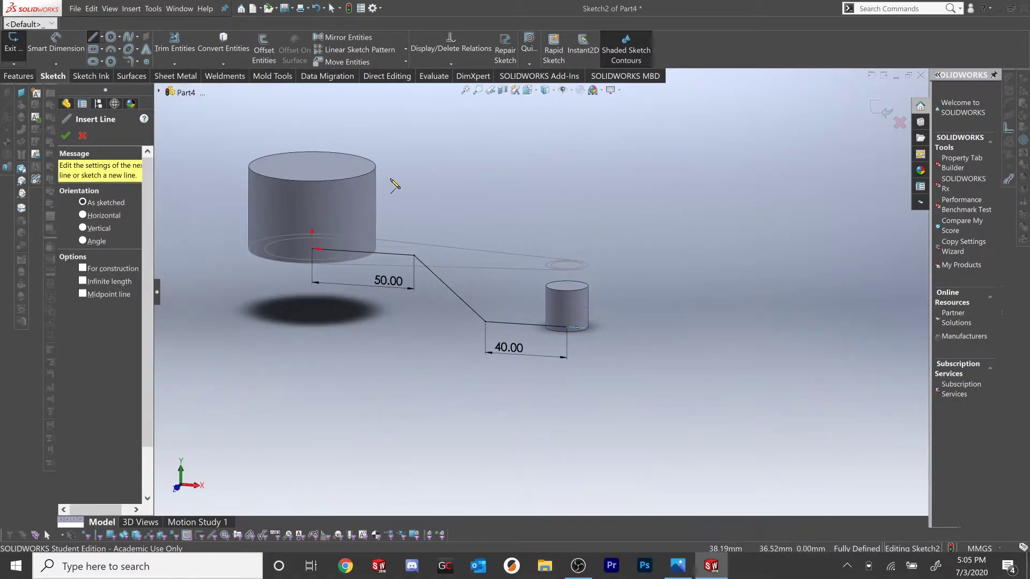
{"action": "left_click", "coordinate": [15, 77]}
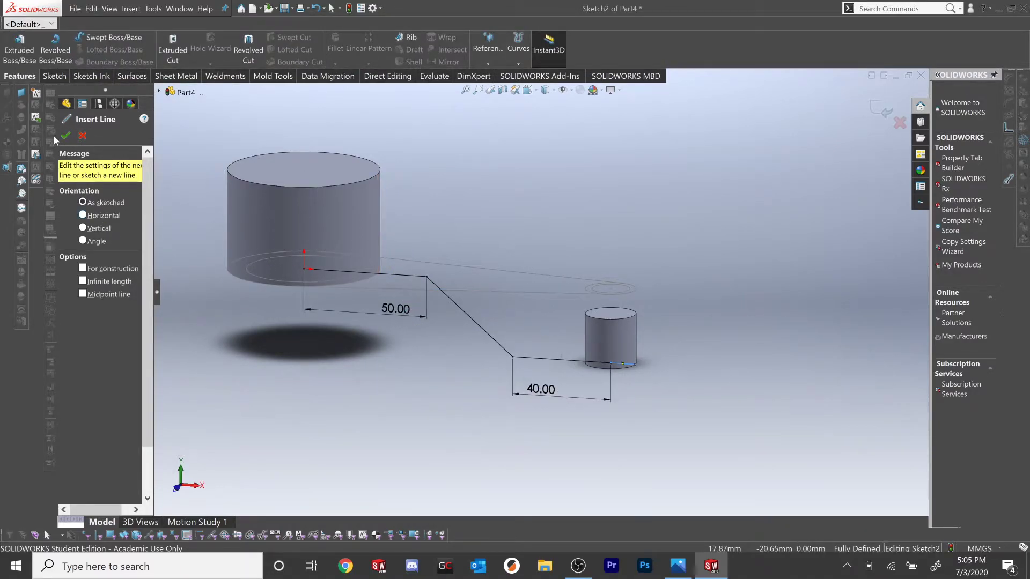
{"action": "key", "text": "Escape"}
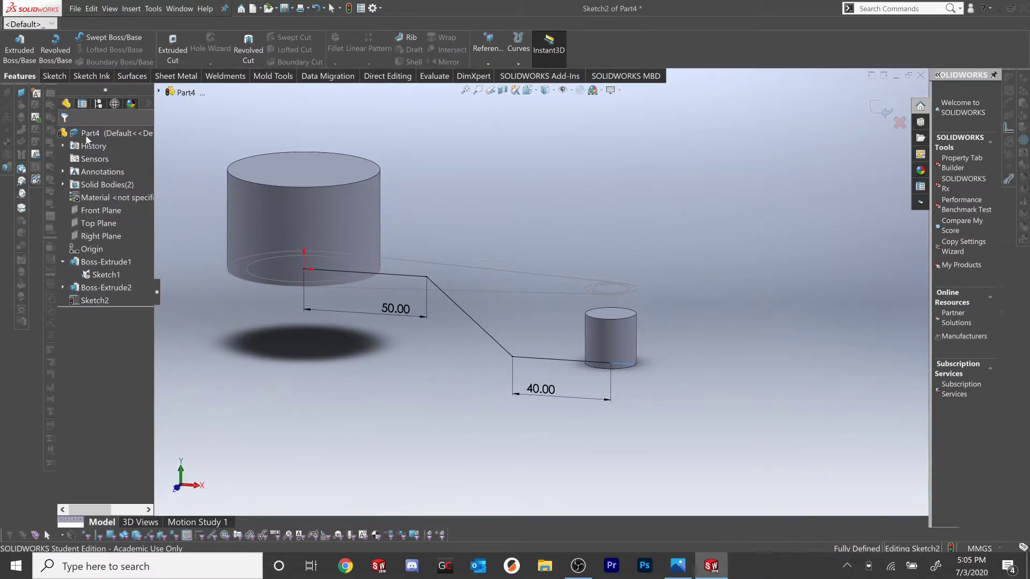
- Extrude the stepped path as a thin feature, set to Through All in both directions
{"action": "left_click", "coordinate": [19, 47]}
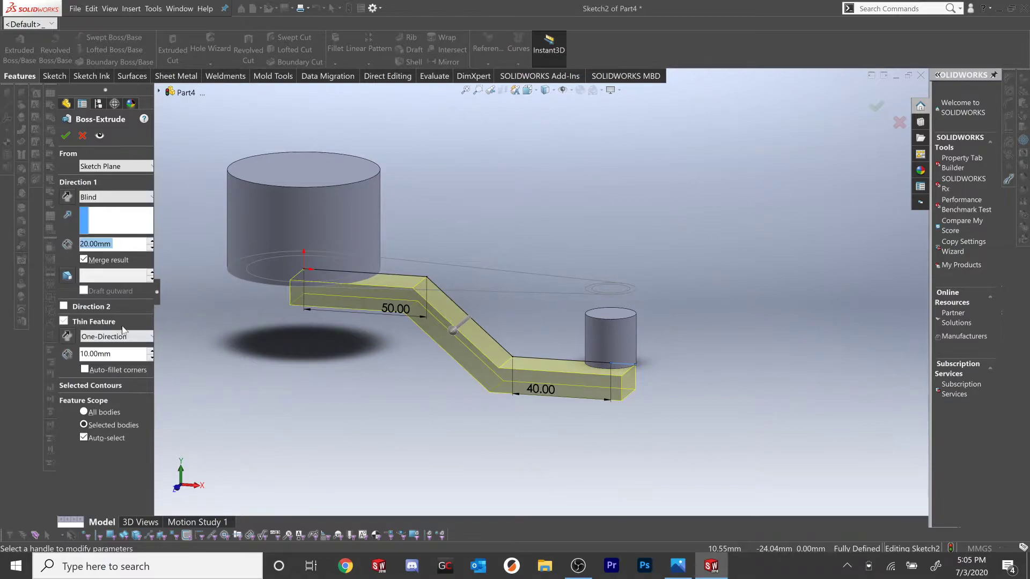
{"action": "scroll", "coordinate": [422, 310], "scroll_direction": "down", "scroll_amount": 2}
{"action": "scroll", "coordinate": [422, 310], "scroll_direction": "down", "scroll_amount": 1}
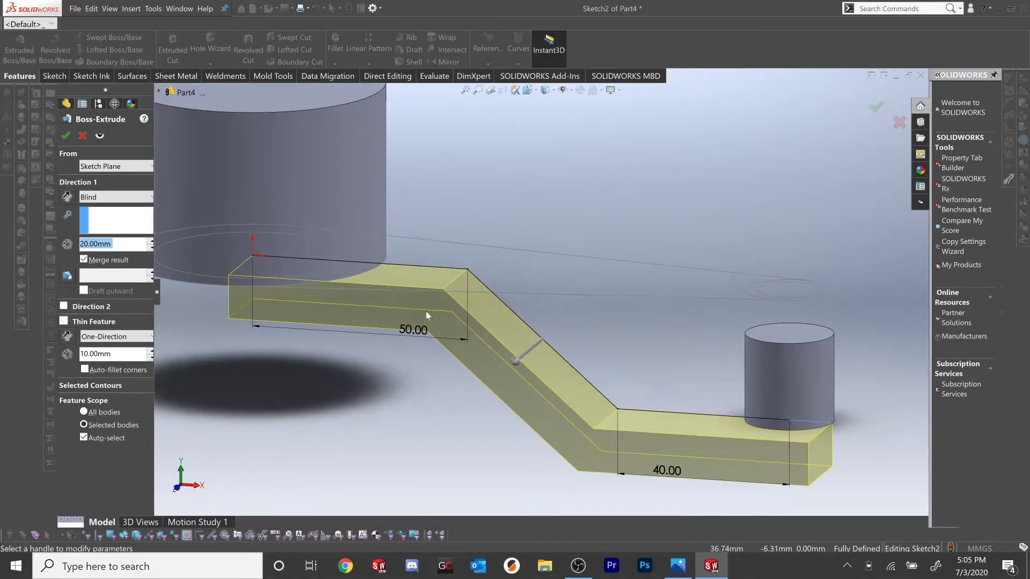
{"action": "scroll", "coordinate": [420, 316], "scroll_direction": "up", "scroll_amount": 1}
{"action": "middle_click_drag", "start_coordinate": [420, 316], "coordinate": [400, 334]}
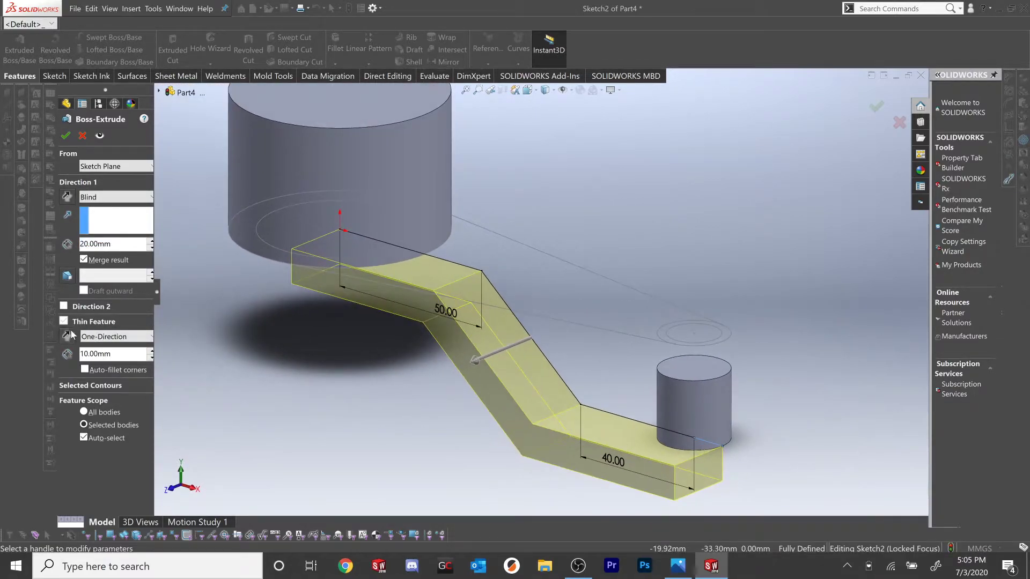
{"action": "left_click", "coordinate": [92, 198]}
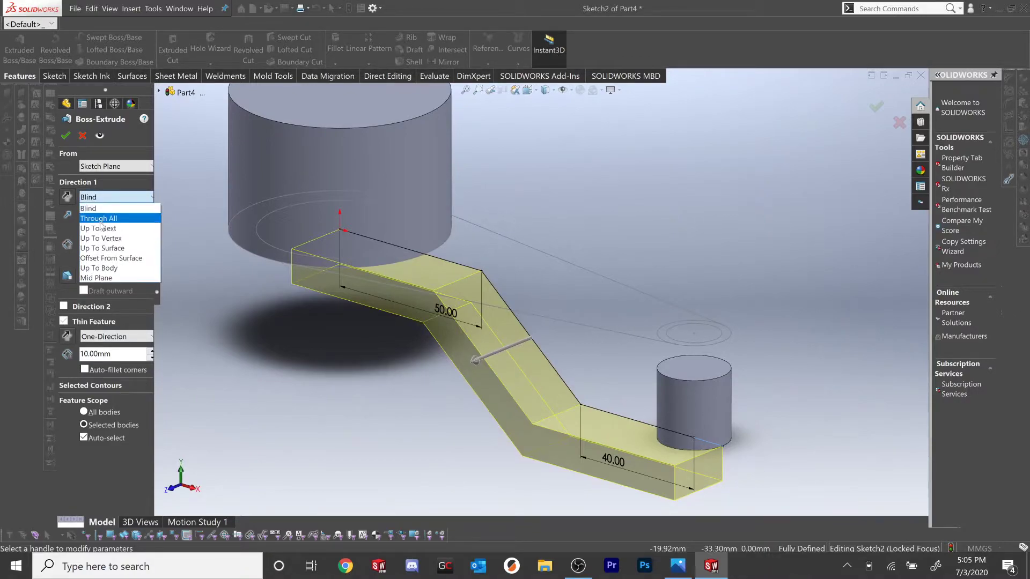
{"action": "left_click", "coordinate": [98, 218]}
{"action": "mouse_move", "coordinate": [388, 189]}
{"action": "middle_mouse_down"}
{"action": "mouse_move", "coordinate": [363, 236]}
{"action": "mouse_move", "coordinate": [383, 193]}
{"action": "middle_mouse_up"}
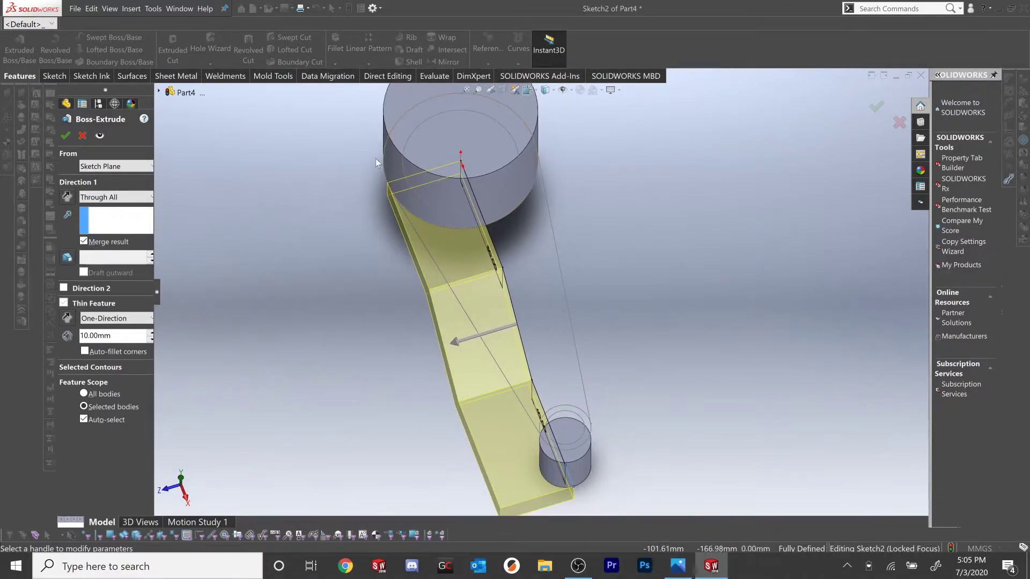
{"action": "middle_click_drag", "start_coordinate": [397, 242], "coordinate": [406, 164]}
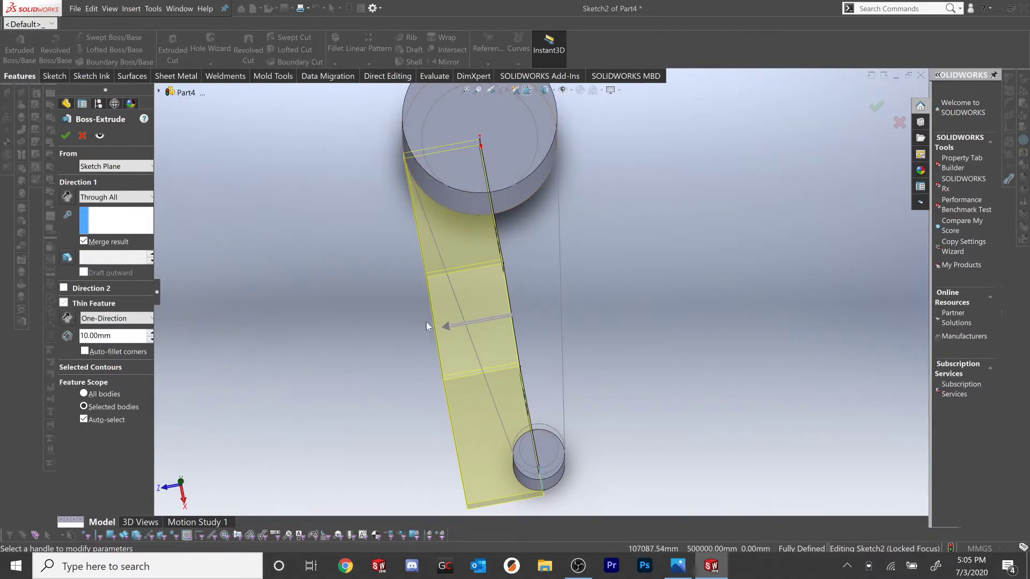
{"action": "key", "text": "ctrl+7"}
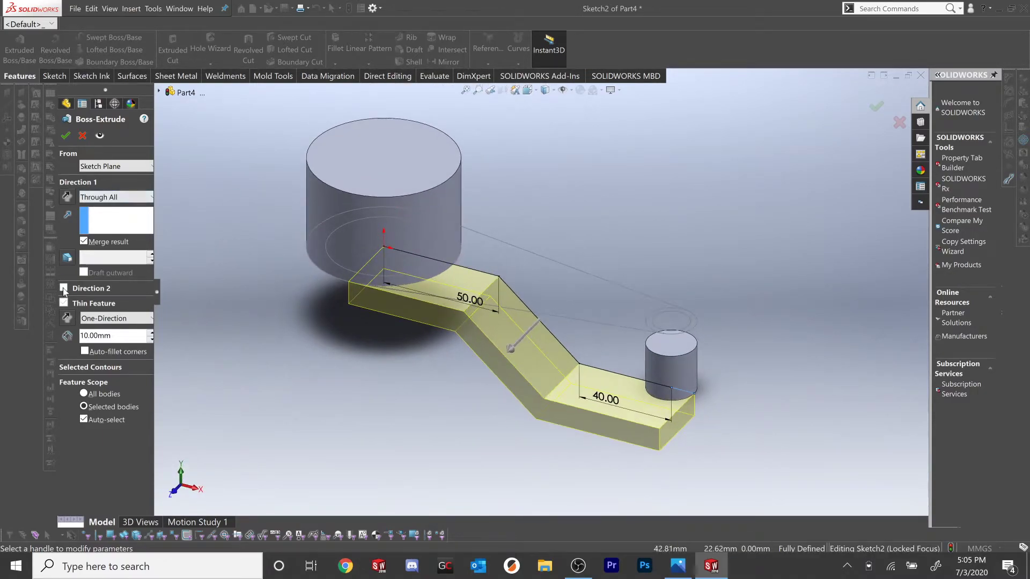
{"action": "left_click", "coordinate": [64, 288]}
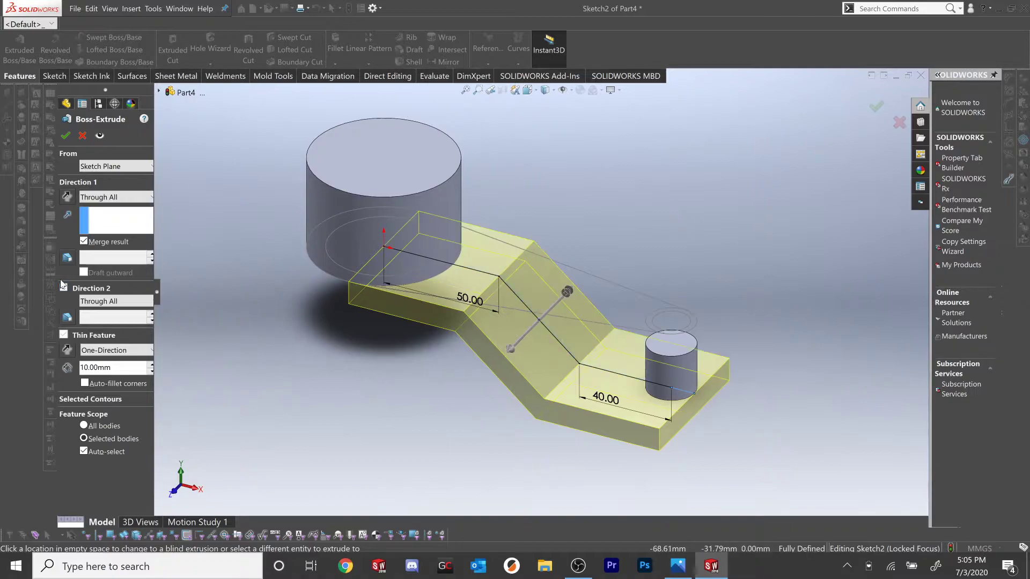
{"action": "middle_click_drag", "start_coordinate": [564, 295], "coordinate": [584, 283]}
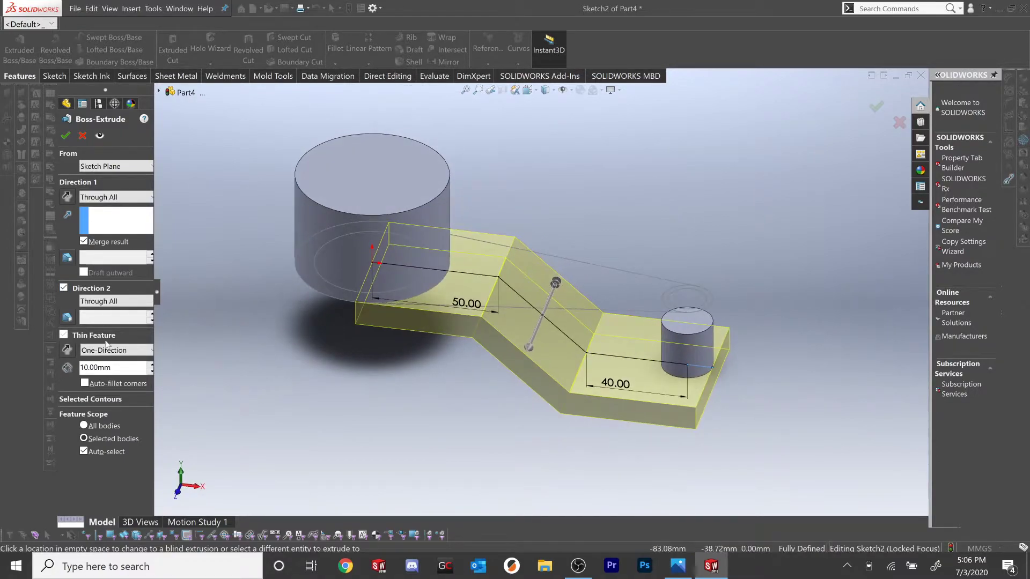
- Set the thin feature's thickness to 6 mm, reverse it to the upper side of the path, and finish the extrusion
{"action": "left_click_drag", "start_coordinate": [117, 368], "coordinate": [52, 368]}
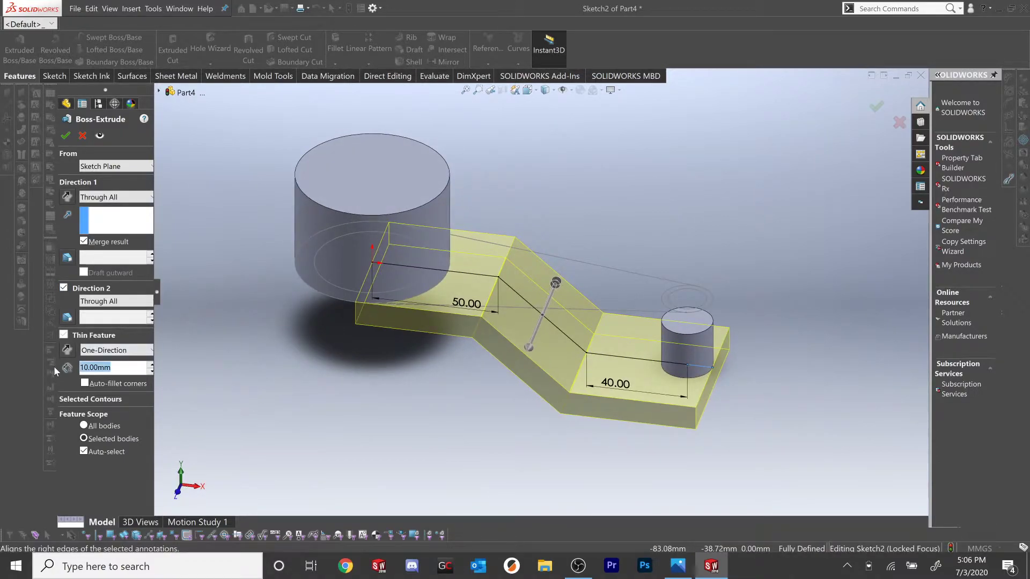
{"action": "type", "text": "6"}
{"action": "key", "text": "Return"}
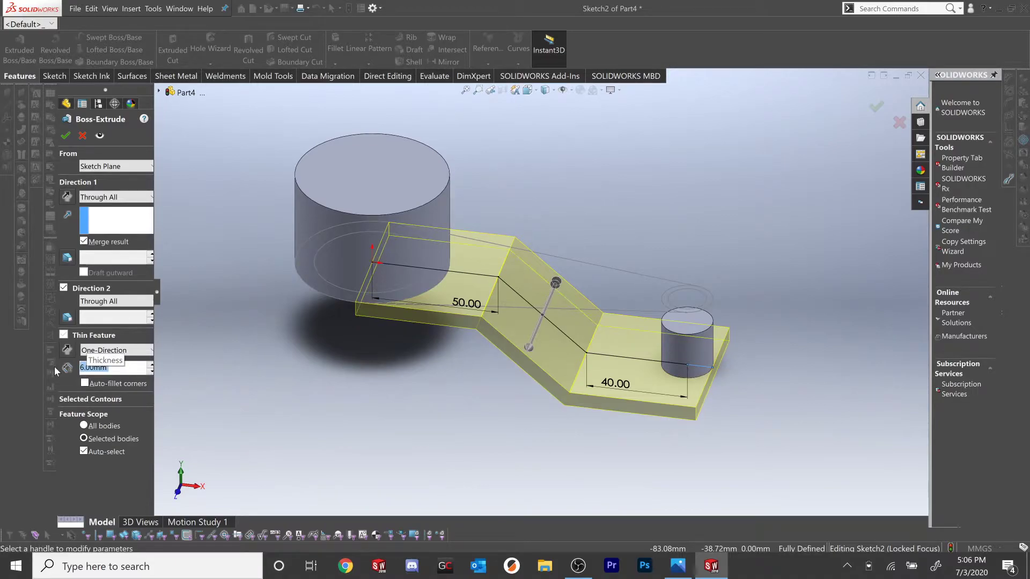
{"action": "left_click", "coordinate": [67, 350]}
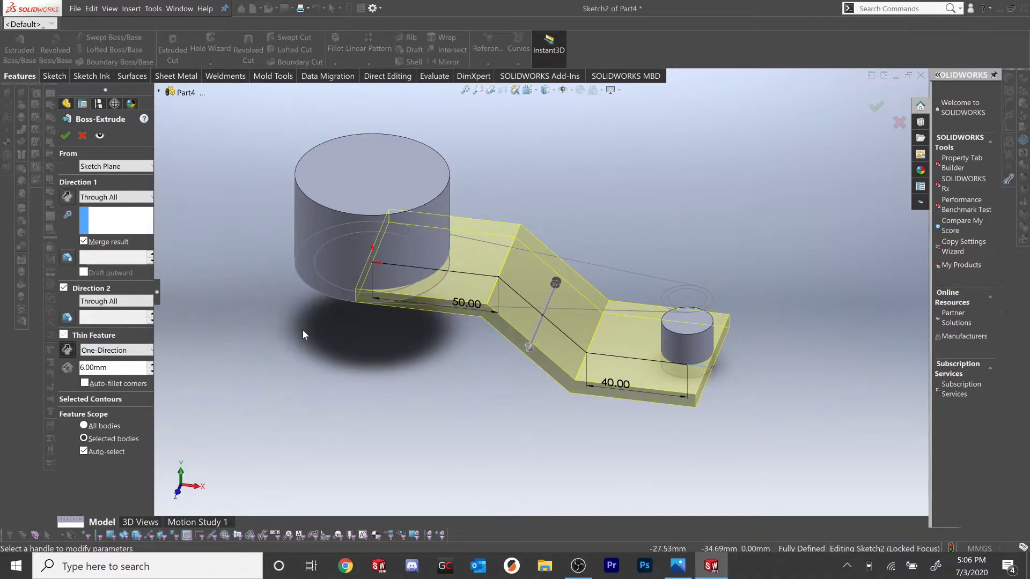
{"action": "left_click", "coordinate": [66, 135]}
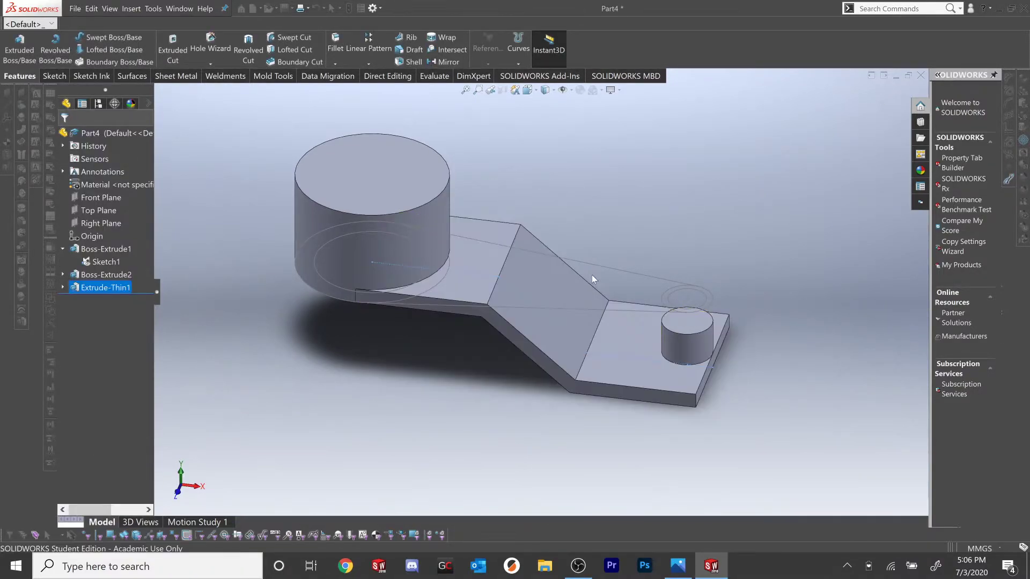
- Start an extruded cut from Sketch1 with the side to cut flipped
{"action": "middle_click_drag", "start_coordinate": [630, 300], "coordinate": [645, 367]}
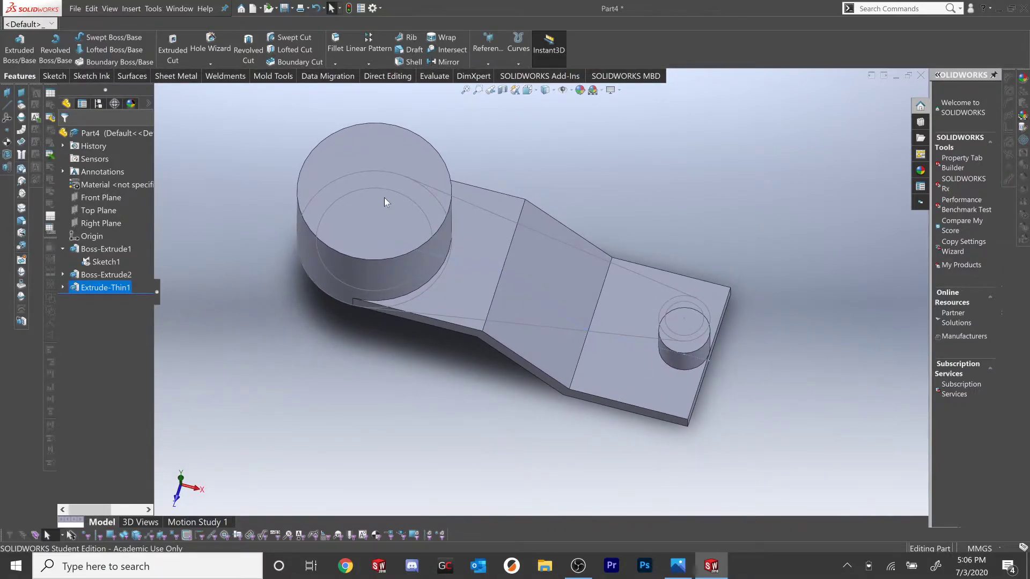
{"action": "scroll", "coordinate": [695, 340], "scroll_direction": "down", "scroll_amount": 4}
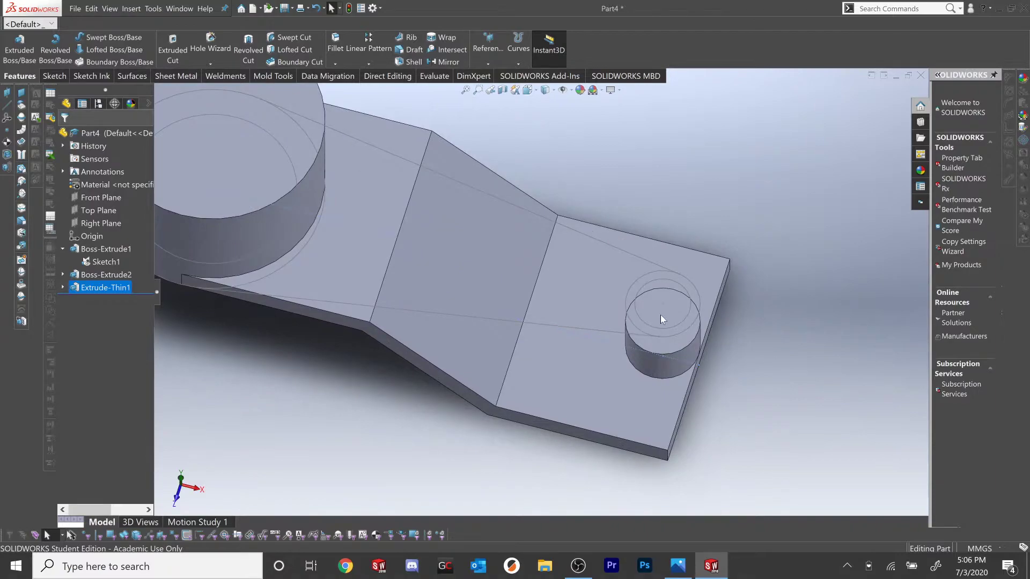
{"action": "middle_click_drag", "start_coordinate": [536, 353], "coordinate": [549, 384]}
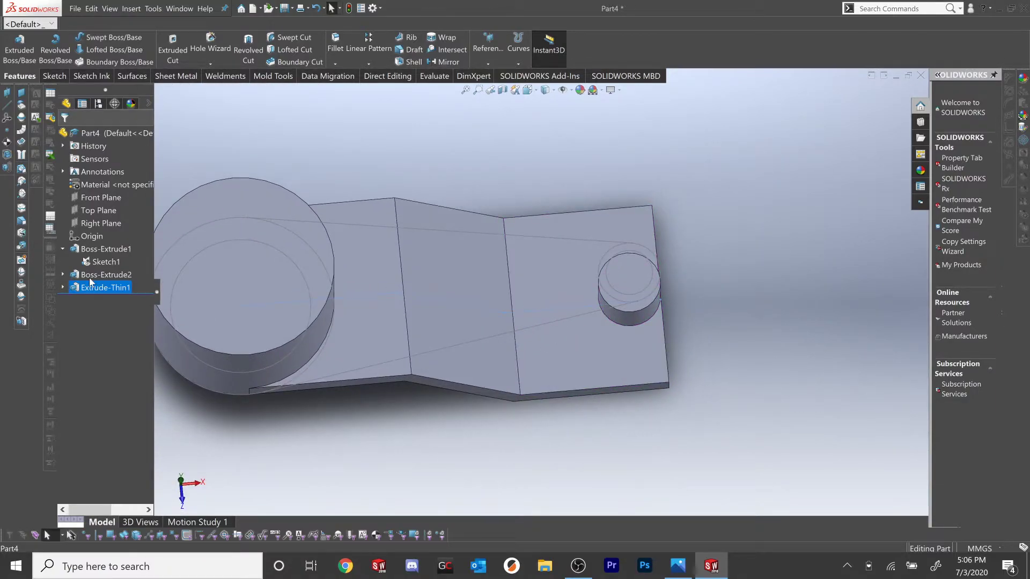
{"action": "left_click", "coordinate": [105, 265]}
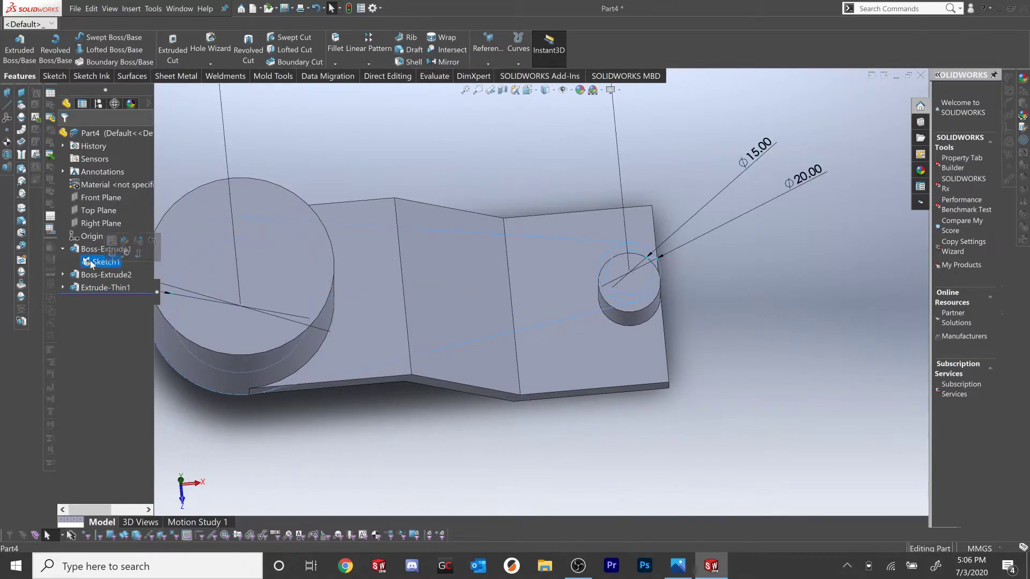
{"action": "left_click", "coordinate": [173, 50]}
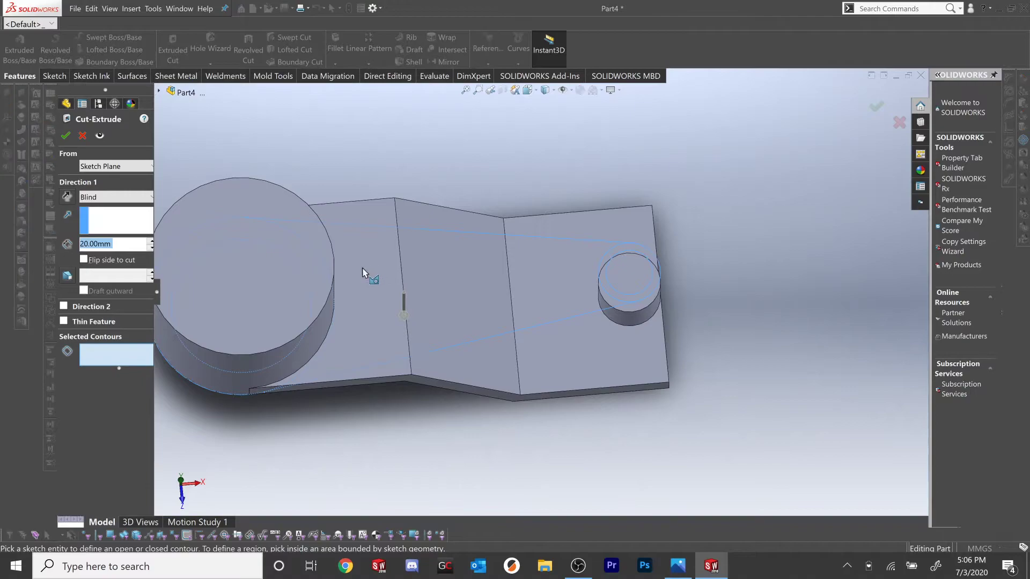
{"action": "scroll", "coordinate": [361, 268], "scroll_direction": "up", "scroll_amount": 2}
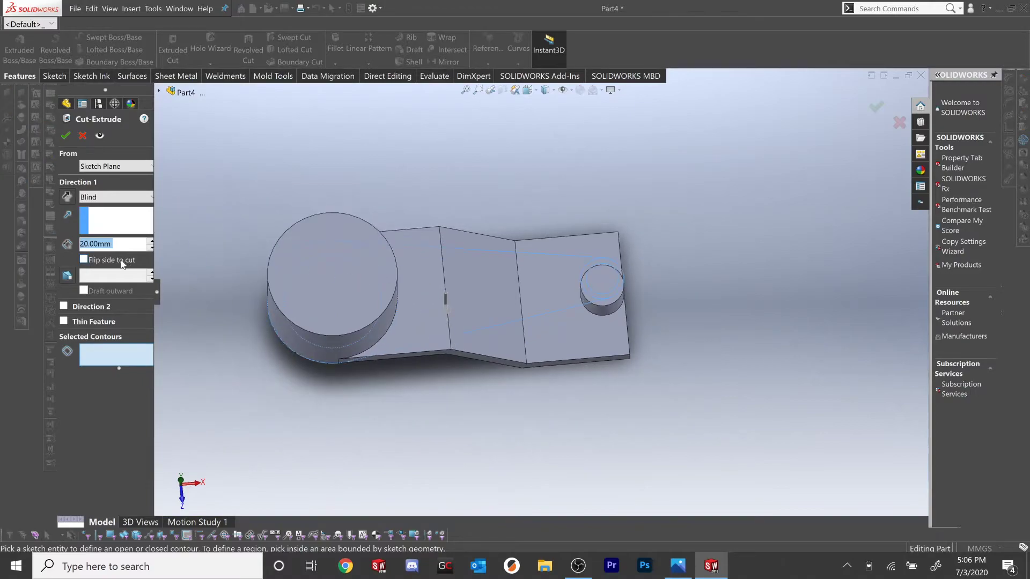
{"action": "left_click", "coordinate": [84, 260]}
- Select the large boss ring, the tapered arm area and the small boss ring of Sketch1 as the cut's contours
{"action": "middle_click_drag", "start_coordinate": [467, 317], "coordinate": [483, 283]}
{"action": "scroll", "coordinate": [378, 291], "scroll_direction": "down", "scroll_amount": 3}
{"action": "scroll", "coordinate": [378, 288], "scroll_direction": "up", "scroll_amount": 2}
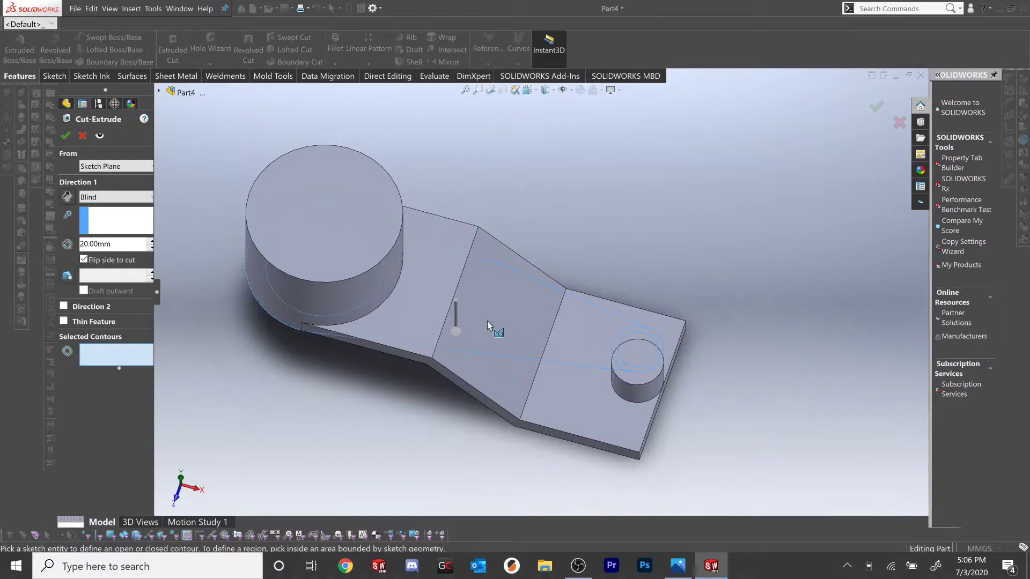
{"action": "left_click", "coordinate": [267, 297]}
{"action": "left_click", "coordinate": [609, 355]}
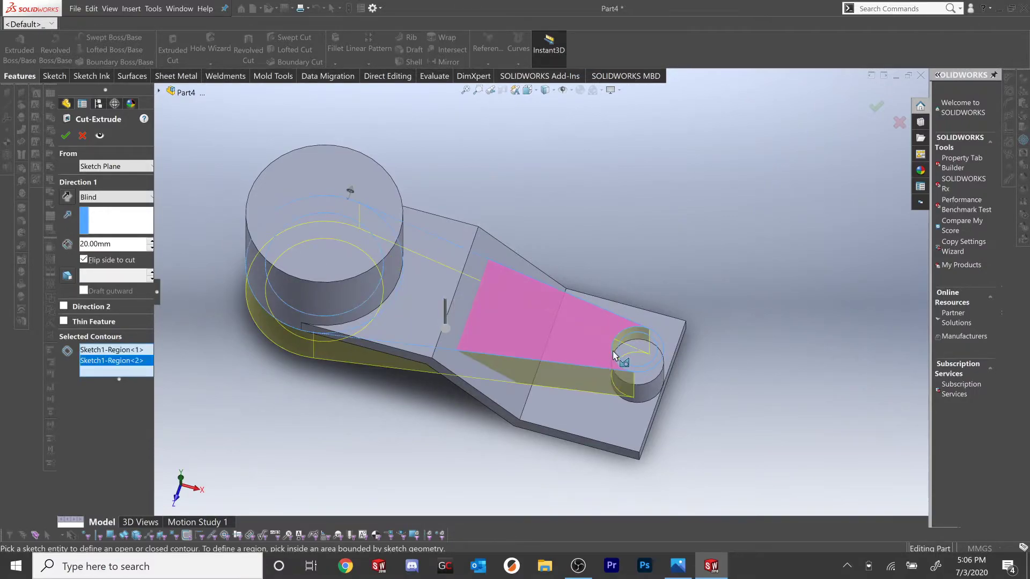
{"action": "scroll", "coordinate": [612, 354], "scroll_direction": "down", "scroll_amount": 3}
{"action": "left_click", "coordinate": [603, 356]}
{"action": "scroll", "coordinate": [526, 279], "scroll_direction": "up", "scroll_amount": 3}
- Set the cut to Through All - Both and finish it, trimming the arm to the outline and opening both bores
{"action": "left_click", "coordinate": [116, 196]}
{"action": "left_click", "coordinate": [107, 230]}
{"action": "middle_click_drag", "start_coordinate": [466, 379], "coordinate": [488, 340]}
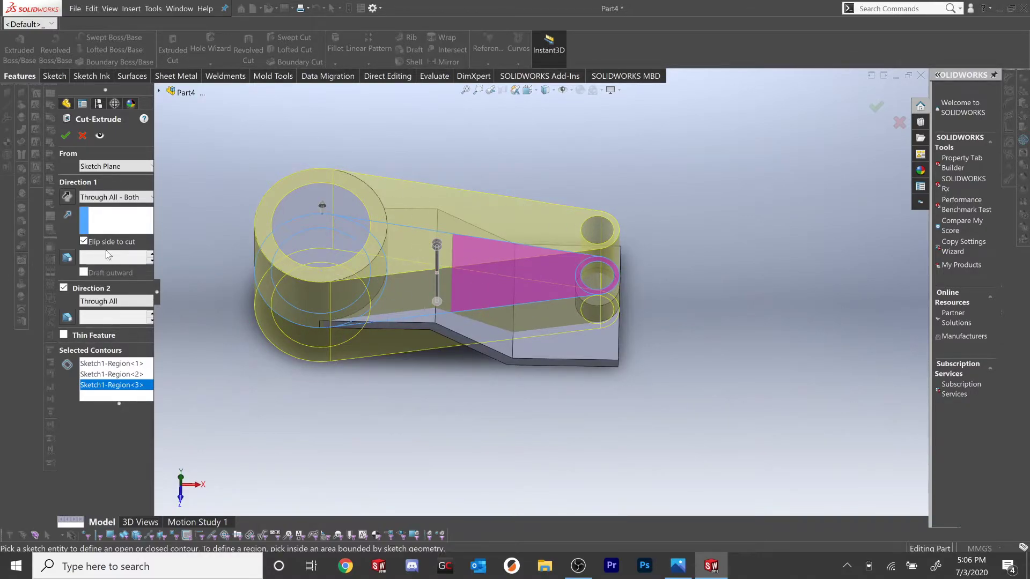
{"action": "left_click", "coordinate": [66, 135]}
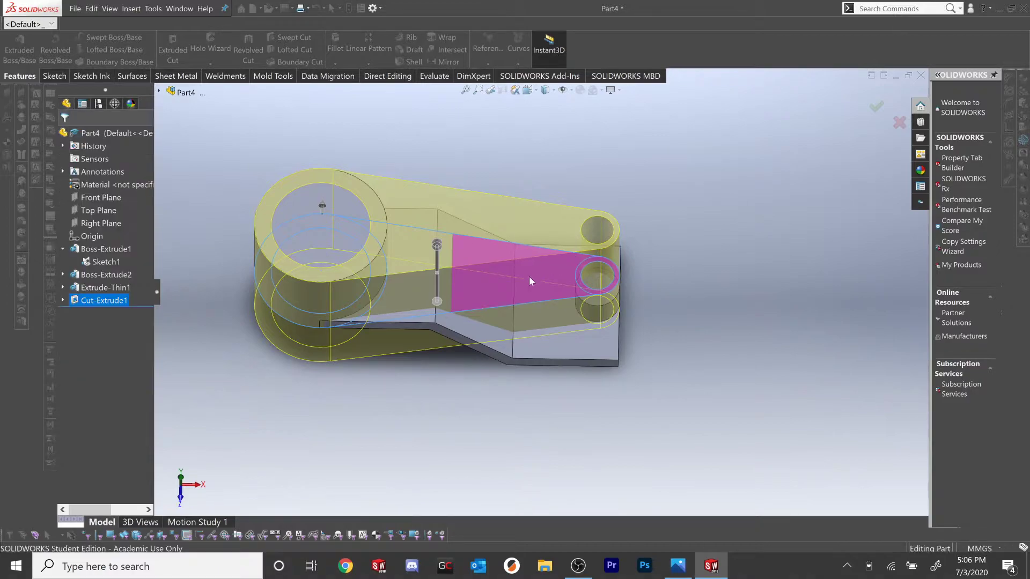
{"action": "middle_click_drag", "start_coordinate": [464, 289], "coordinate": [476, 252]}
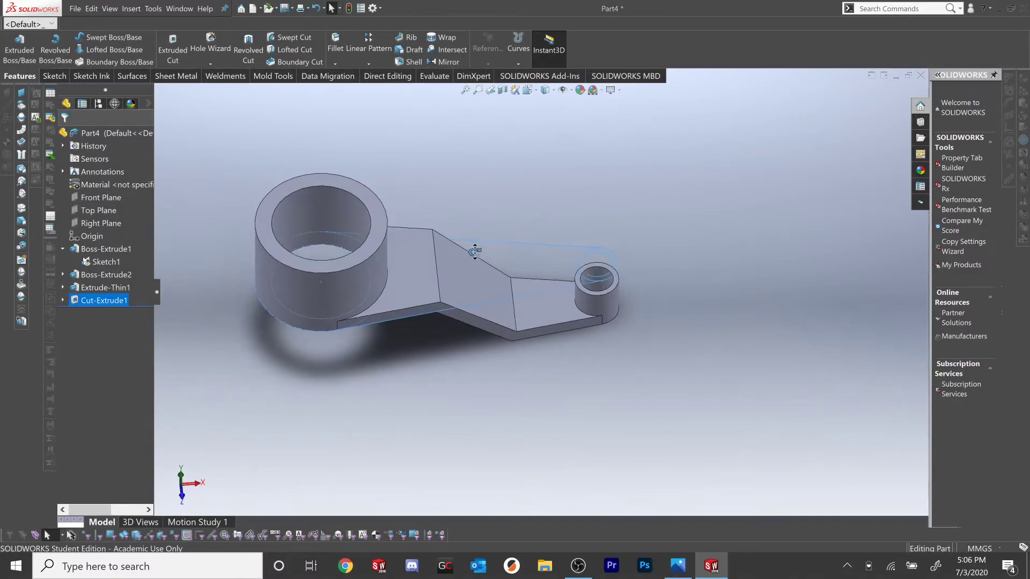
- Edit Sketch2 of the thin arm, round both bends of the path with 20 mm sketch fillets, and rebuild the part
{"action": "left_click", "coordinate": [63, 288]}
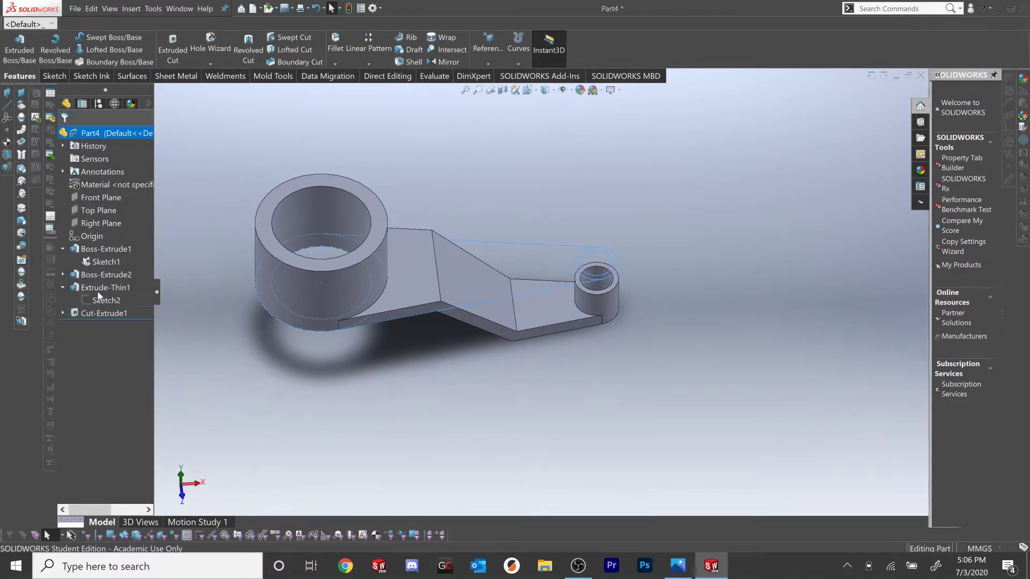
{"action": "left_click", "coordinate": [106, 300]}
{"action": "left_click", "coordinate": [111, 274]}
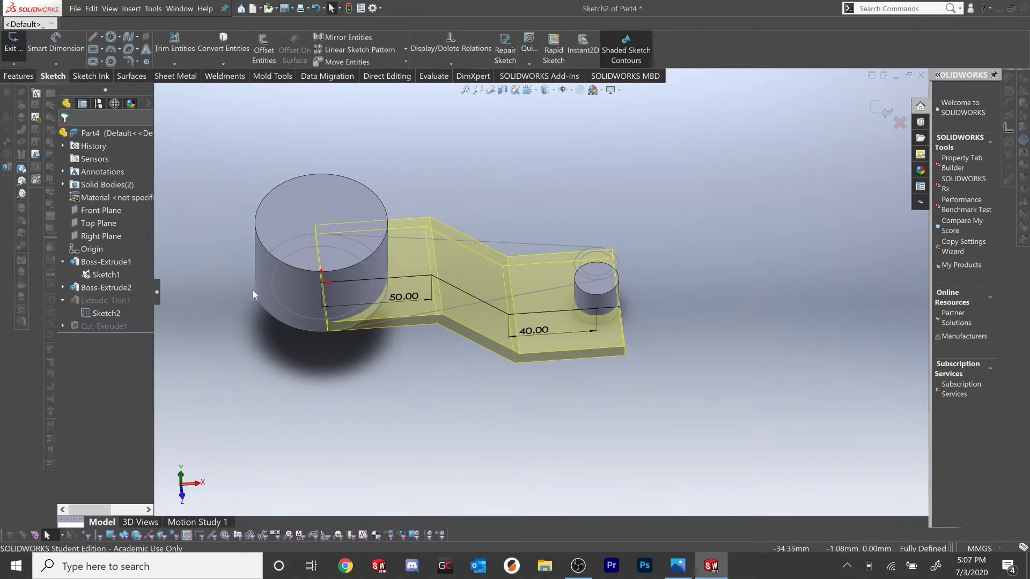
{"action": "key", "text": "ctrl+8"}
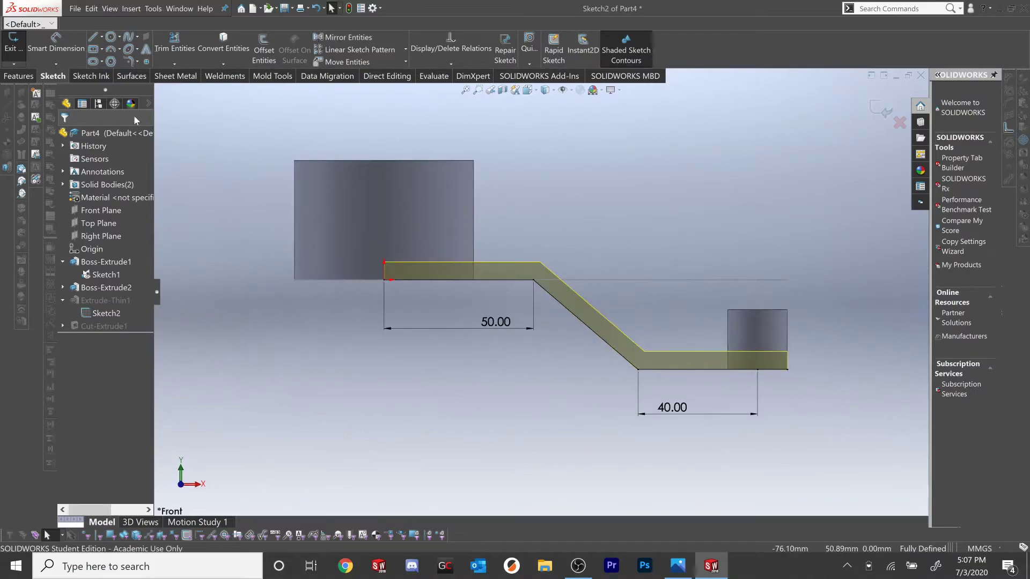
{"action": "left_click", "coordinate": [127, 61]}
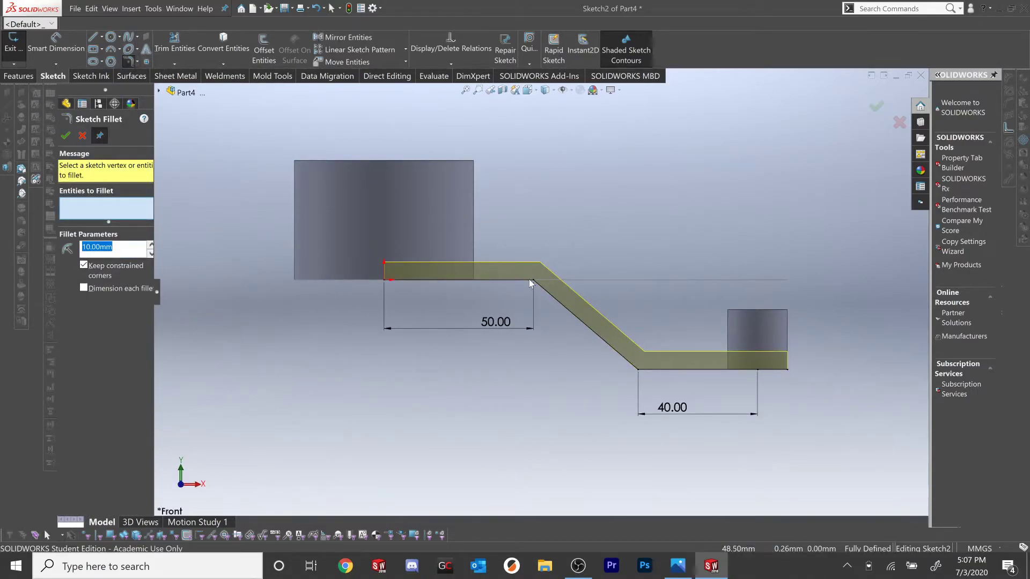
{"action": "left_click", "coordinate": [533, 283]}
{"action": "left_click", "coordinate": [638, 368]}
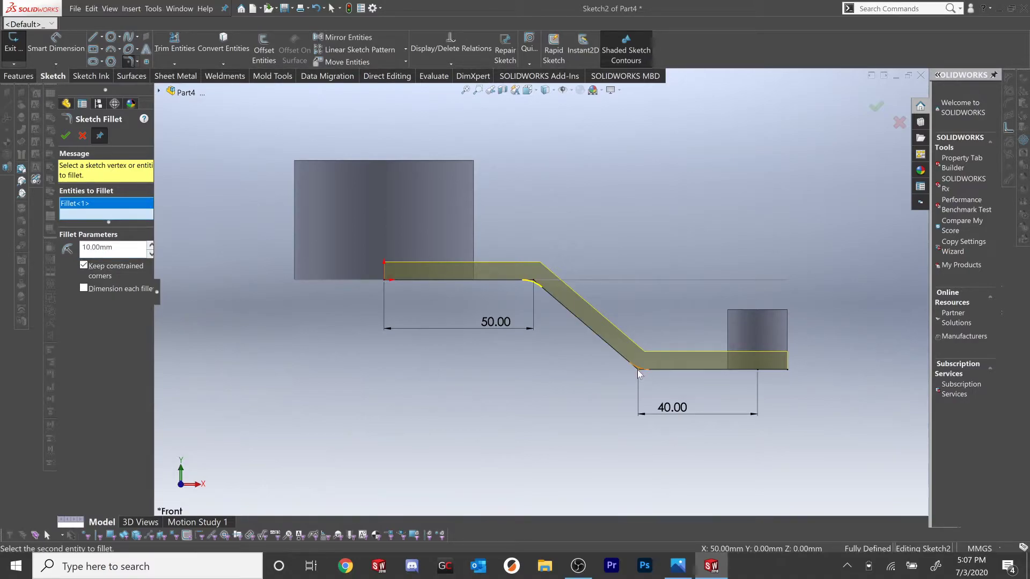
{"action": "left_click_drag", "start_coordinate": [35, 256], "coordinate": [37, 255]}
{"action": "type", "text": "20"}
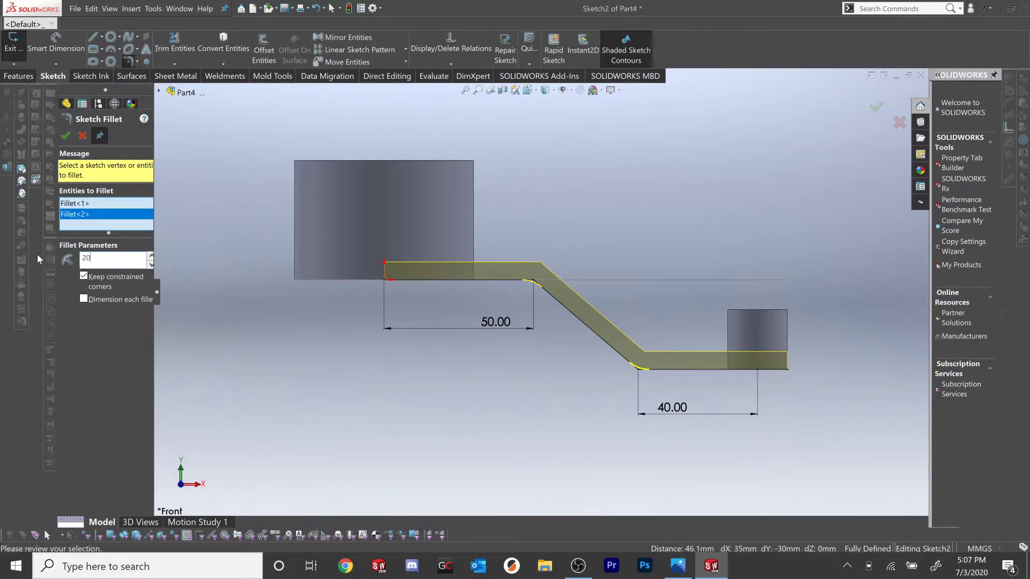
{"action": "key", "text": "Return"}
{"action": "left_click", "coordinate": [65, 135]}
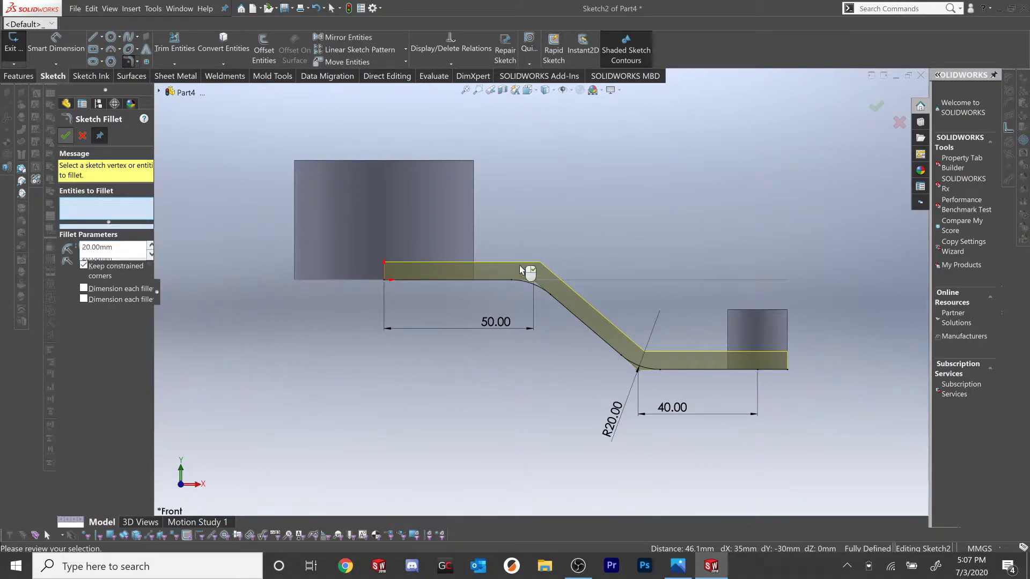
{"action": "left_click", "coordinate": [876, 106]}
{"action": "left_click", "coordinate": [879, 108]}
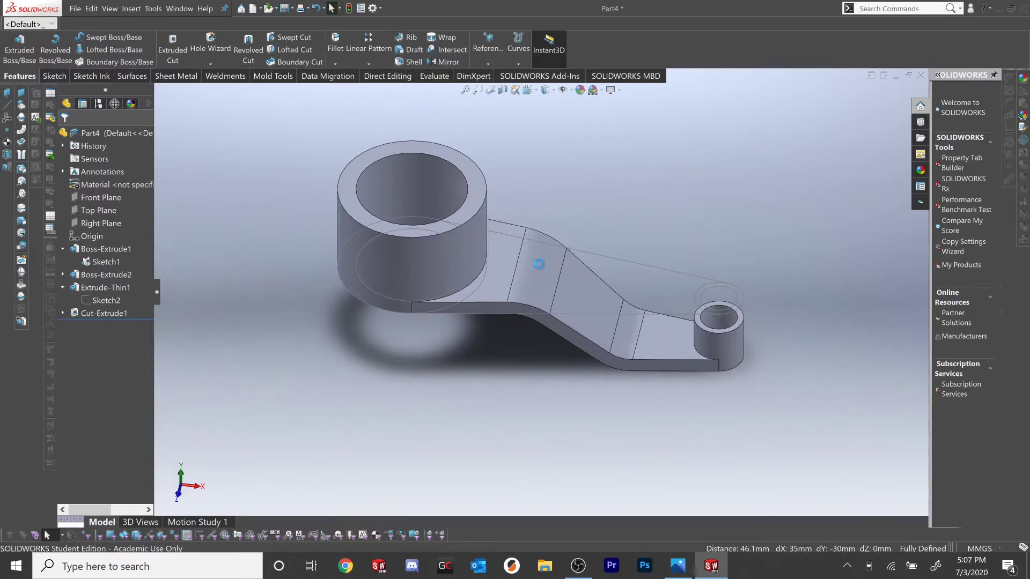
- Start a sketch on the Front Plane, convert the arm's sloping lower edge into it, and make that line construction geometry
{"action": "left_click", "coordinate": [97, 198]}
{"action": "left_click", "coordinate": [137, 183]}
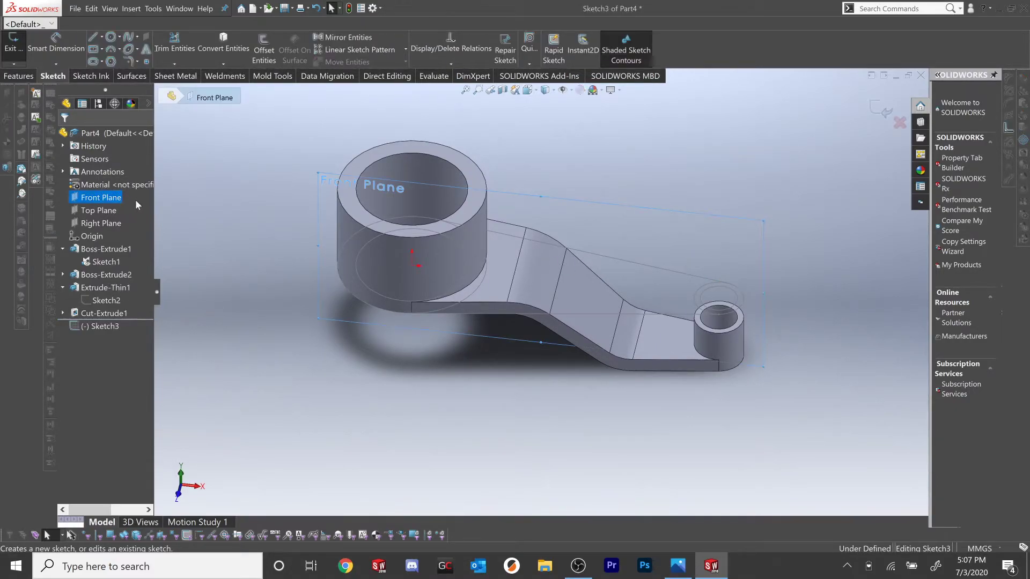
{"action": "left_click", "coordinate": [579, 348]}
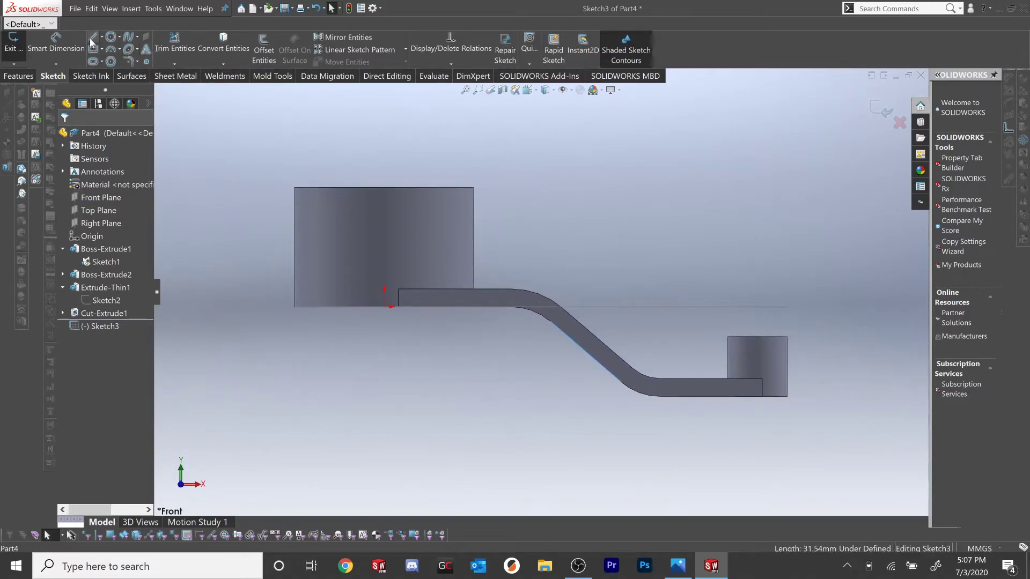
{"action": "left_click", "coordinate": [223, 42]}
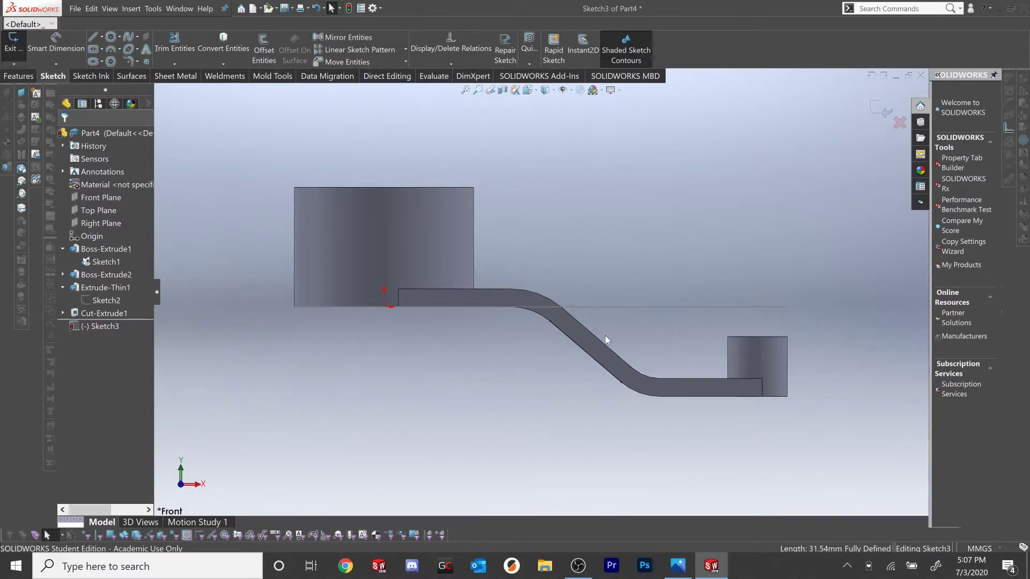
{"action": "scroll", "coordinate": [611, 340], "scroll_direction": "down", "scroll_amount": 2}
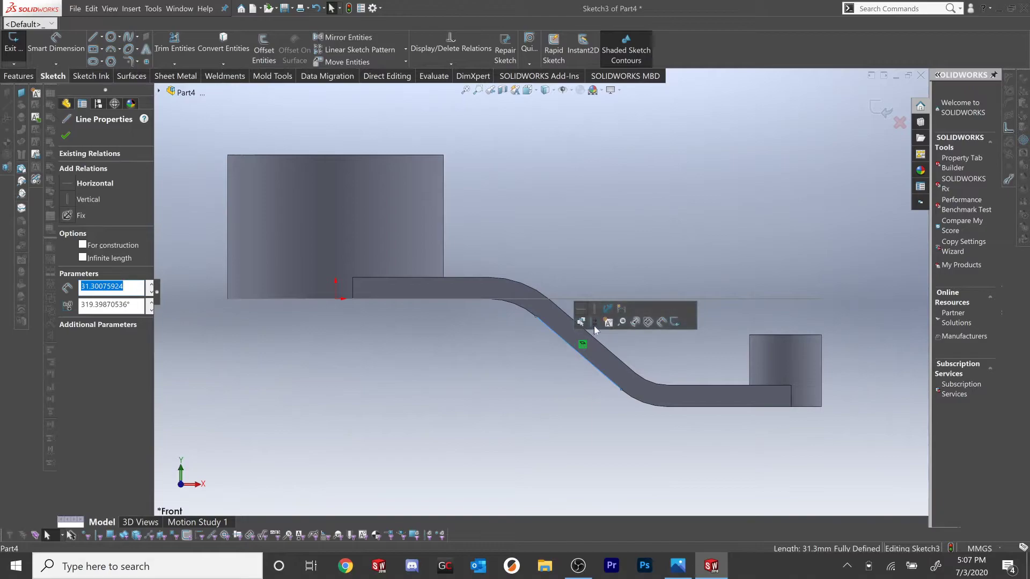
{"action": "left_click", "coordinate": [594, 324]}
- Offset the sloping construction line 25 mm to the upper side of the arm, and shorten the construction line slightly at its lower end
{"action": "key", "text": "o"}
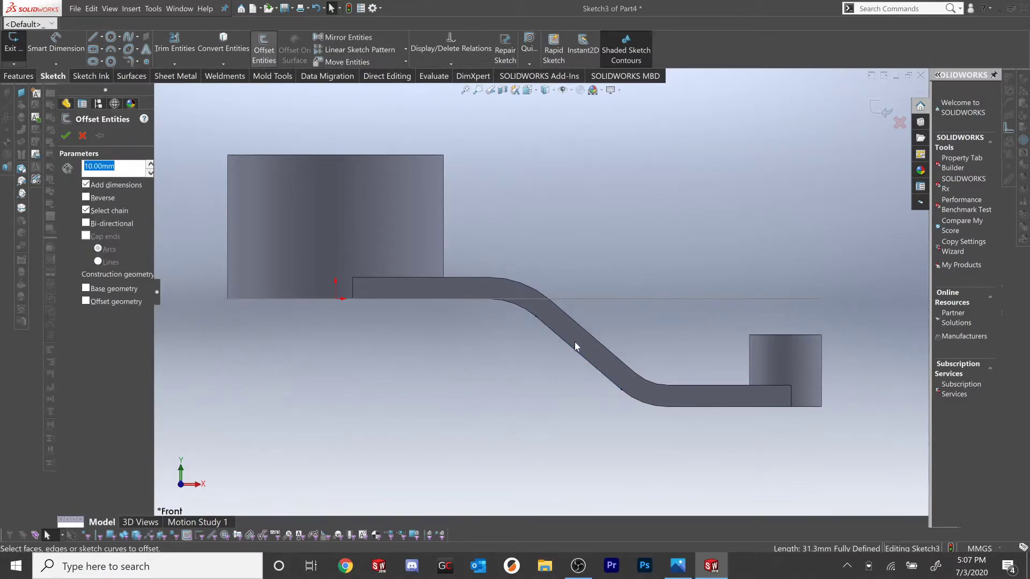
{"action": "left_click", "coordinate": [573, 349]}
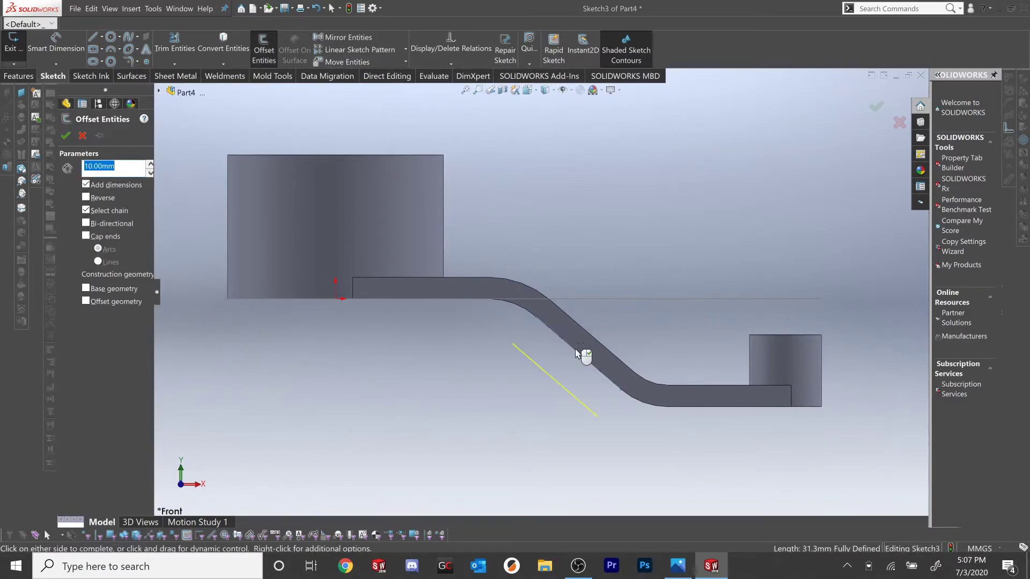
{"action": "type", "text": "25"}
{"action": "key", "text": "Return"}
{"action": "left_click", "coordinate": [87, 197]}
{"action": "left_click", "coordinate": [66, 135]}
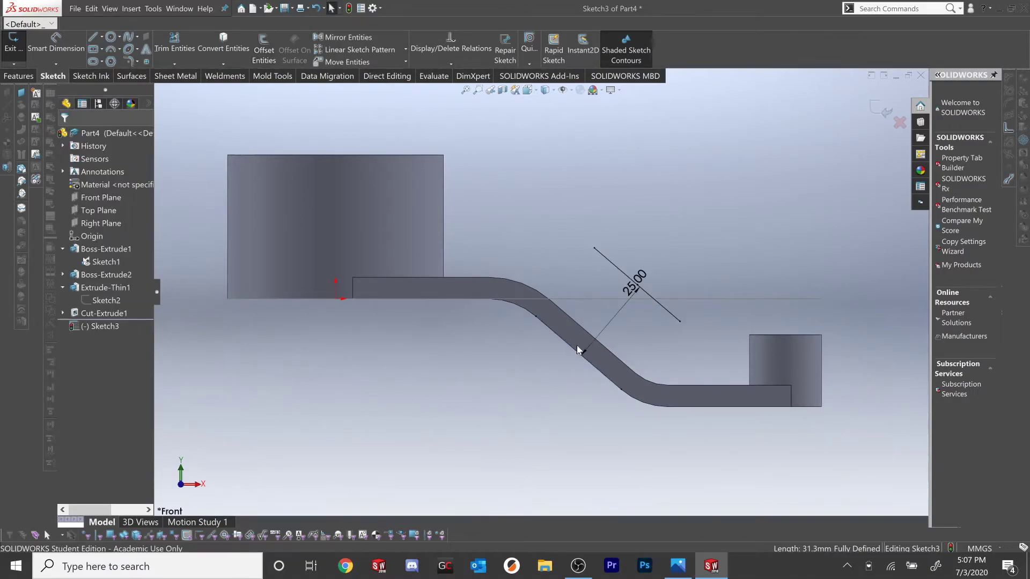
{"action": "left_click", "coordinate": [542, 325]}
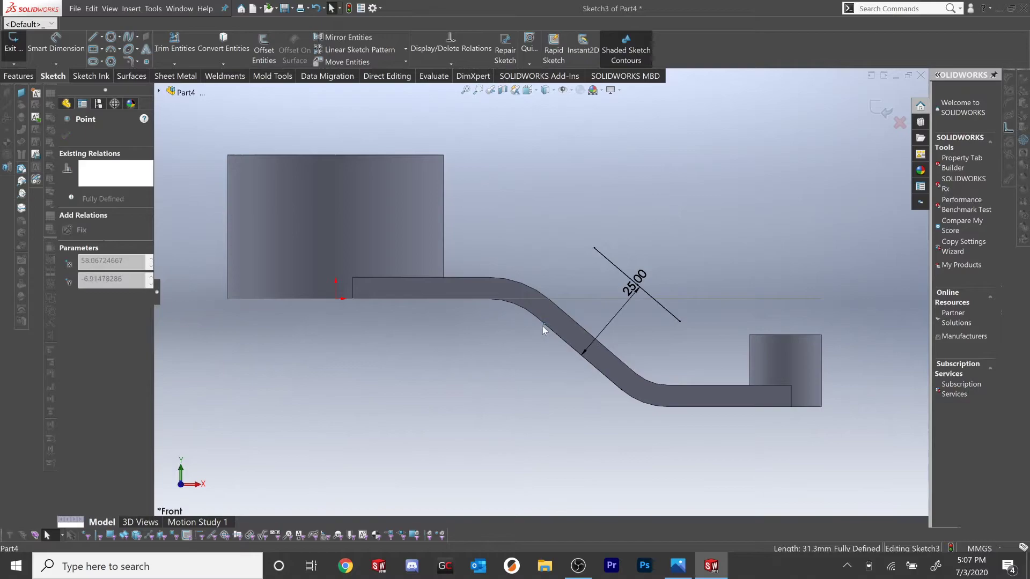
{"action": "mouse_move", "coordinate": [622, 391]}
{"action": "left_mouse_down"}
{"action": "mouse_move", "coordinate": [603, 386]}
{"action": "mouse_move", "coordinate": [615, 387]}
{"action": "left_mouse_up"}
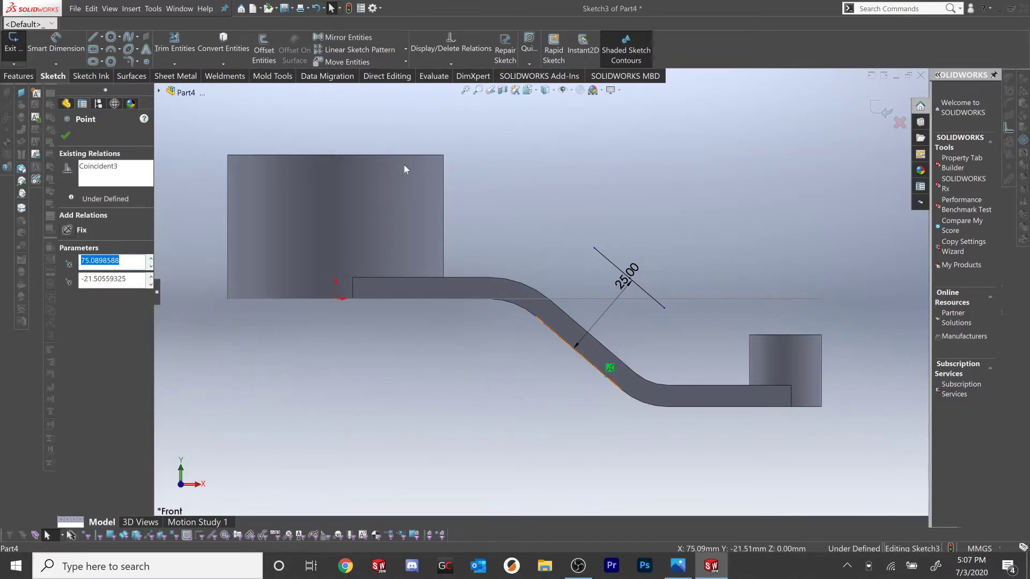
- Sketch horizontal lines from the bosses' top centres towards the offset line, about 32 mm from the large boss and 13 mm from the small
{"action": "key", "text": "l"}
{"action": "left_click", "coordinate": [336, 156]}
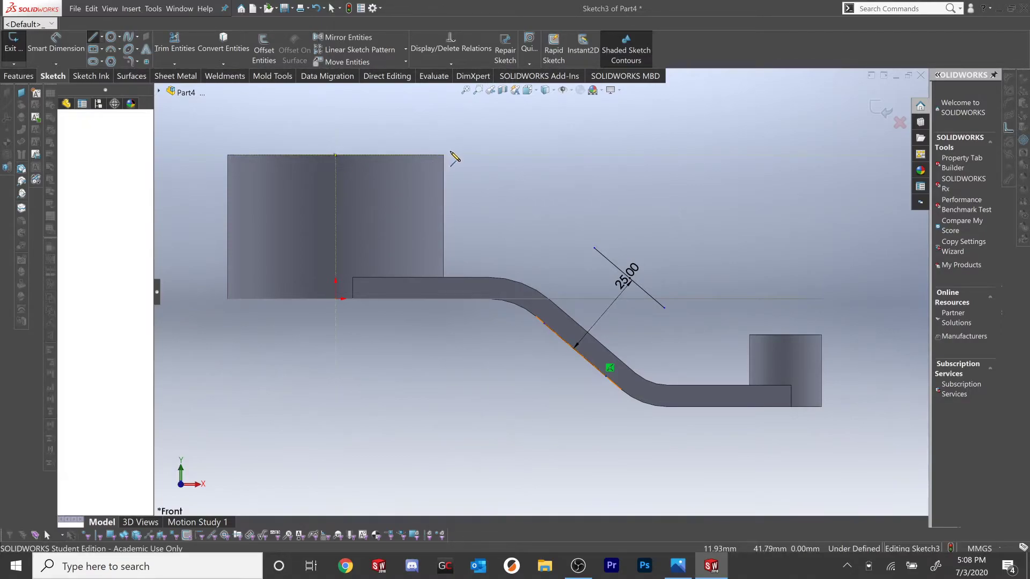
{"action": "left_click", "coordinate": [452, 156]}
{"action": "key", "text": "Escape"}
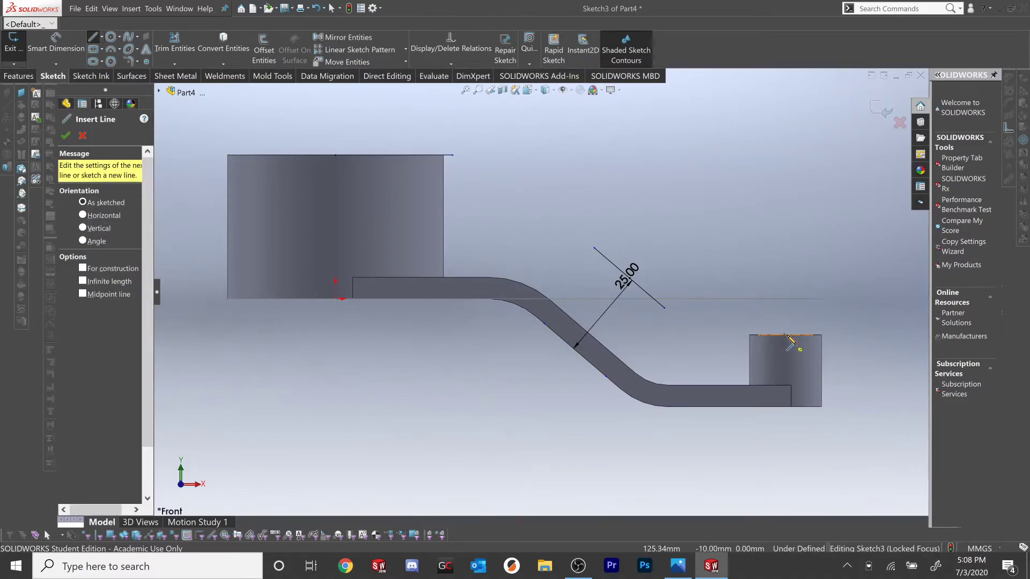
{"action": "left_click", "coordinate": [786, 336]}
{"action": "left_click", "coordinate": [738, 335]}
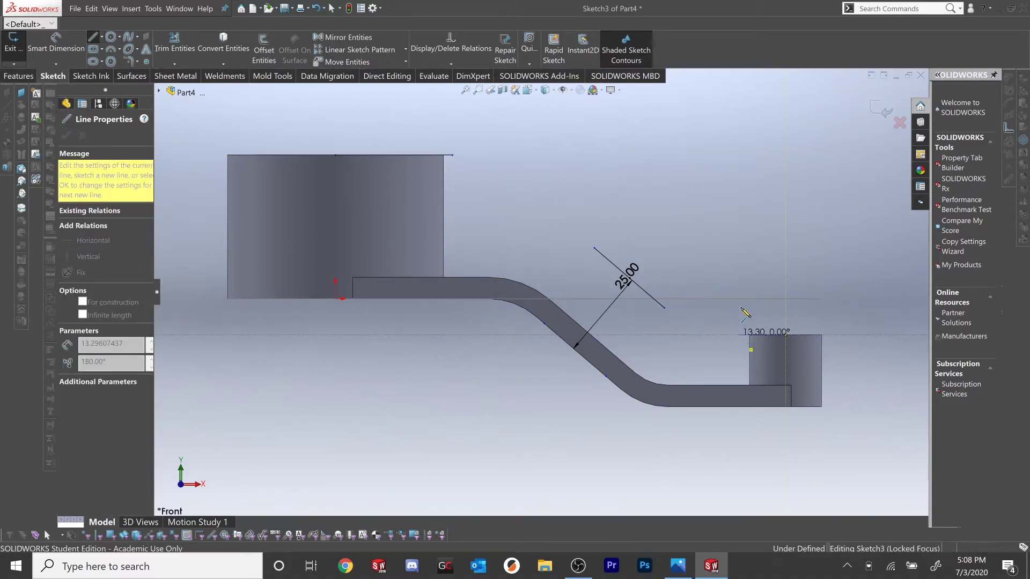
{"action": "key", "text": "Escape"}
- Join both horizontal lines to the sloping offset line with 20 mm sketch fillets
{"action": "left_click", "coordinate": [128, 61]}
{"action": "left_click", "coordinate": [445, 156]}
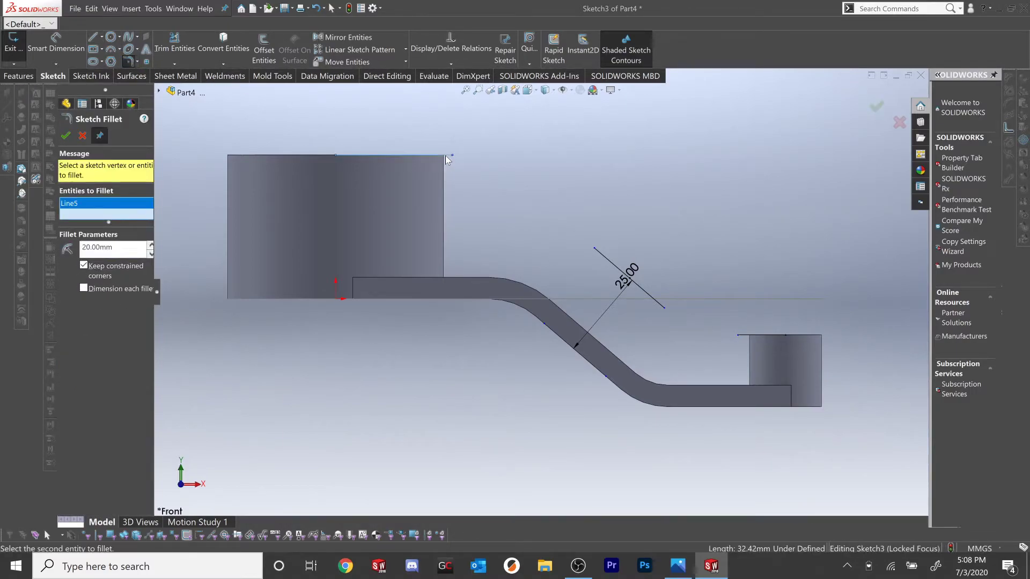
{"action": "left_click", "coordinate": [620, 273]}
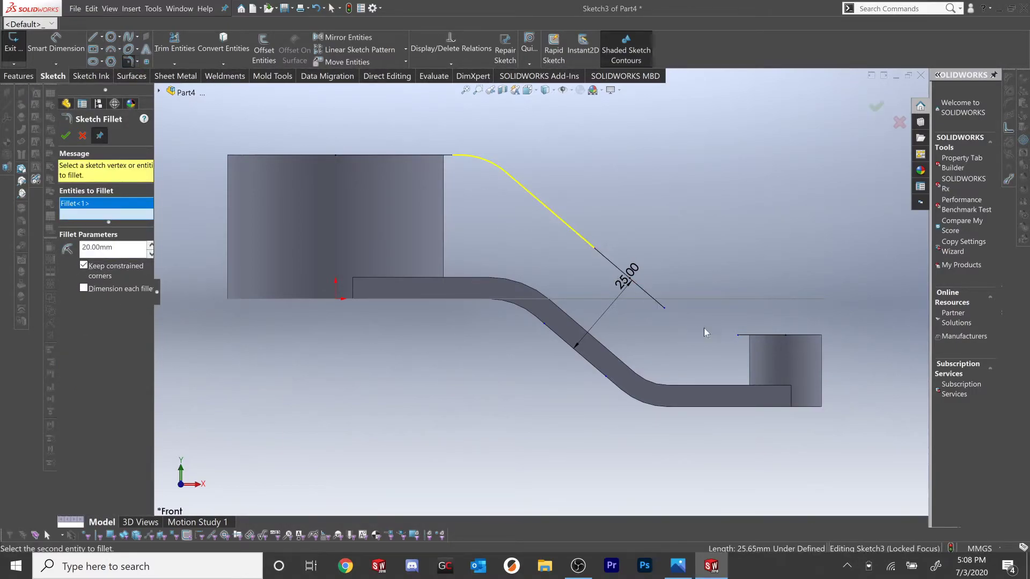
{"action": "left_click", "coordinate": [744, 338]}
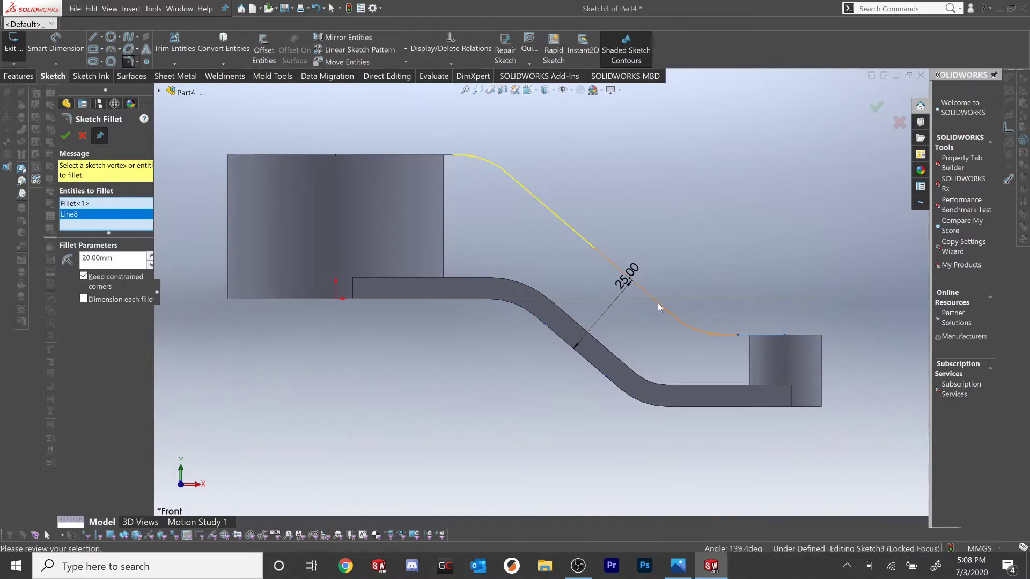
{"action": "left_click", "coordinate": [66, 139]}
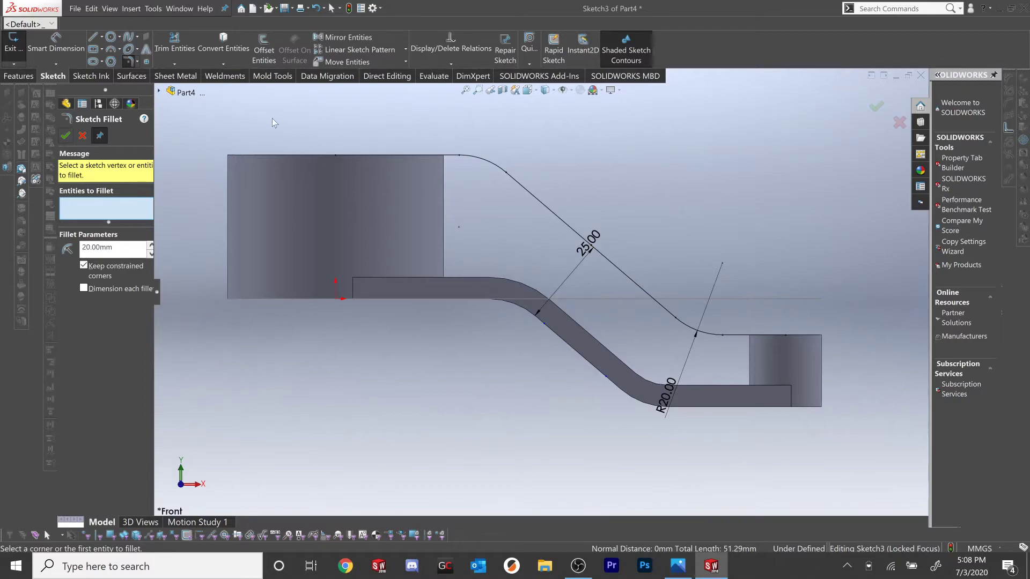
{"action": "left_click", "coordinate": [64, 137]}
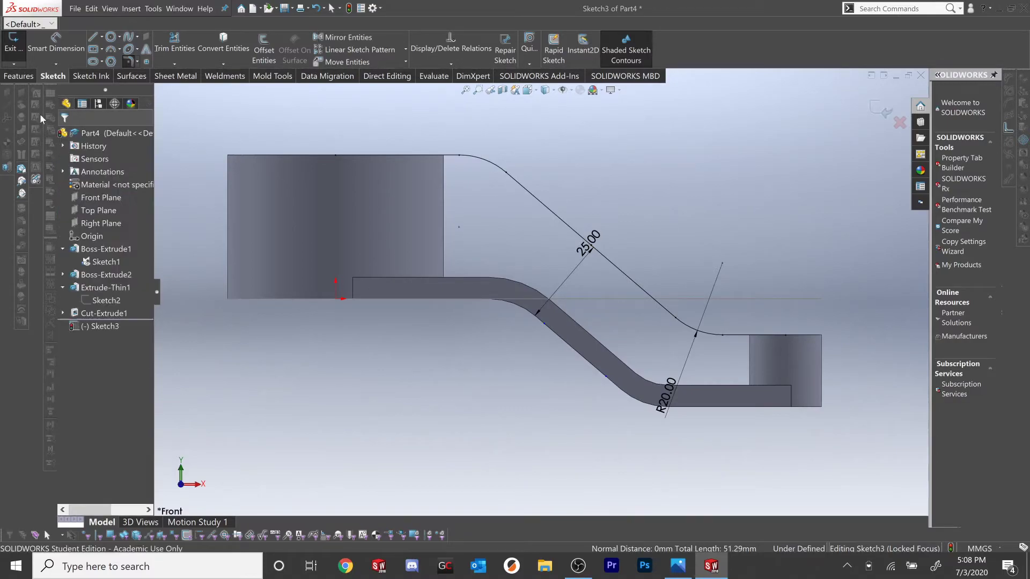
- Create a 6 mm thick rib from the stepped profile sketch, centred on the sketch and without draft
{"action": "middle_click_drag", "start_coordinate": [482, 208], "coordinate": [460, 232]}
{"action": "scroll", "coordinate": [460, 232], "scroll_direction": "up", "scroll_amount": 3}
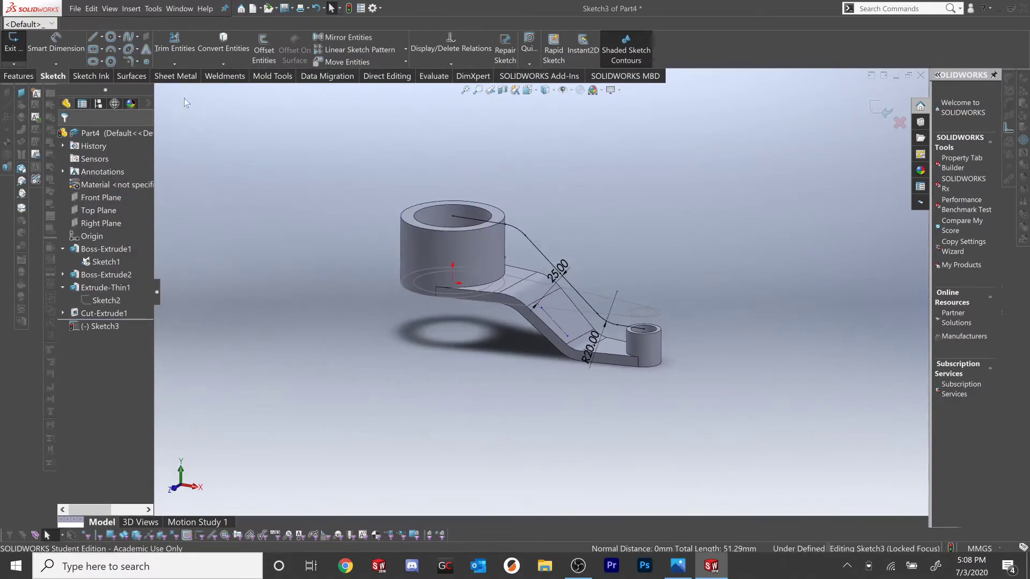
{"action": "left_click", "coordinate": [19, 76]}
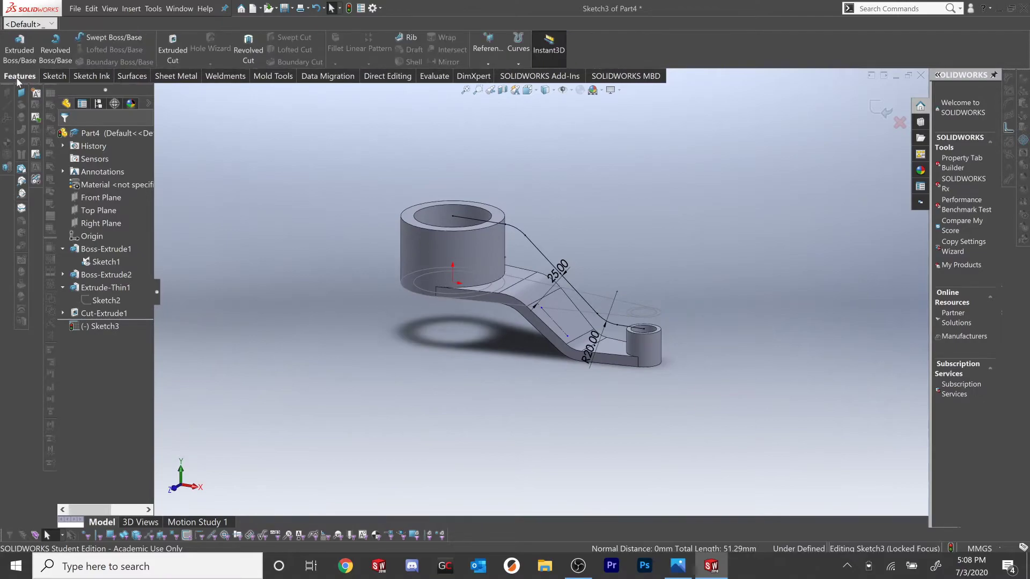
{"action": "left_click", "coordinate": [410, 38]}
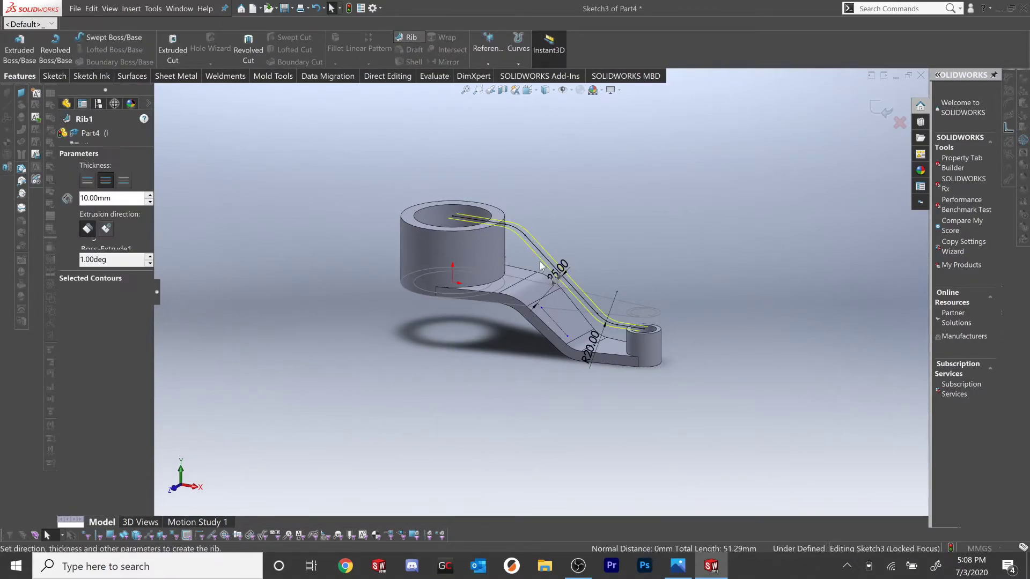
{"action": "left_click_drag", "start_coordinate": [113, 198], "coordinate": [15, 191]}
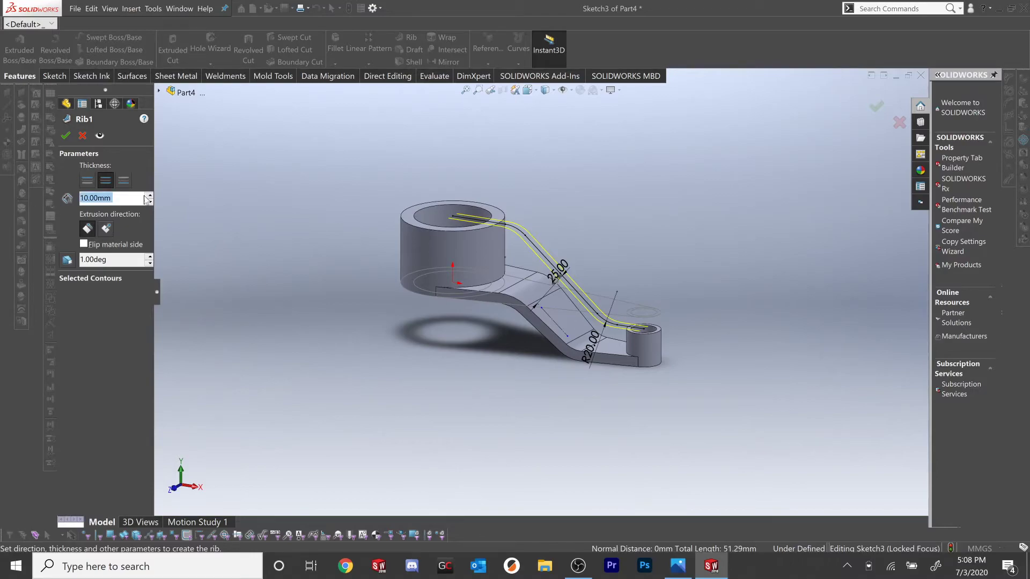
{"action": "type", "text": "6"}
{"action": "key", "text": "Return"}
{"action": "scroll", "coordinate": [580, 238], "scroll_direction": "down", "scroll_amount": 4}
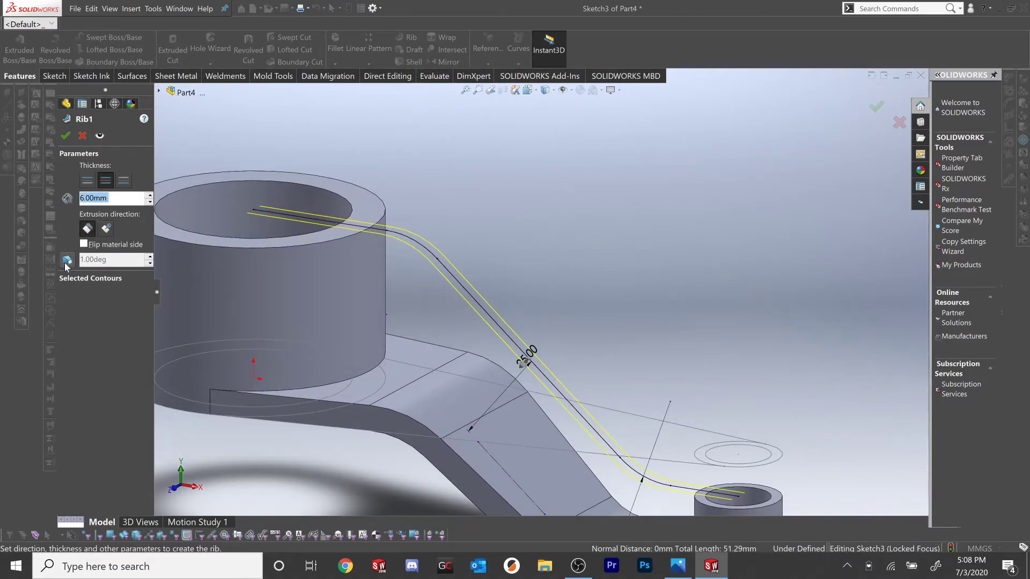
{"action": "left_click", "coordinate": [66, 137]}
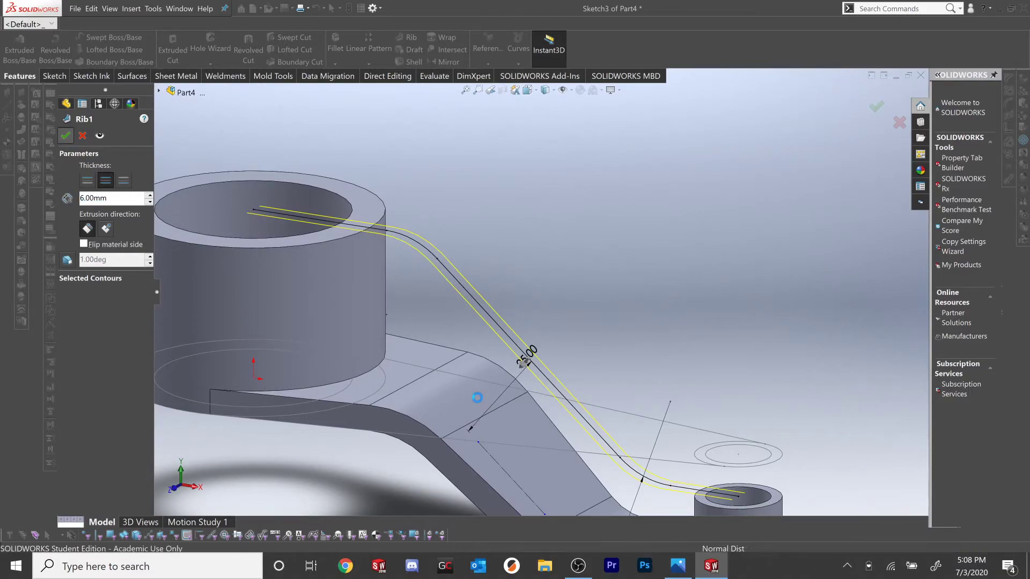
{"action": "scroll", "coordinate": [511, 371], "scroll_direction": "up", "scroll_amount": 4}
{"action": "middle_click_drag", "start_coordinate": [502, 419], "coordinate": [523, 392]}
{"action": "middle_click_drag", "start_coordinate": [398, 311], "coordinate": [359, 325]}
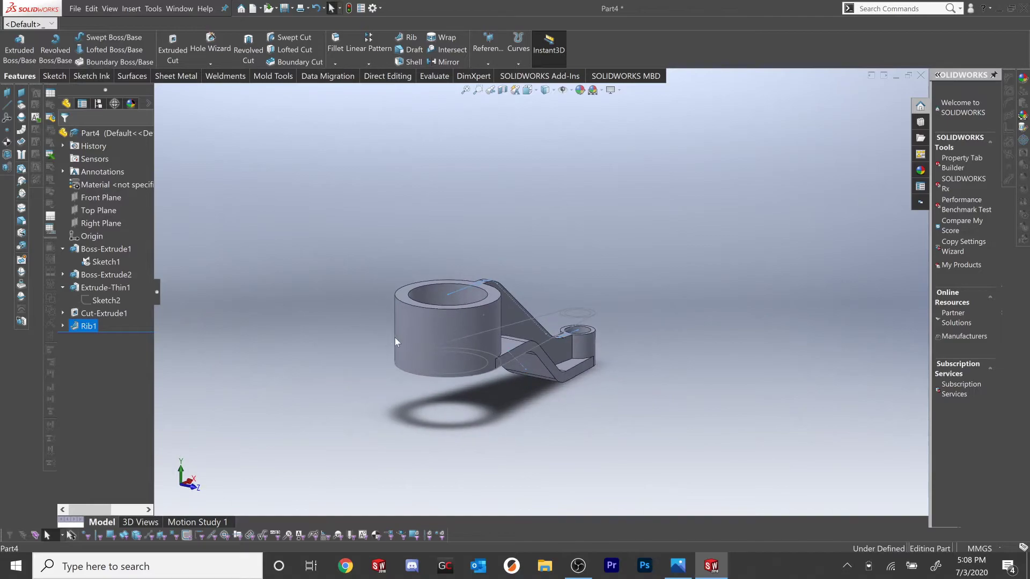
- Place an ANSI Metric M10x1.25 tapped hole, Up To Next, on the large boss's outer cylindrical face, opposite the arm
{"action": "left_click", "coordinate": [207, 51]}
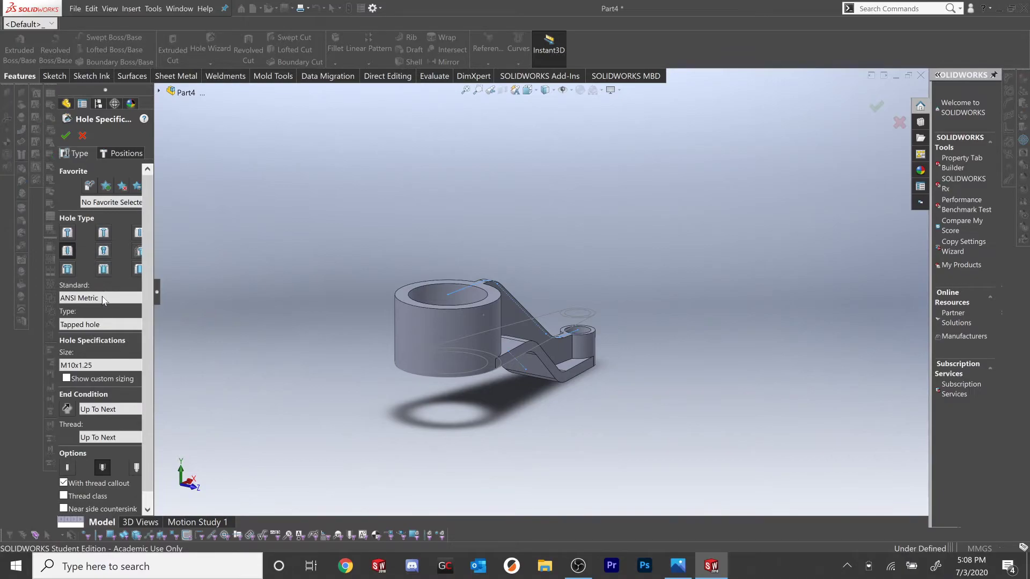
{"action": "left_click", "coordinate": [102, 298]}
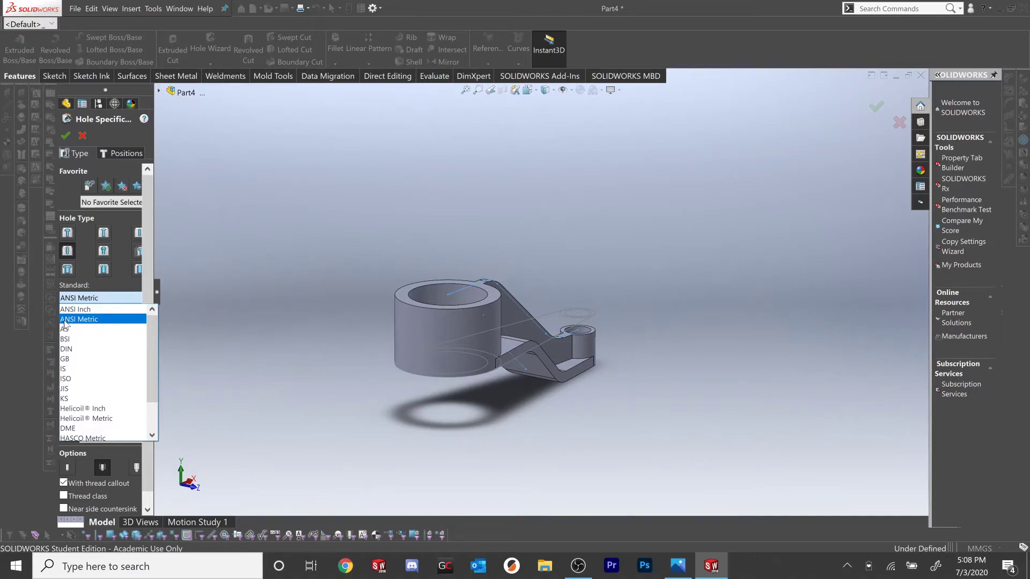
{"action": "left_click", "coordinate": [80, 321]}
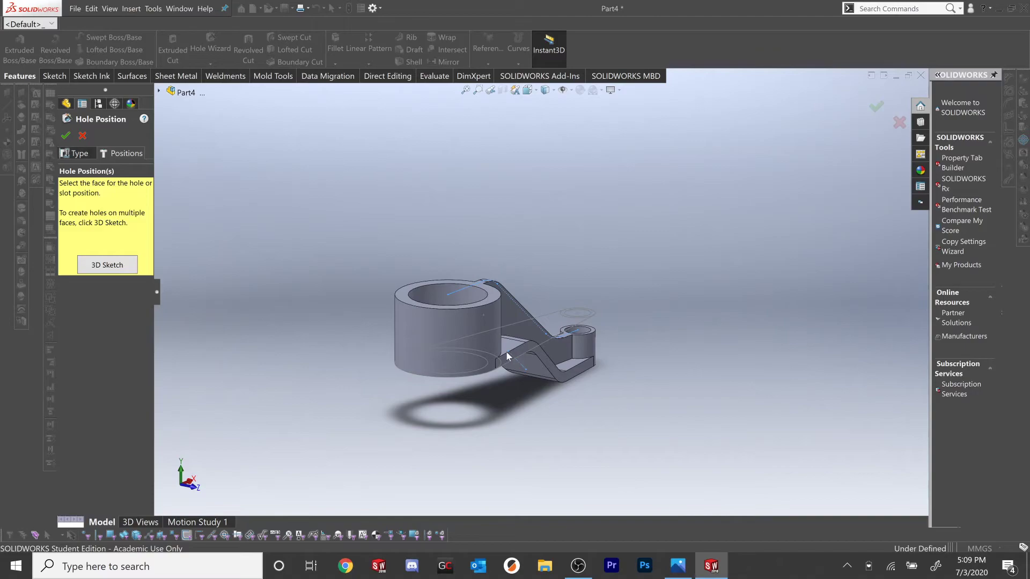
{"action": "left_click", "coordinate": [408, 335]}
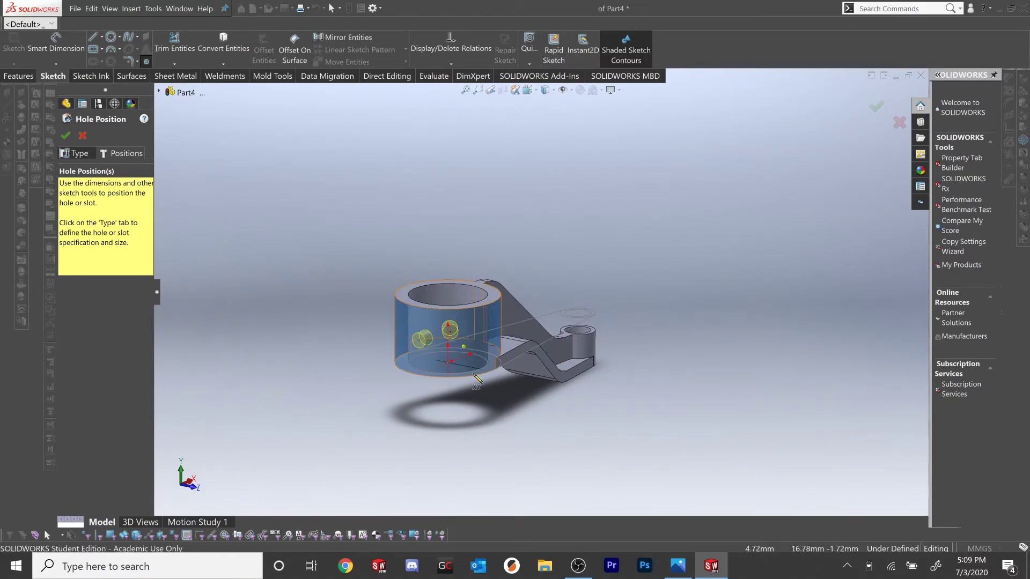
{"action": "scroll", "coordinate": [439, 354], "scroll_direction": "down", "scroll_amount": 3}
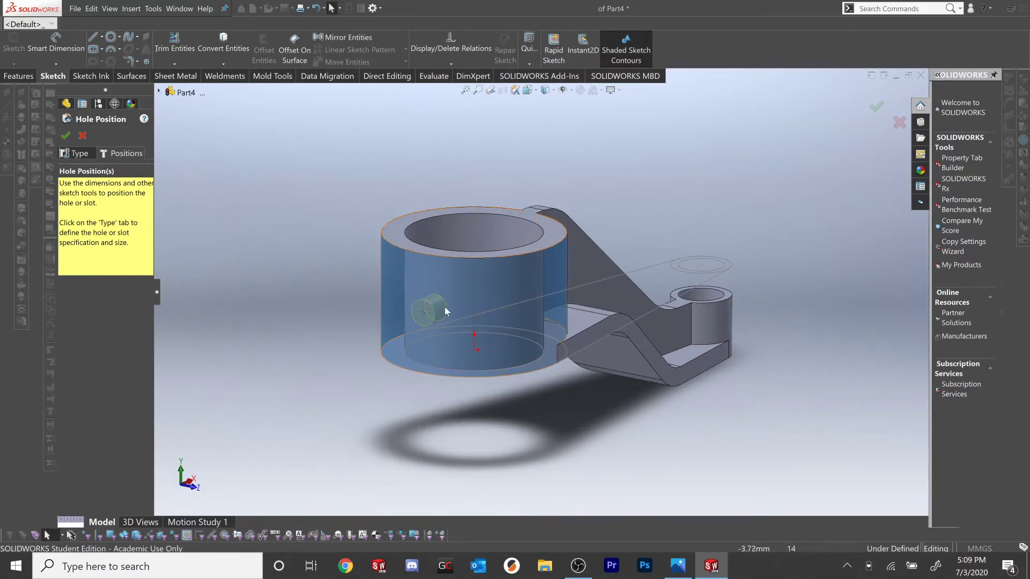
{"action": "scroll", "coordinate": [450, 321], "scroll_direction": "down", "scroll_amount": 3}
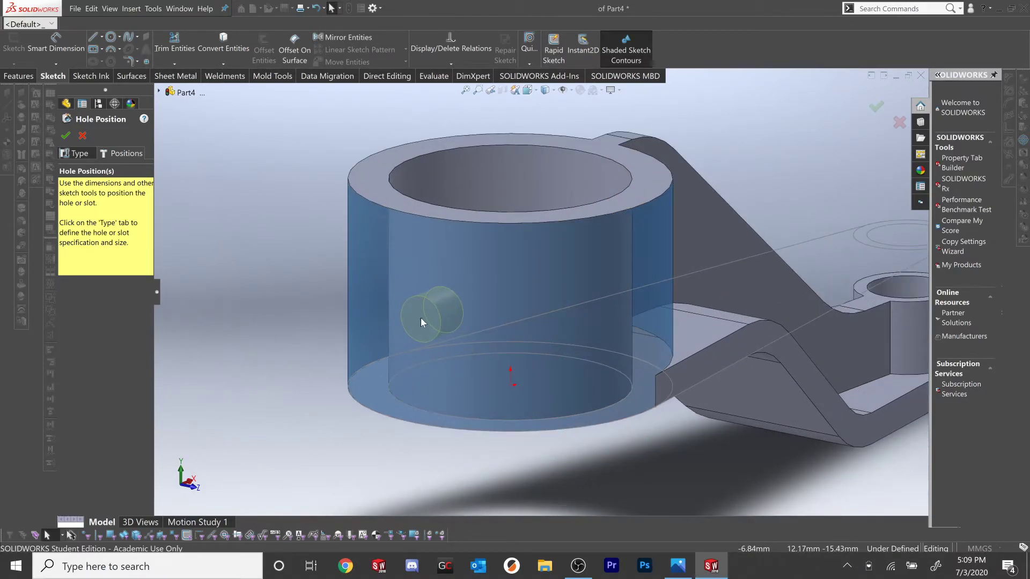
{"action": "left_click", "coordinate": [421, 322]}
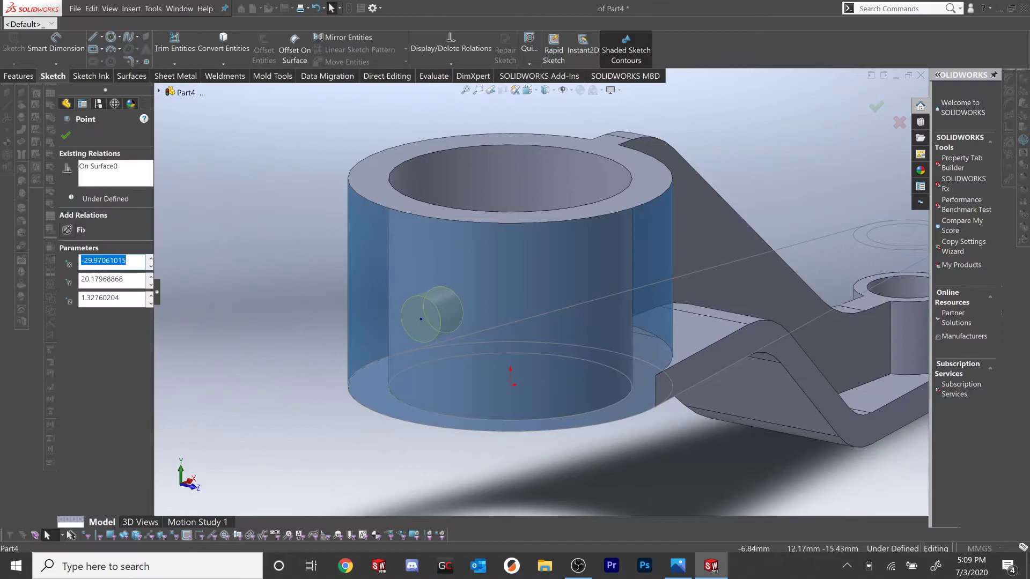
- Constrain the tapped hole's centre point to lie on the Front Plane
{"action": "left_click", "coordinate": [158, 92]}
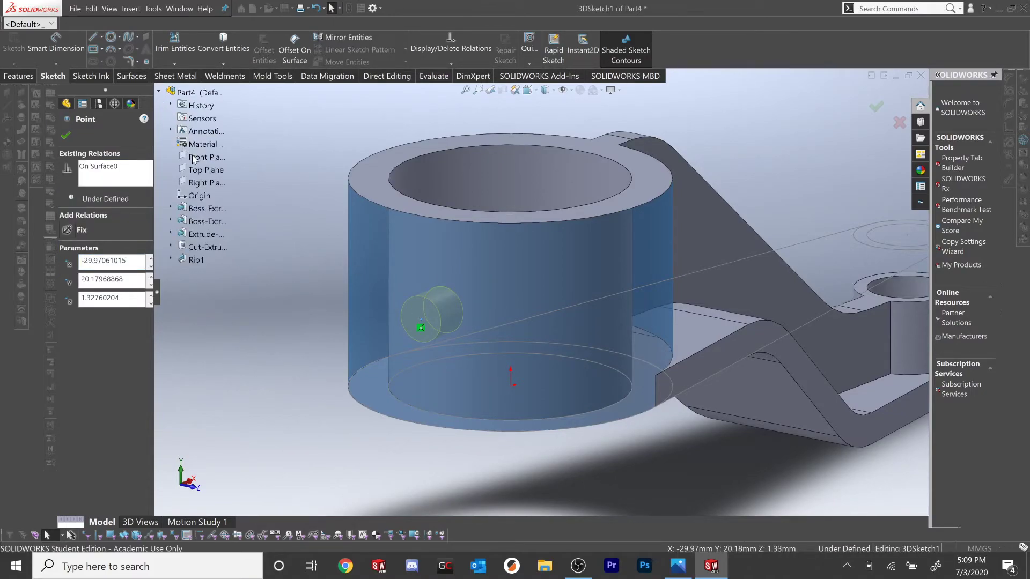
{"action": "left_click", "coordinate": [194, 157]}
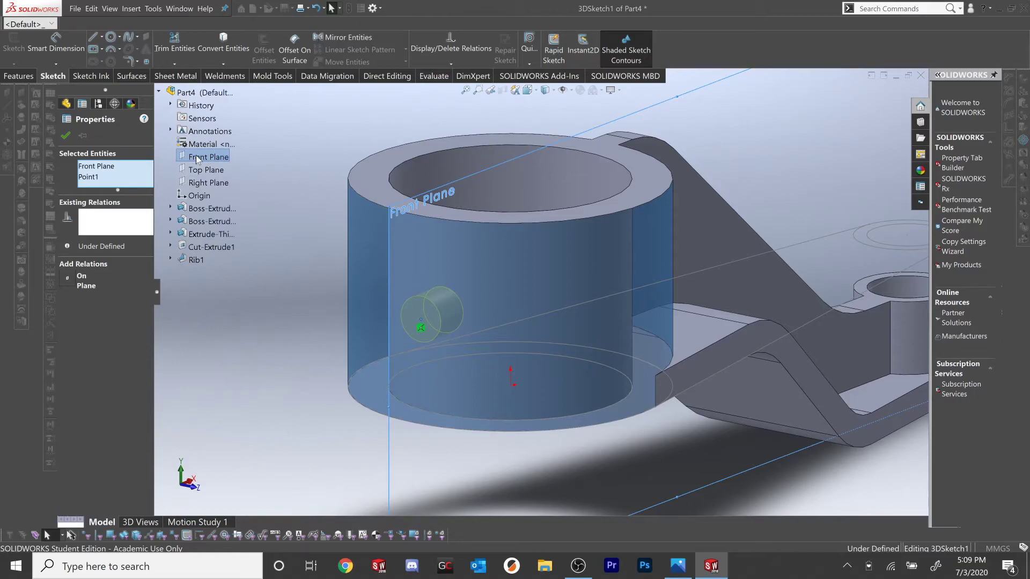
{"action": "left_click", "coordinate": [67, 279]}
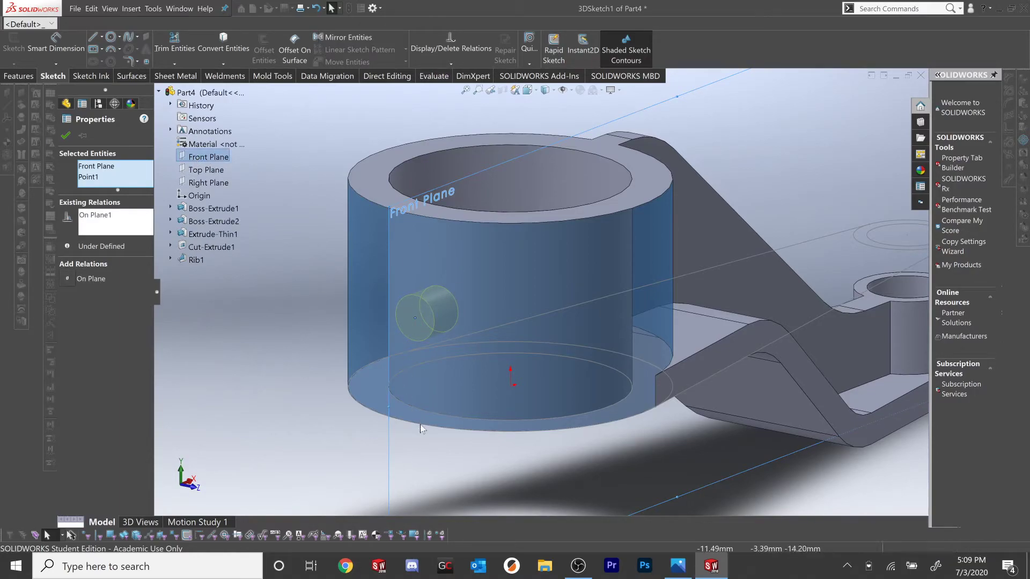
{"action": "left_click", "coordinate": [65, 137]}
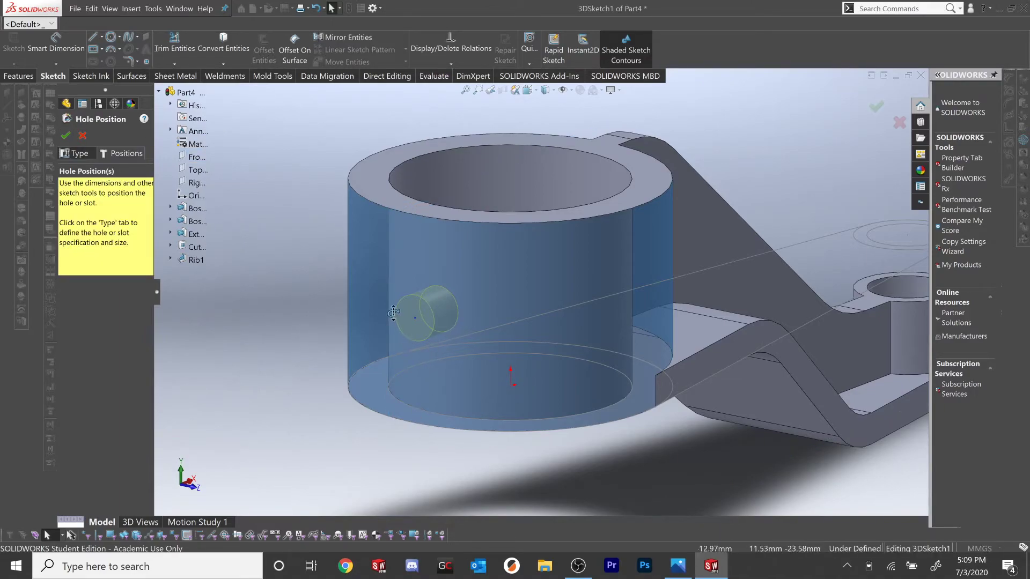
- Dimension the tapped hole's centre 20 mm above the large boss's bottom edge and finish the hole
{"action": "key", "text": "ctrl+1"}
{"action": "middle_click_drag", "start_coordinate": [387, 293], "coordinate": [388, 291]}
{"action": "scroll", "coordinate": [448, 318], "scroll_direction": "down", "scroll_amount": 2}
{"action": "key", "text": "d"}
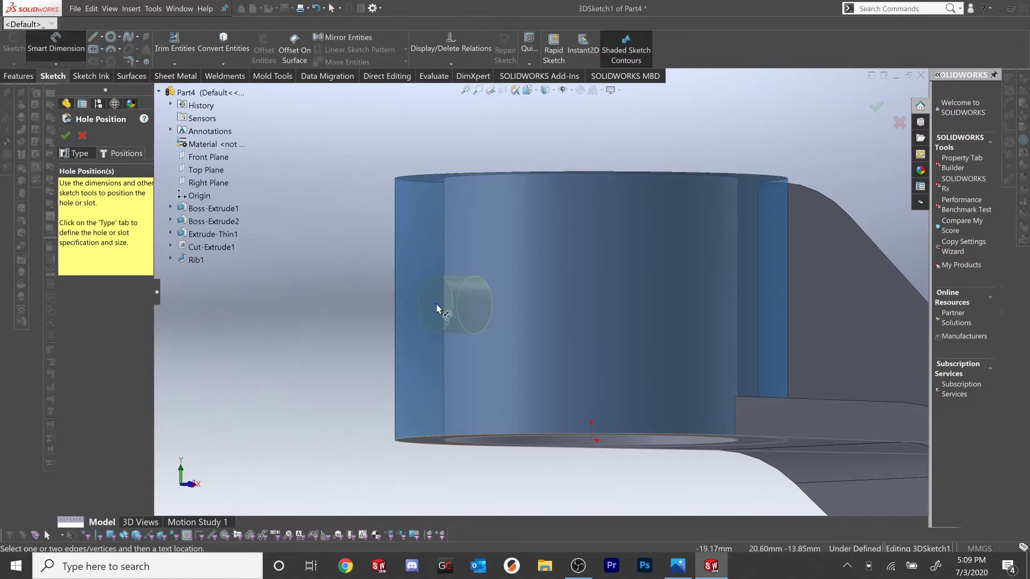
{"action": "left_click", "coordinate": [435, 305]}
{"action": "left_click", "coordinate": [427, 440]}
{"action": "left_click", "coordinate": [276, 343]}
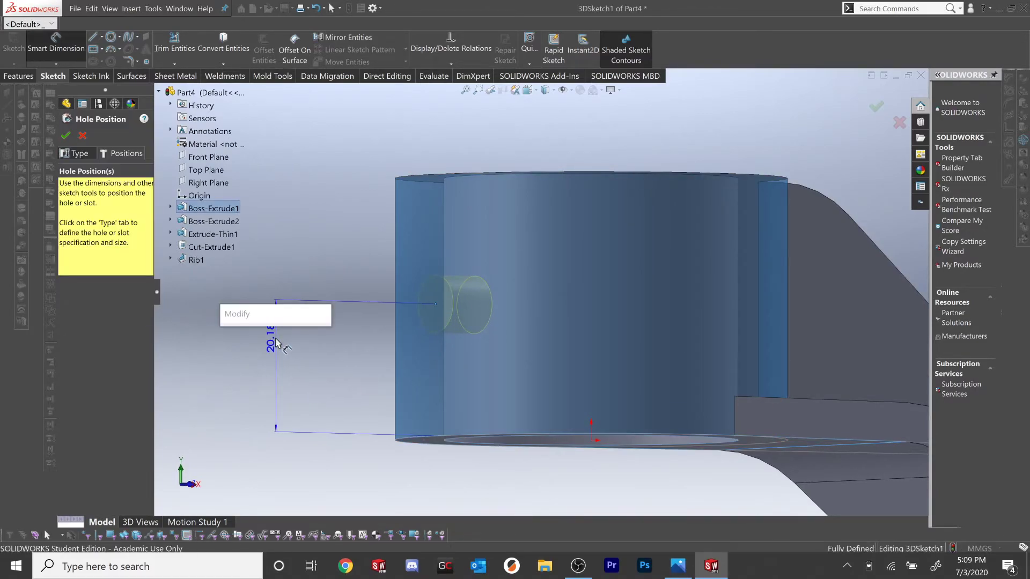
{"action": "type", "text": "20"}
{"action": "key", "text": "Return"}
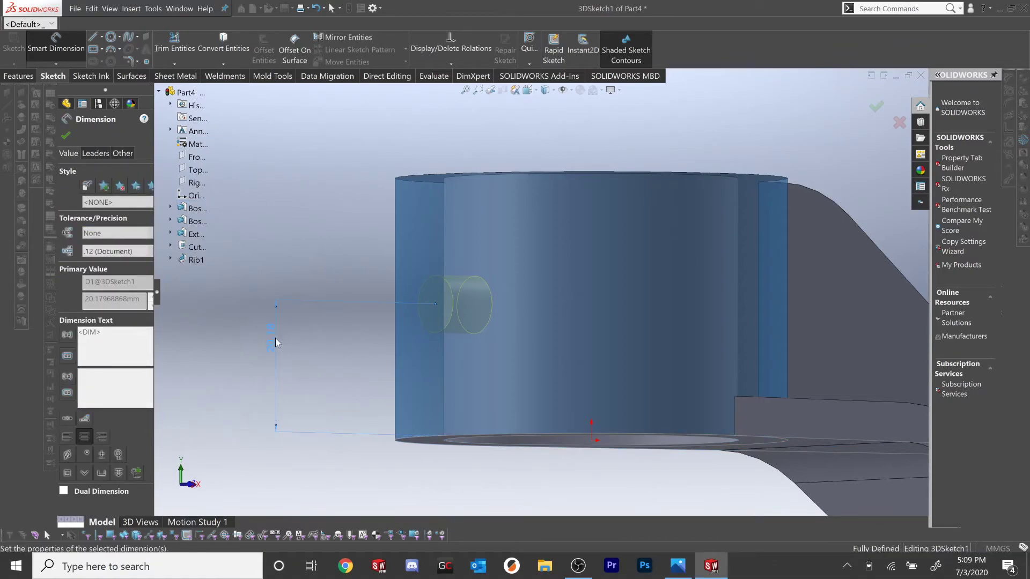
{"action": "left_click", "coordinate": [66, 136]}
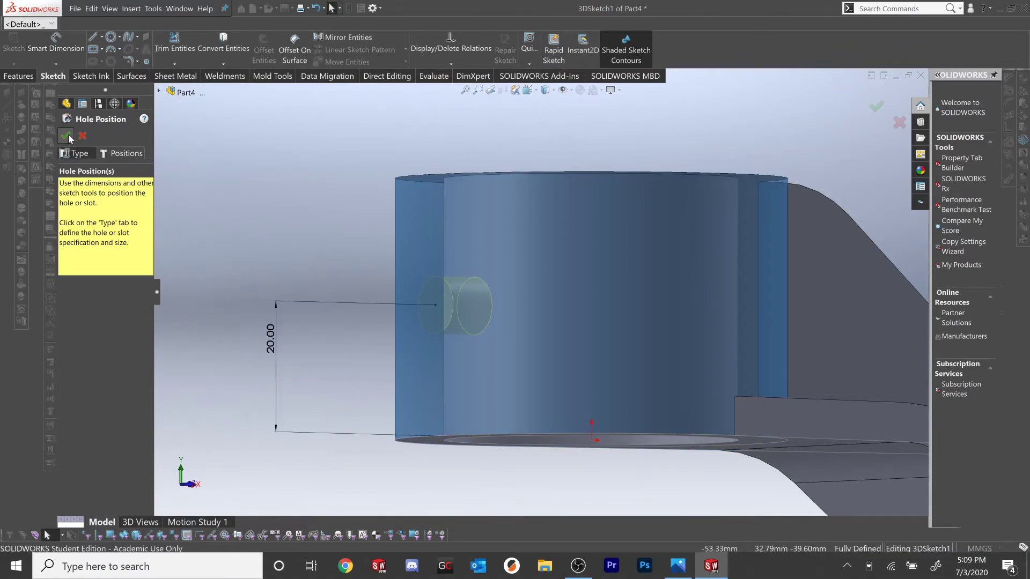
{"action": "left_click", "coordinate": [67, 136]}
{"action": "middle_click_drag", "start_coordinate": [533, 293], "coordinate": [538, 355]}
{"action": "scroll", "coordinate": [538, 354], "scroll_direction": "up", "scroll_amount": 6}
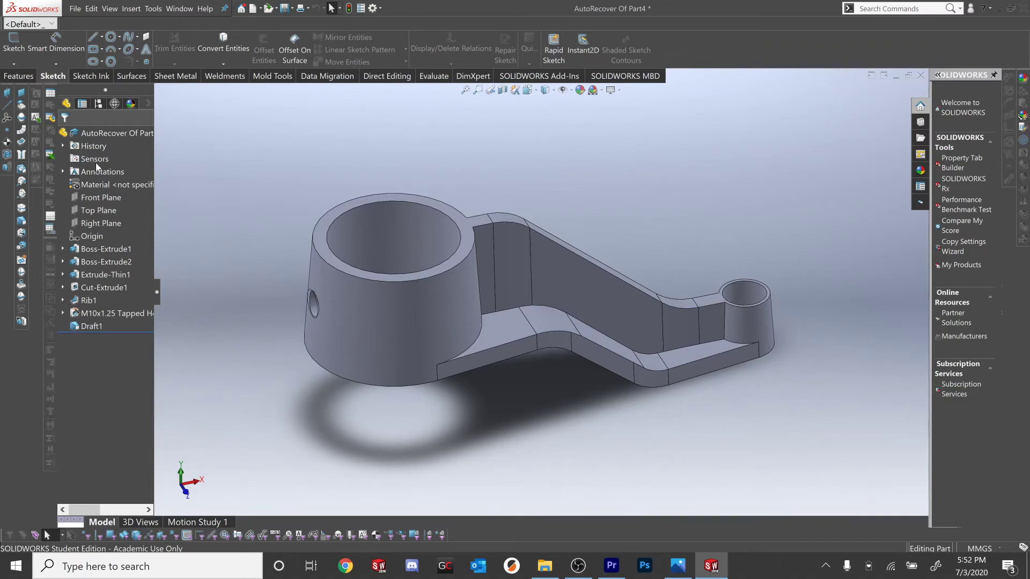
- Check the small boss's outer diameter on the Model Mania drawing and set it to 25 mm in Boss-Extrude1's sketch
{"action": "left_click", "coordinate": [16, 77]}
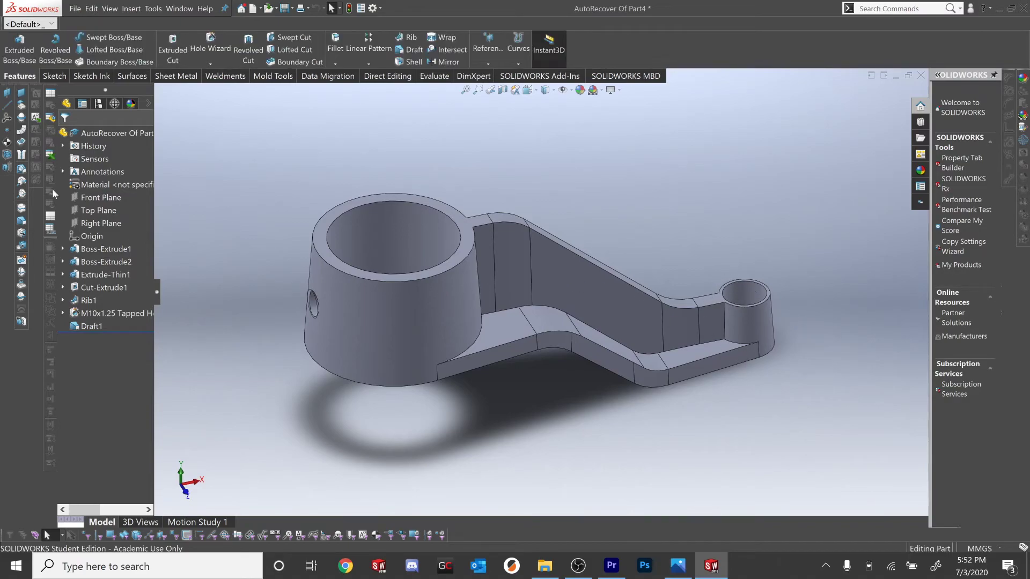
{"action": "left_click", "coordinate": [97, 250]}
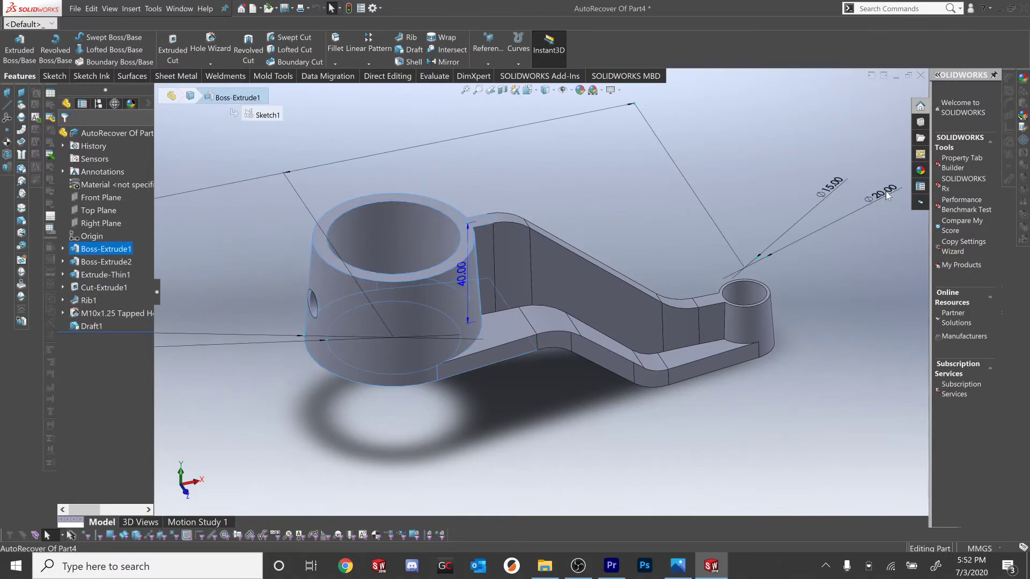
{"action": "left_click", "coordinate": [678, 566]}
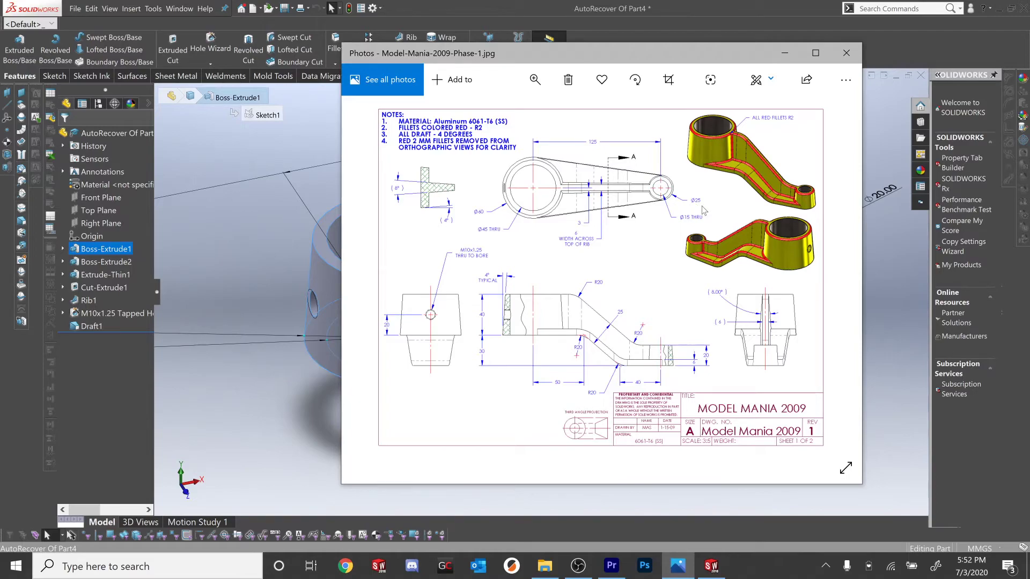
{"action": "left_click", "coordinate": [901, 276]}
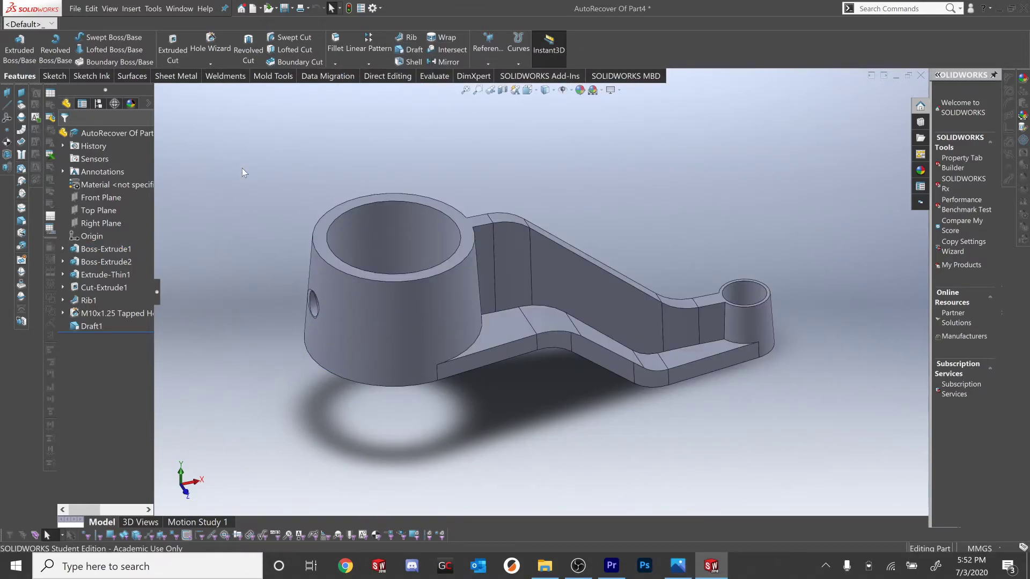
{"action": "left_click", "coordinate": [102, 250]}
{"action": "left_click", "coordinate": [878, 194]}
{"action": "double_click", "coordinate": [880, 192]}
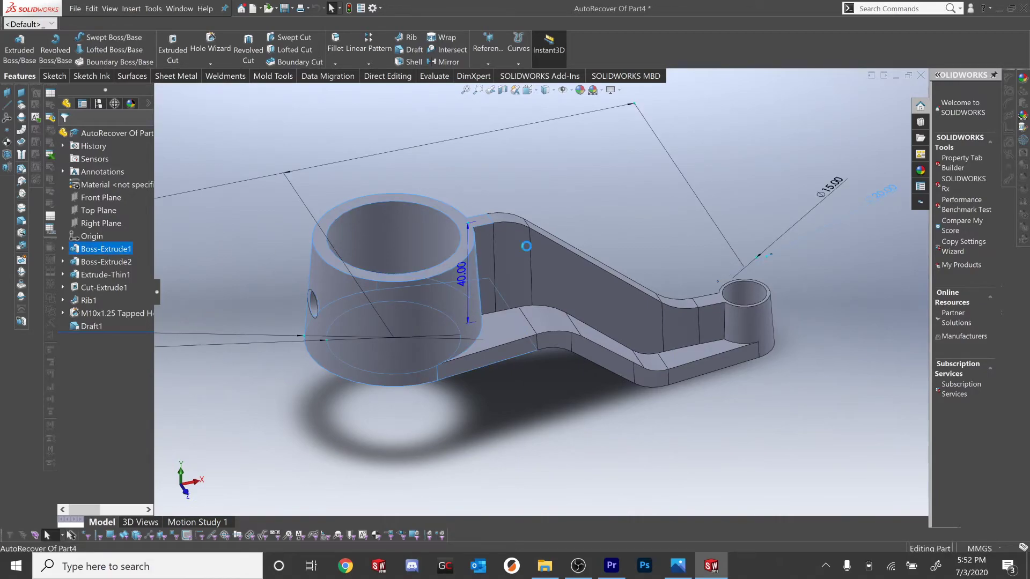
{"action": "type", "text": "15"}
{"action": "key", "text": "Return"}
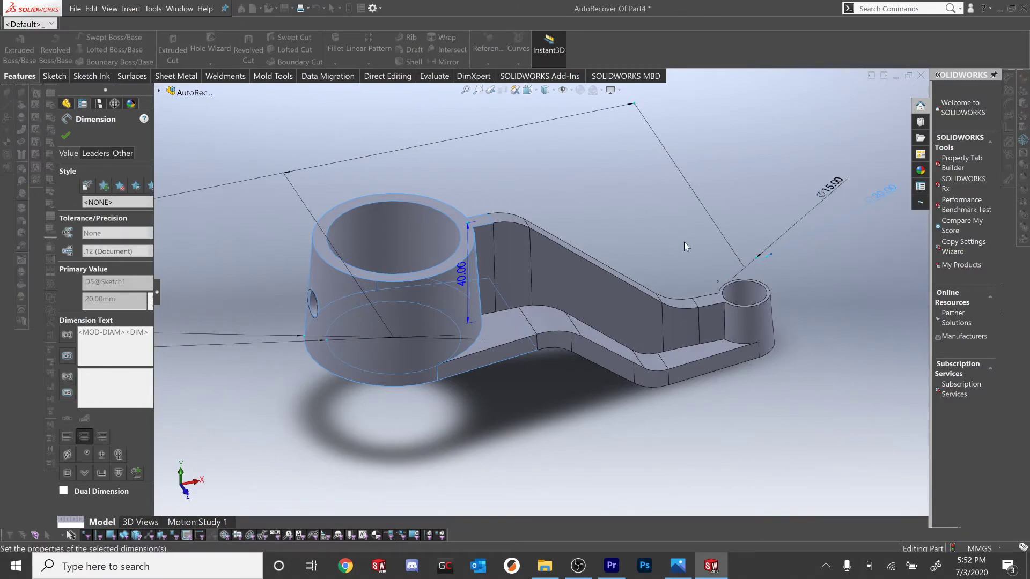
{"action": "left_click", "coordinate": [65, 136]}
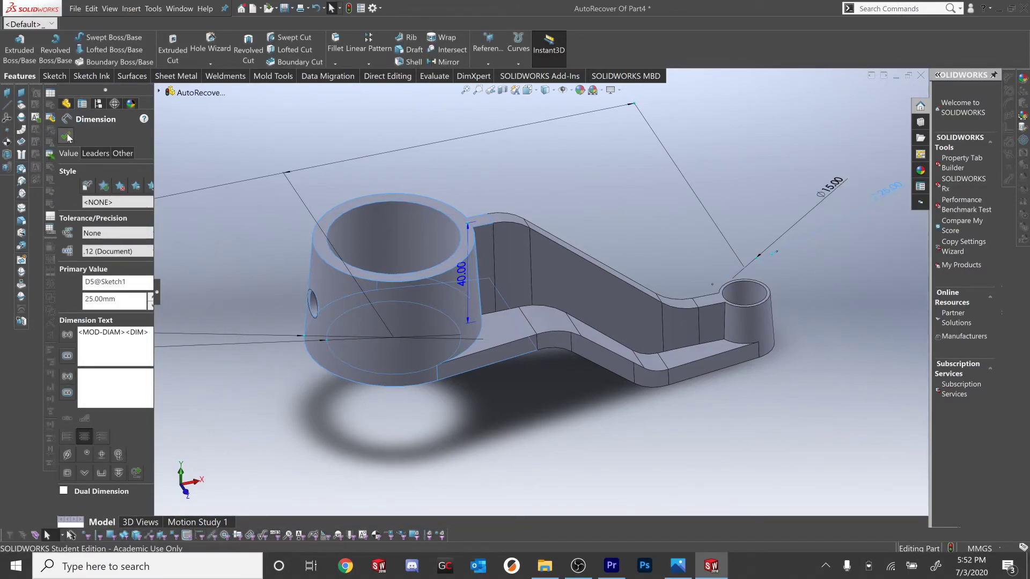
{"action": "middle_click_drag", "start_coordinate": [726, 305], "coordinate": [709, 309]}
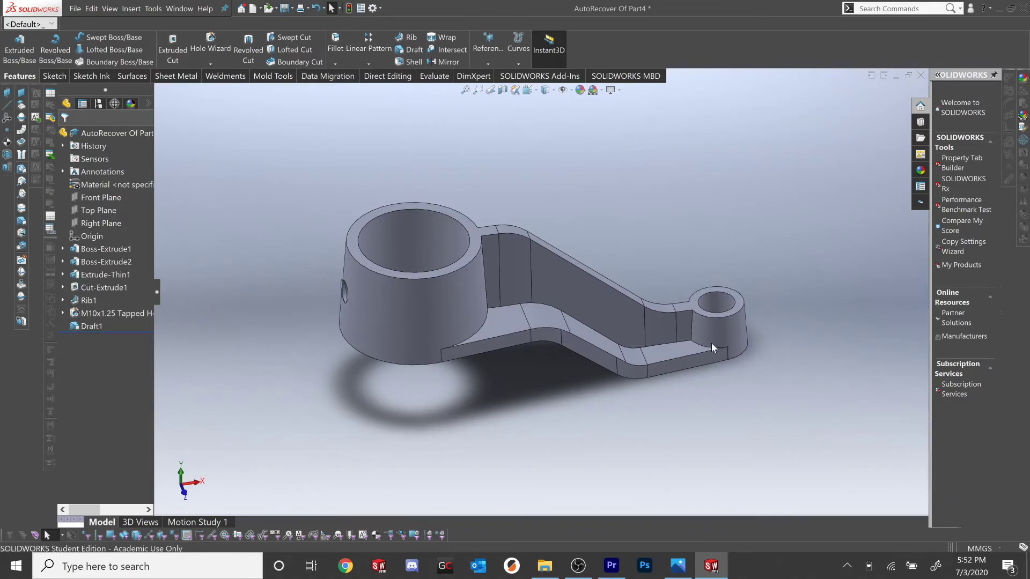
- Start a symmetric circular fillet with a 2 mm radius on the rib's front side face next to the large boss
{"action": "middle_click_drag", "start_coordinate": [442, 377], "coordinate": [445, 377]}
{"action": "scroll", "coordinate": [692, 296], "scroll_direction": "down", "scroll_amount": 2}
{"action": "scroll", "coordinate": [689, 343], "scroll_direction": "up", "scroll_amount": 1}
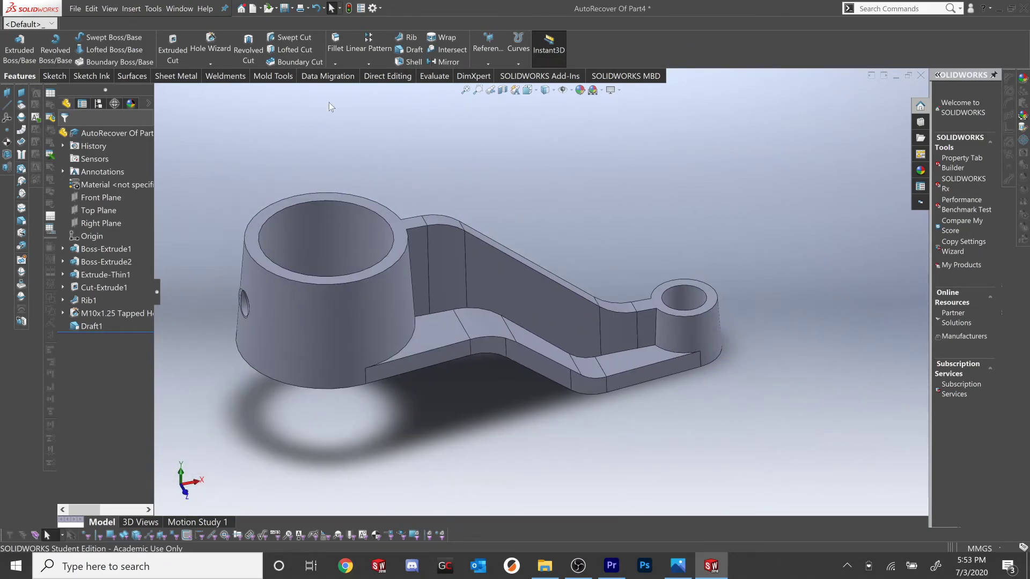
{"action": "left_click", "coordinate": [337, 49]}
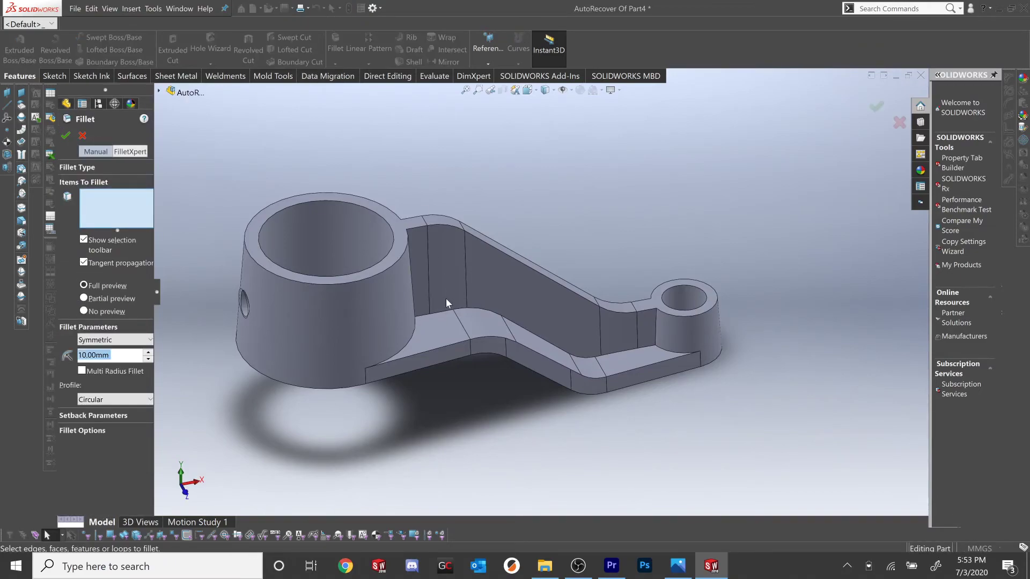
{"action": "key", "text": "ctrl+1"}
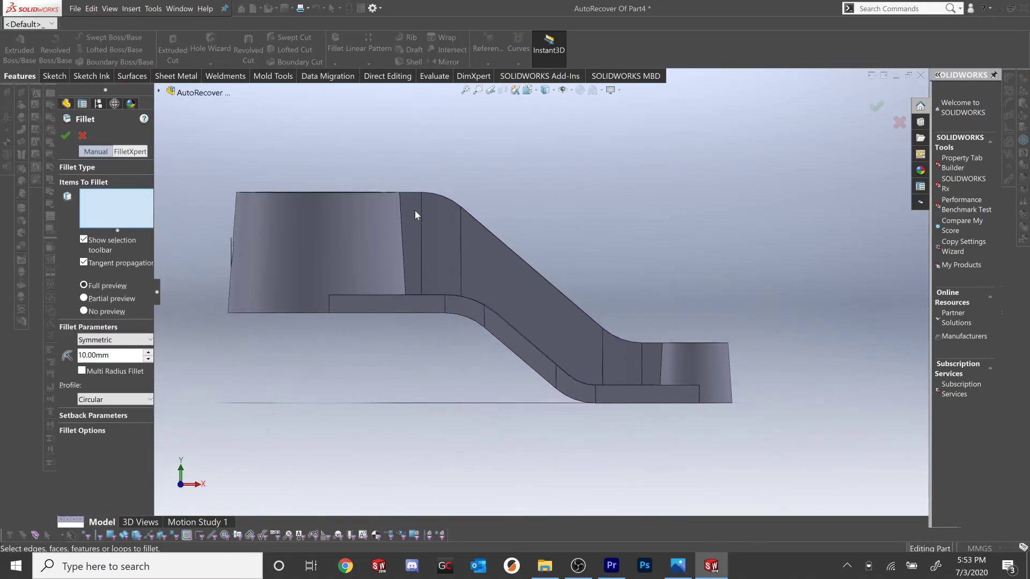
{"action": "left_click", "coordinate": [419, 215]}
{"action": "middle_click_drag", "start_coordinate": [429, 230], "coordinate": [428, 334]}
{"action": "double_click", "coordinate": [98, 356]}
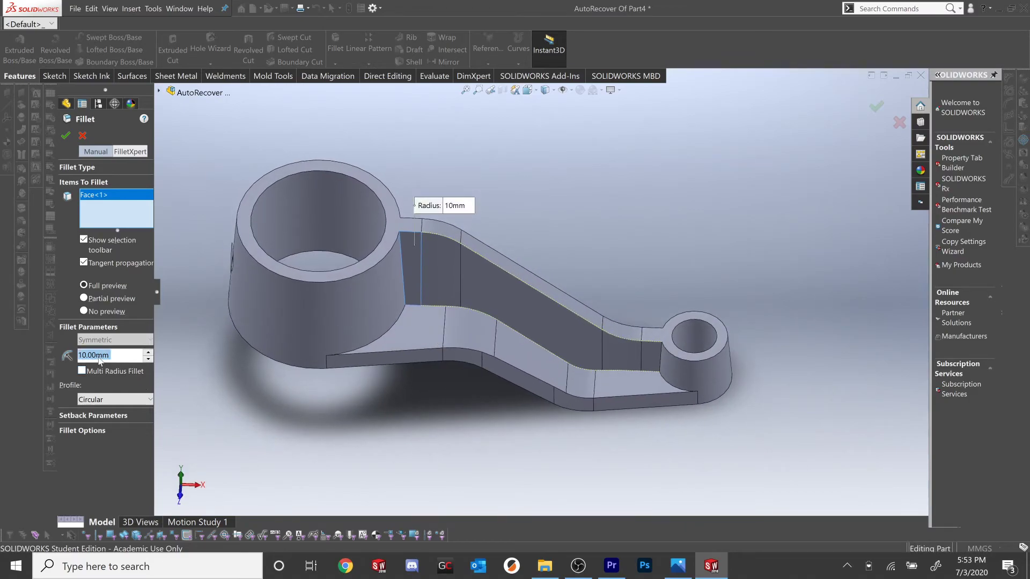
{"action": "type", "text": "2"}
{"action": "key", "text": "Return"}
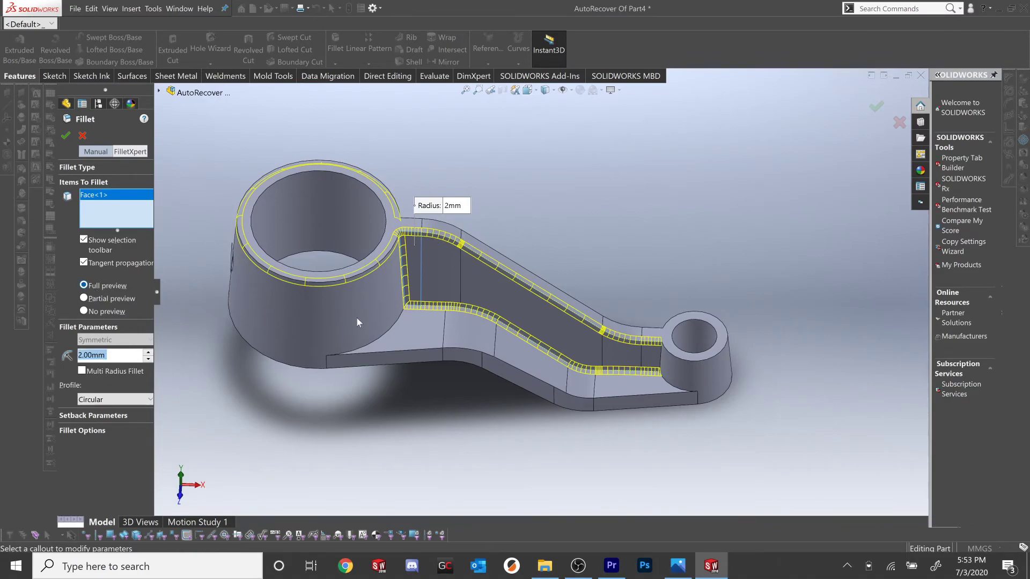
- Add the front side's arm outer edge, both boss-to-arm edges and the rib's vertical edge at the small boss to the fillet
{"action": "left_click", "coordinate": [379, 338]}
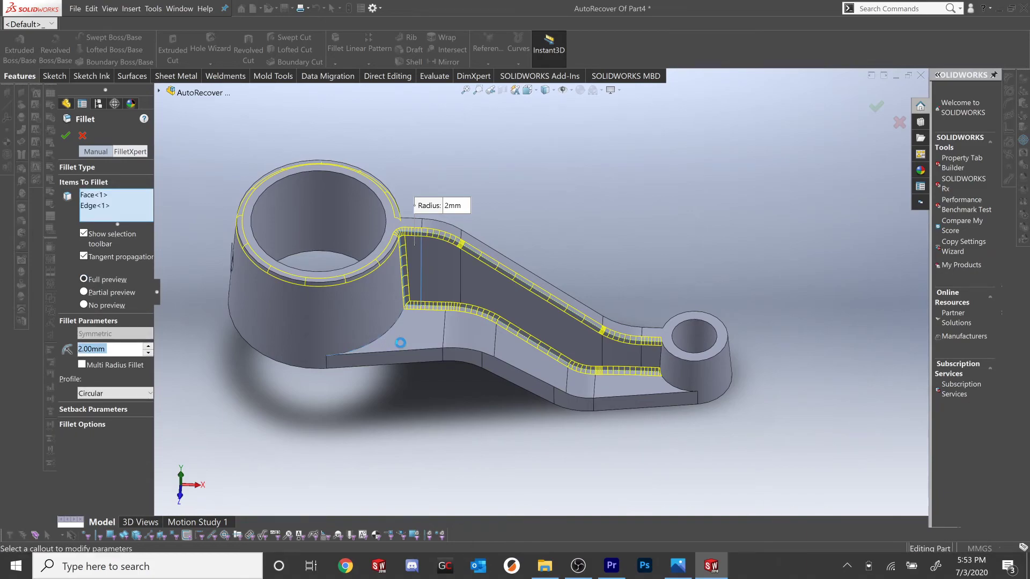
{"action": "left_click", "coordinate": [422, 353]}
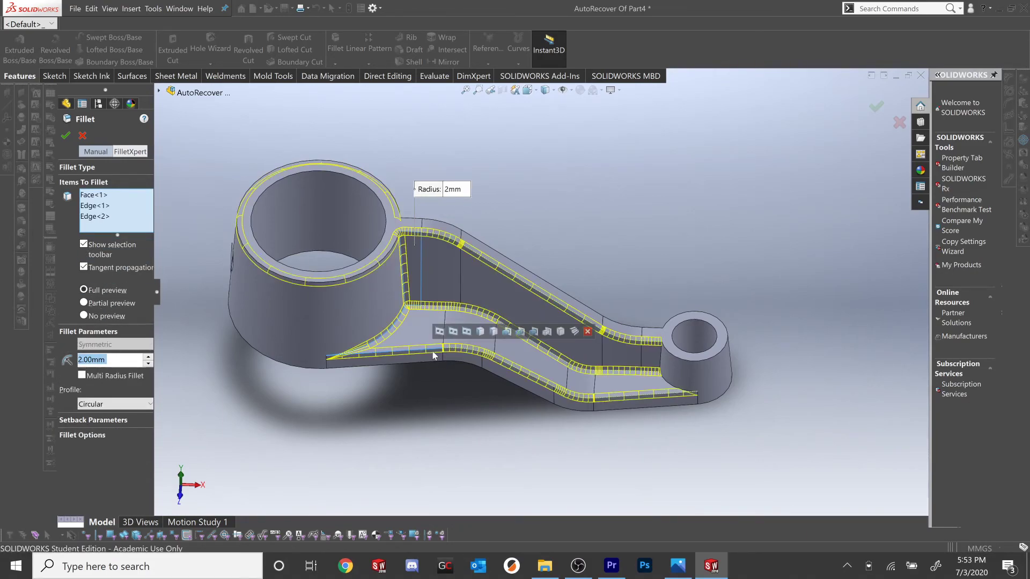
{"action": "left_click", "coordinate": [673, 378]}
{"action": "middle_click_drag", "start_coordinate": [680, 374], "coordinate": [659, 349]}
{"action": "left_click", "coordinate": [639, 294]}
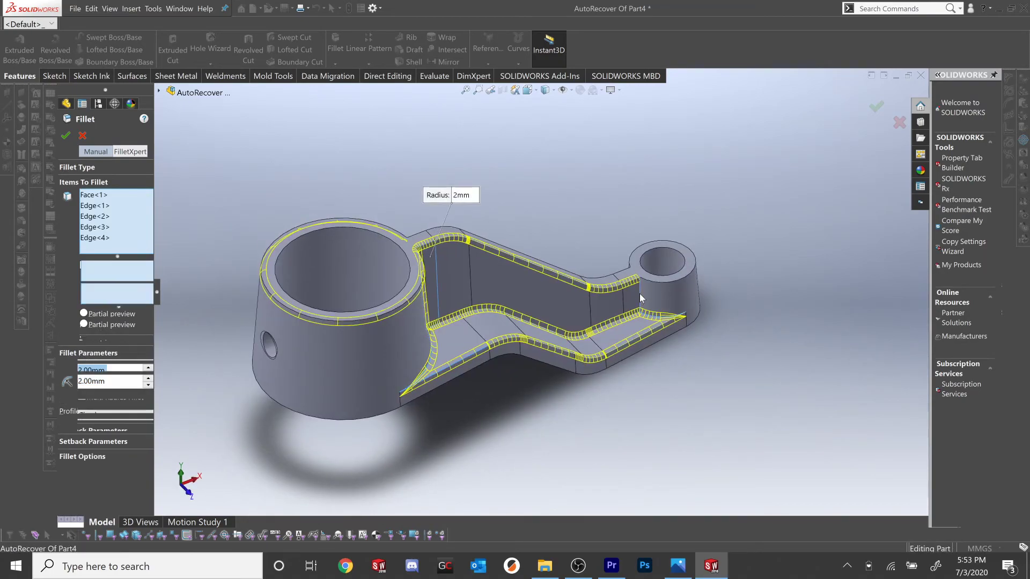
- Add the back side's arm top face, both vertical rib-to-boss edges and the large boss-to-arm edge to the fillet
{"action": "middle_click_drag", "start_coordinate": [526, 303], "coordinate": [751, 298]}
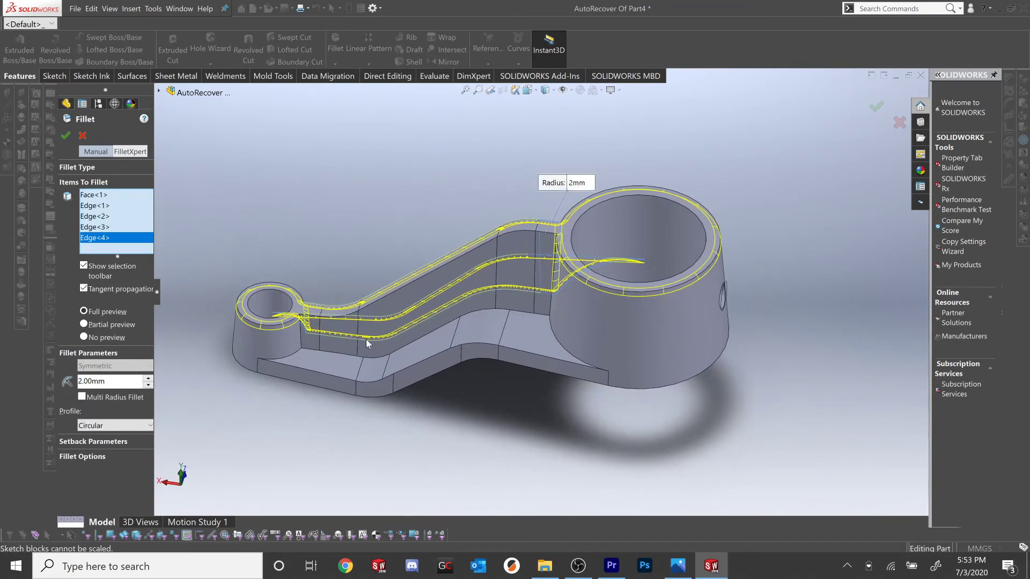
{"action": "left_click", "coordinate": [300, 340]}
{"action": "left_click", "coordinate": [313, 356]}
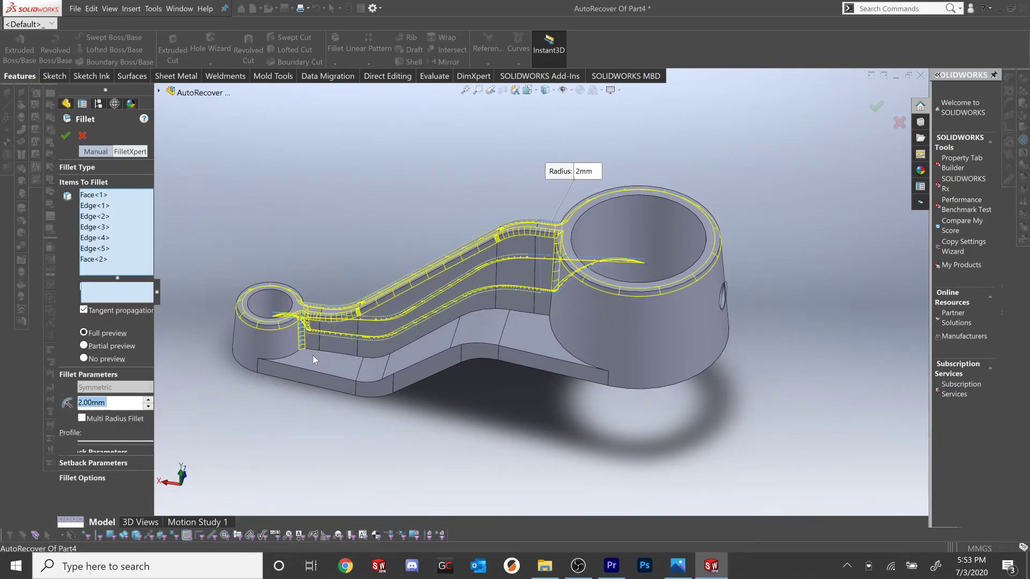
{"action": "middle_click_drag", "start_coordinate": [349, 362], "coordinate": [519, 230]}
{"action": "left_click", "coordinate": [537, 233]}
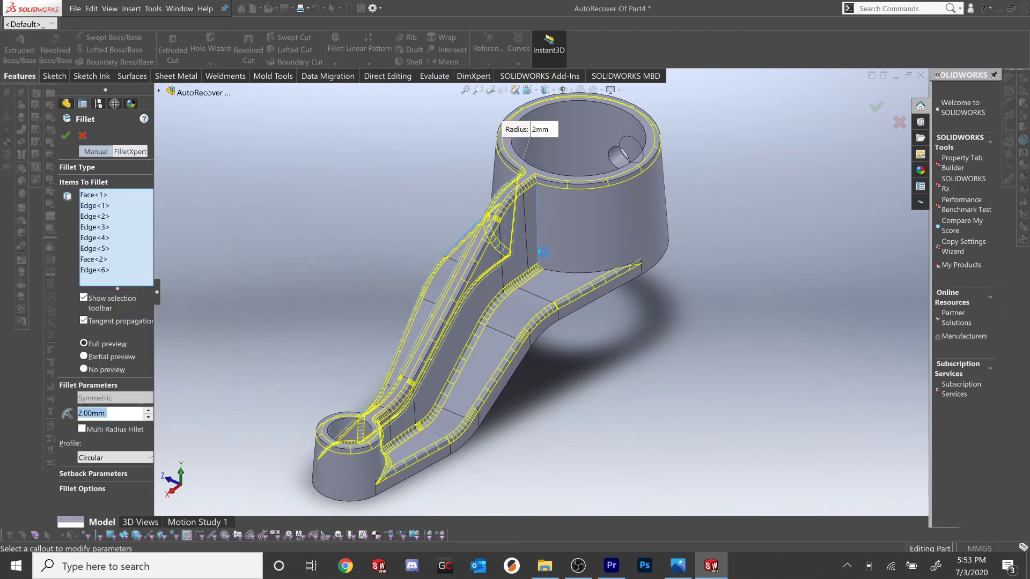
{"action": "left_click", "coordinate": [557, 272]}
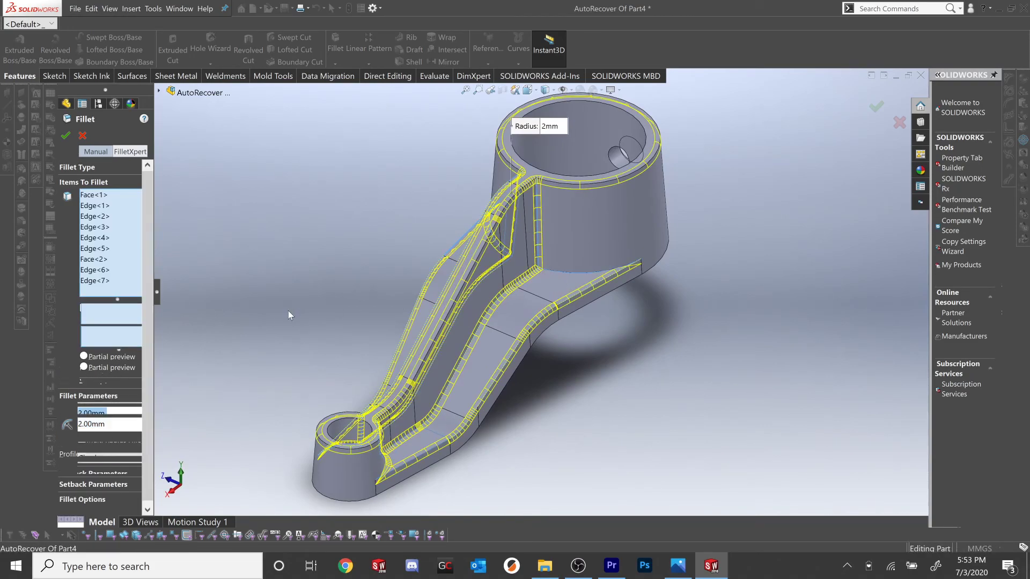
- Compare the fillet selection with the red fillets on the Model Mania drawing and finish the 2 mm fillet
{"action": "mouse_move", "coordinate": [460, 280]}
{"action": "middle_mouse_down"}
{"action": "mouse_move", "coordinate": [607, 308]}
{"action": "mouse_move", "coordinate": [590, 321]}
{"action": "middle_mouse_up"}
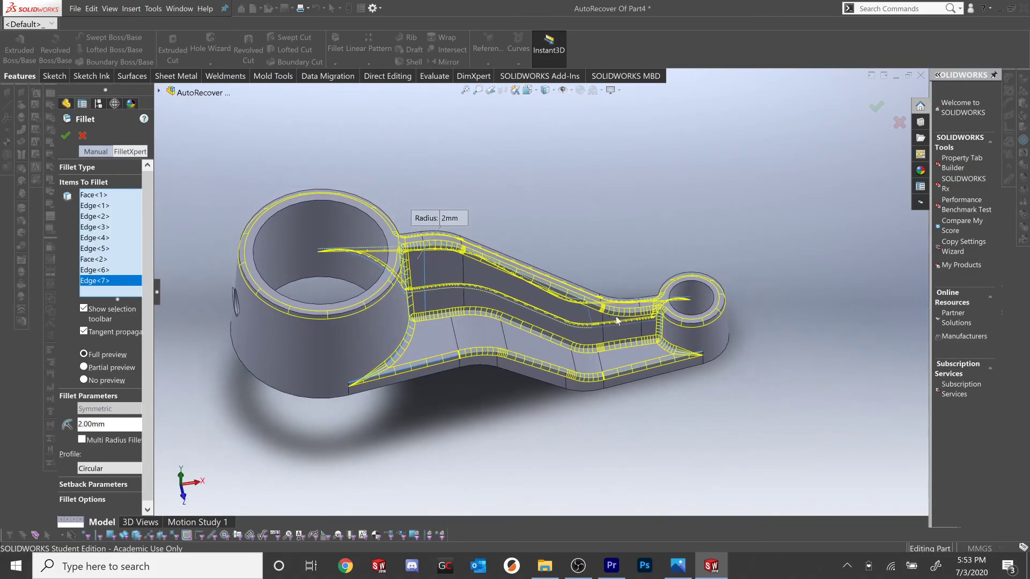
{"action": "left_click", "coordinate": [678, 566]}
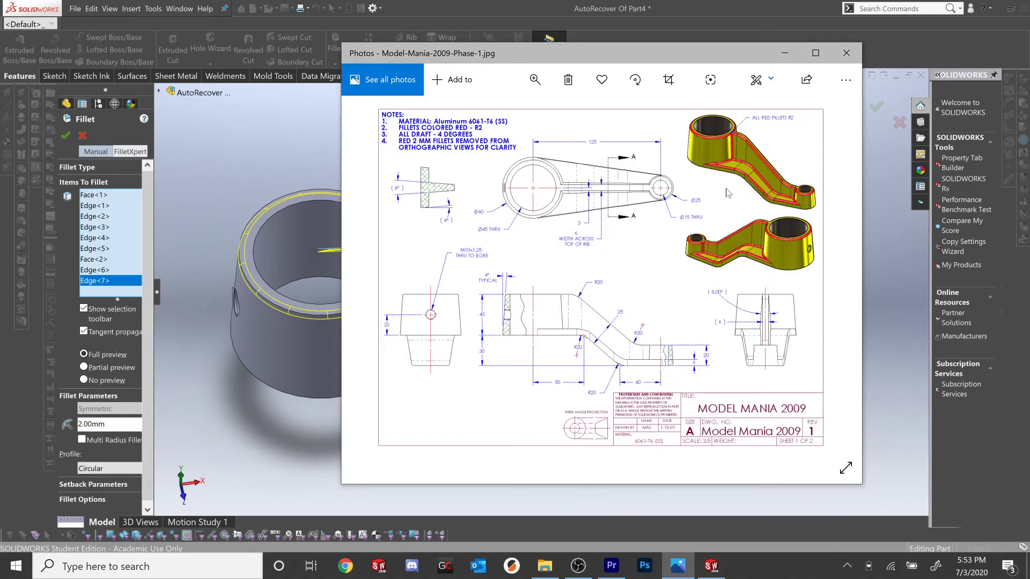
{"action": "left_click", "coordinate": [877, 250]}
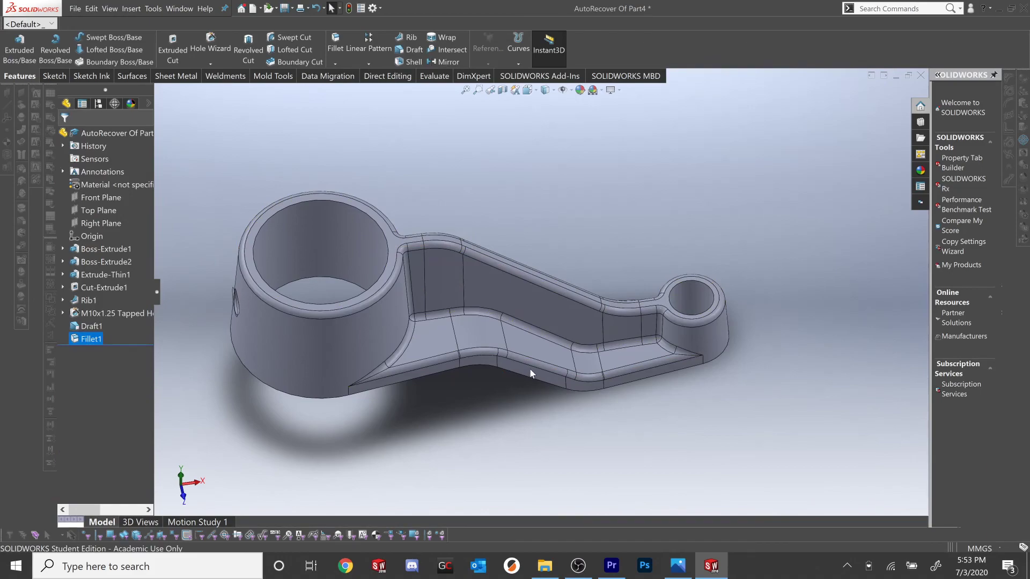
- Apply the yellow medium gloss plastic appearance to the bracket's whole body
{"action": "middle_click_drag", "start_coordinate": [550, 332], "coordinate": [584, 301]}
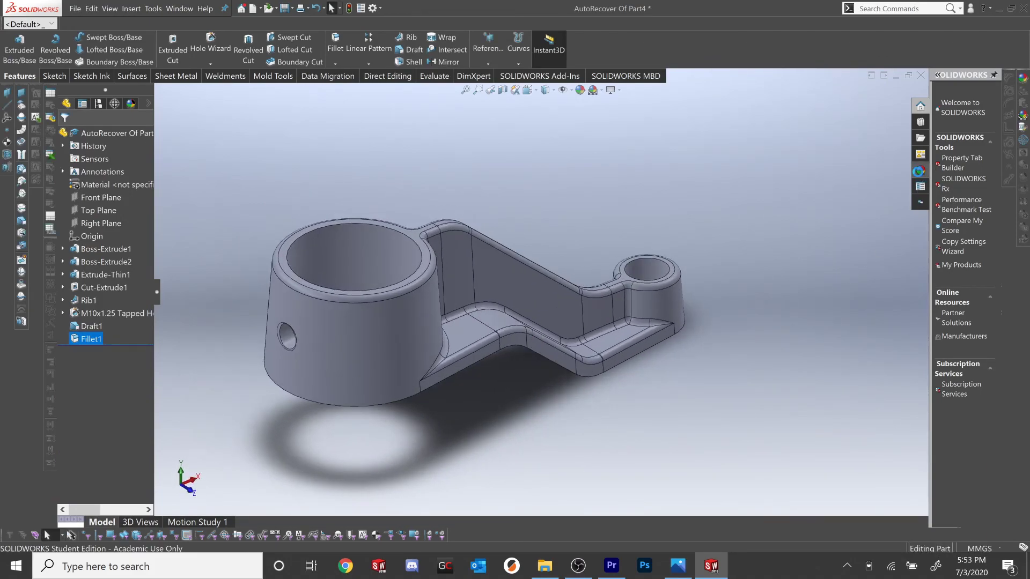
{"action": "left_click", "coordinate": [920, 170]}
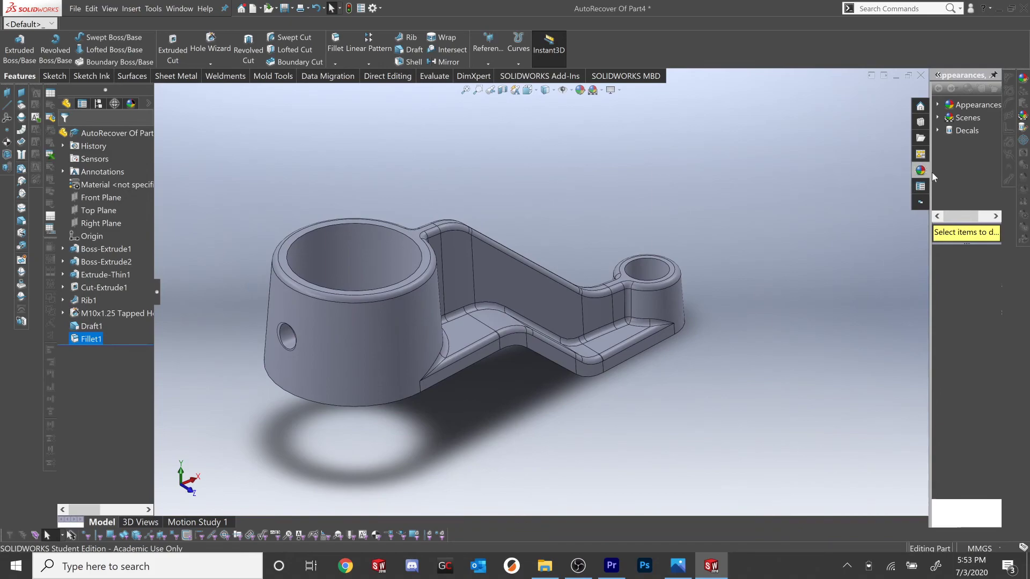
{"action": "left_click_drag", "start_coordinate": [930, 178], "coordinate": [822, 182]}
{"action": "left_click", "coordinate": [829, 105]}
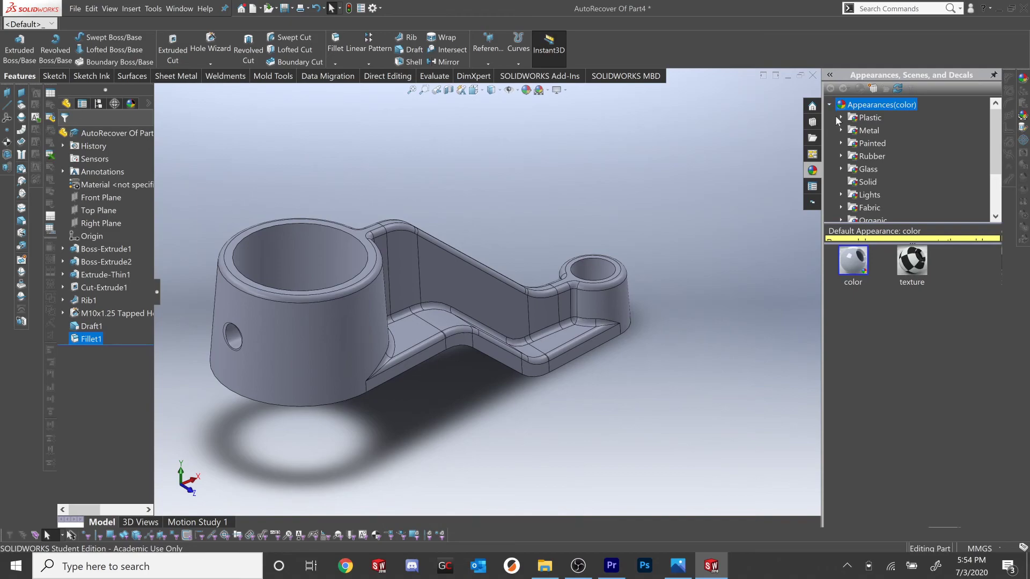
{"action": "left_click", "coordinate": [840, 118]}
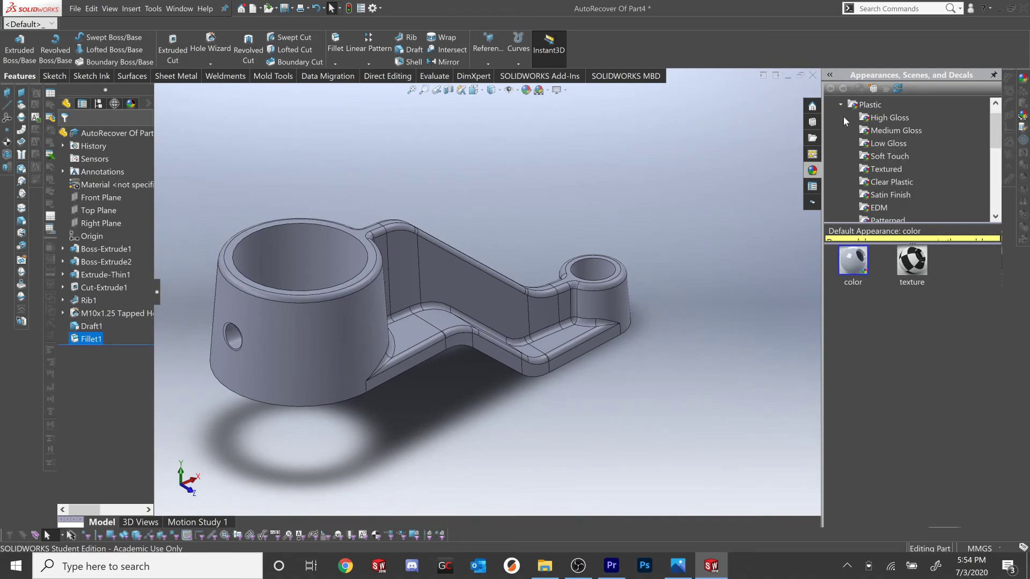
{"action": "left_click", "coordinate": [884, 131]}
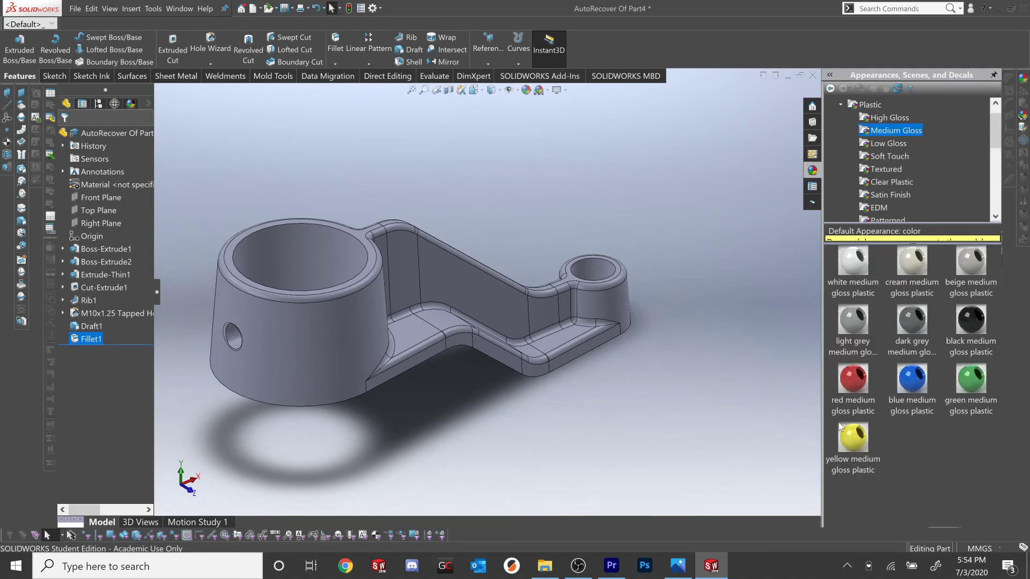
{"action": "left_click_drag", "start_coordinate": [848, 440], "coordinate": [488, 293]}
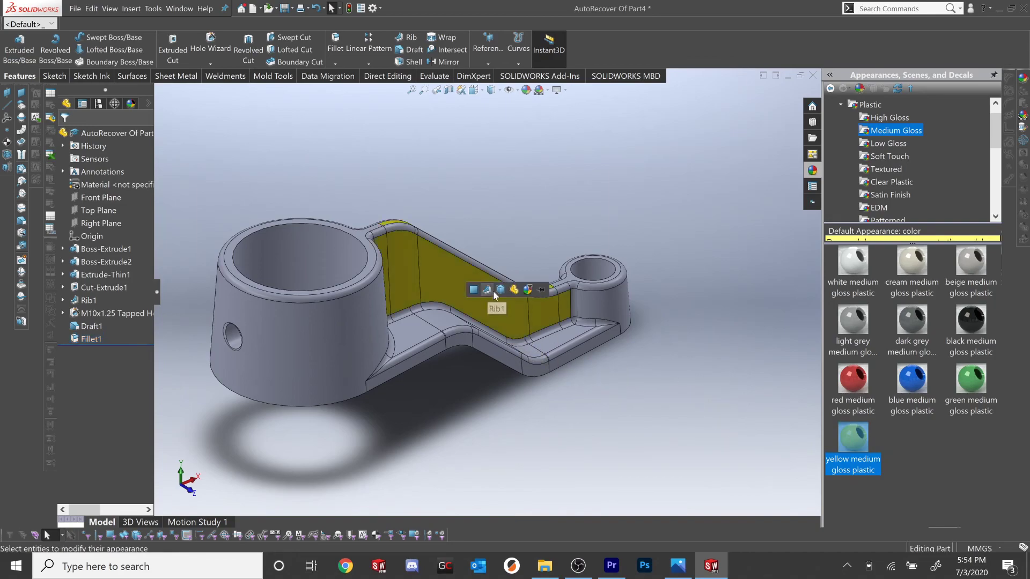
{"action": "left_click", "coordinate": [502, 292]}
- Apply the red medium gloss plastic appearance to the Fillet1 feature
{"action": "left_click_drag", "start_coordinate": [853, 378], "coordinate": [516, 285]}
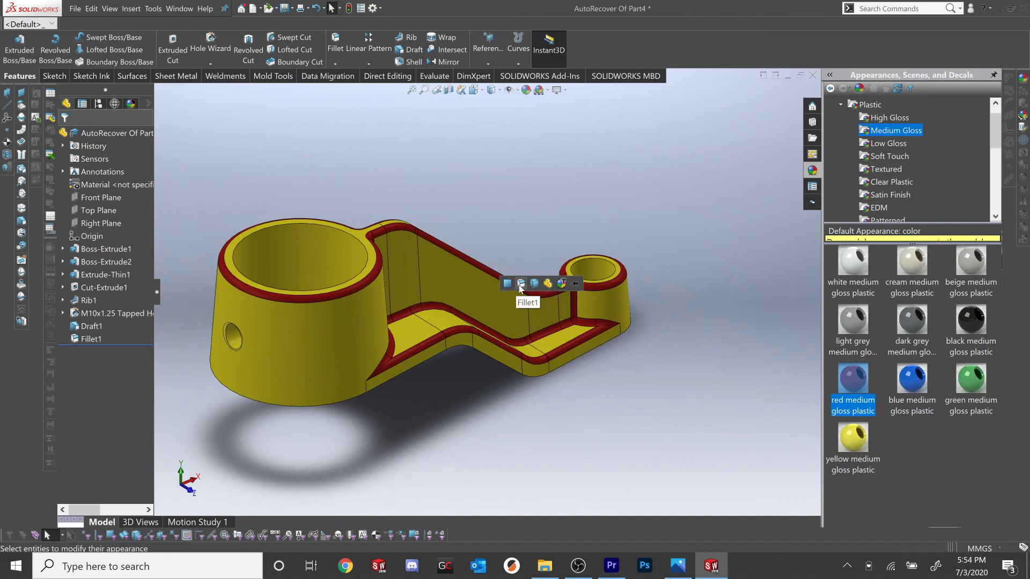
{"action": "left_click", "coordinate": [525, 283]}
{"action": "left_click", "coordinate": [522, 284]}
{"action": "middle_click_drag", "start_coordinate": [532, 185], "coordinate": [513, 208]}
- Change the colour of Fillet1's red medium gloss plastic appearance to the bright red standard swatch (red 255, green 0)
{"action": "left_click", "coordinate": [131, 103]}
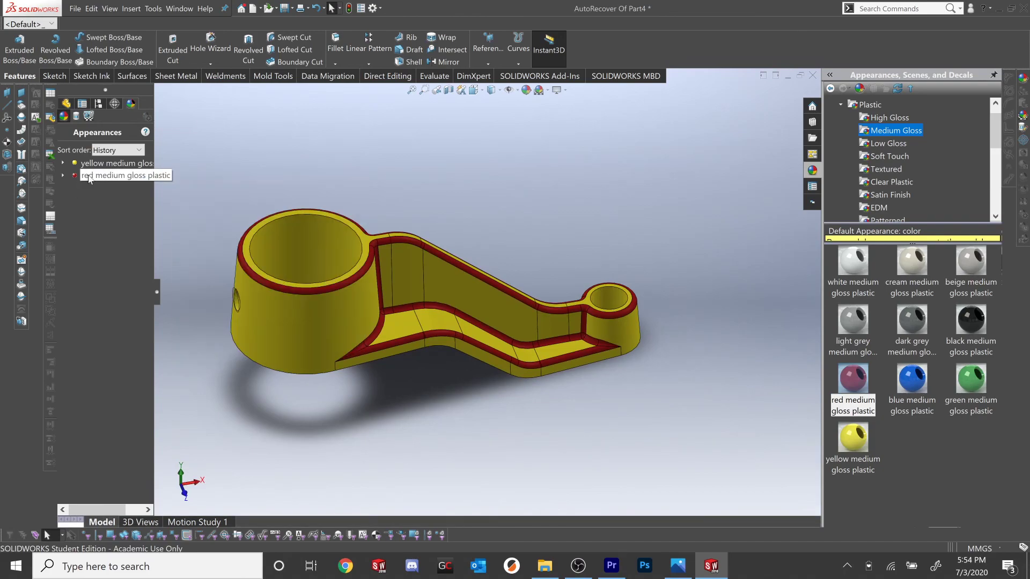
{"action": "right_click", "coordinate": [89, 176]}
{"action": "left_click", "coordinate": [105, 197]}
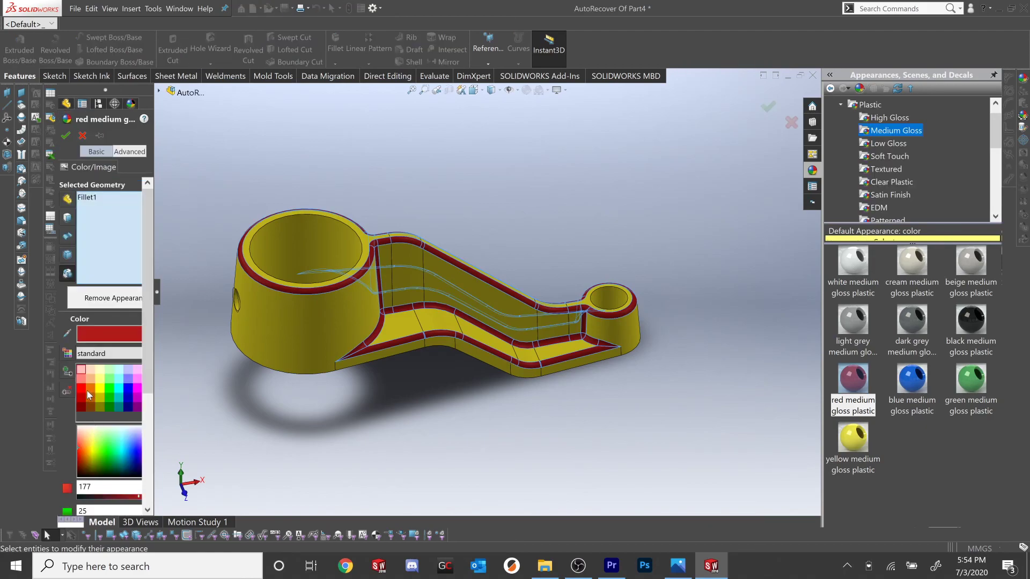
{"action": "left_click", "coordinate": [81, 390]}
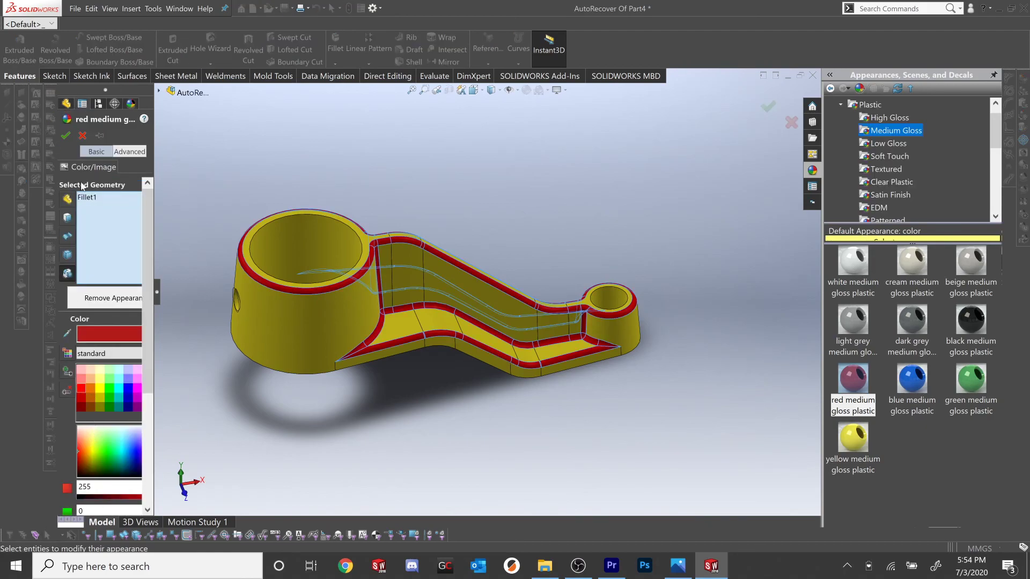
{"action": "left_click", "coordinate": [66, 136]}
{"action": "scroll", "coordinate": [516, 379], "scroll_direction": "up", "scroll_amount": 2}
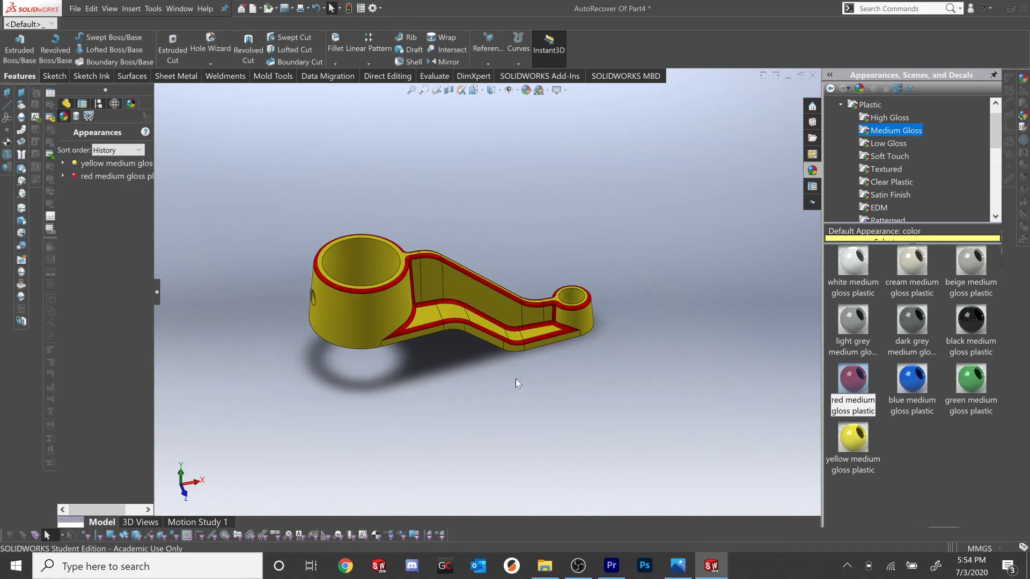
{"action": "middle_click_drag", "start_coordinate": [516, 379], "coordinate": [396, 326]}
{"action": "scroll", "coordinate": [395, 326], "scroll_direction": "down", "scroll_amount": 2}
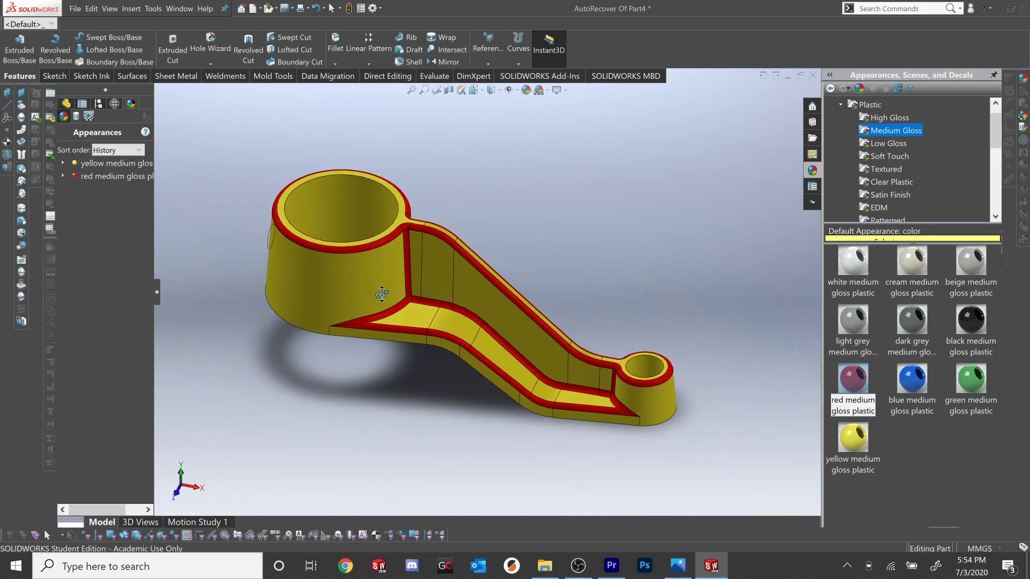